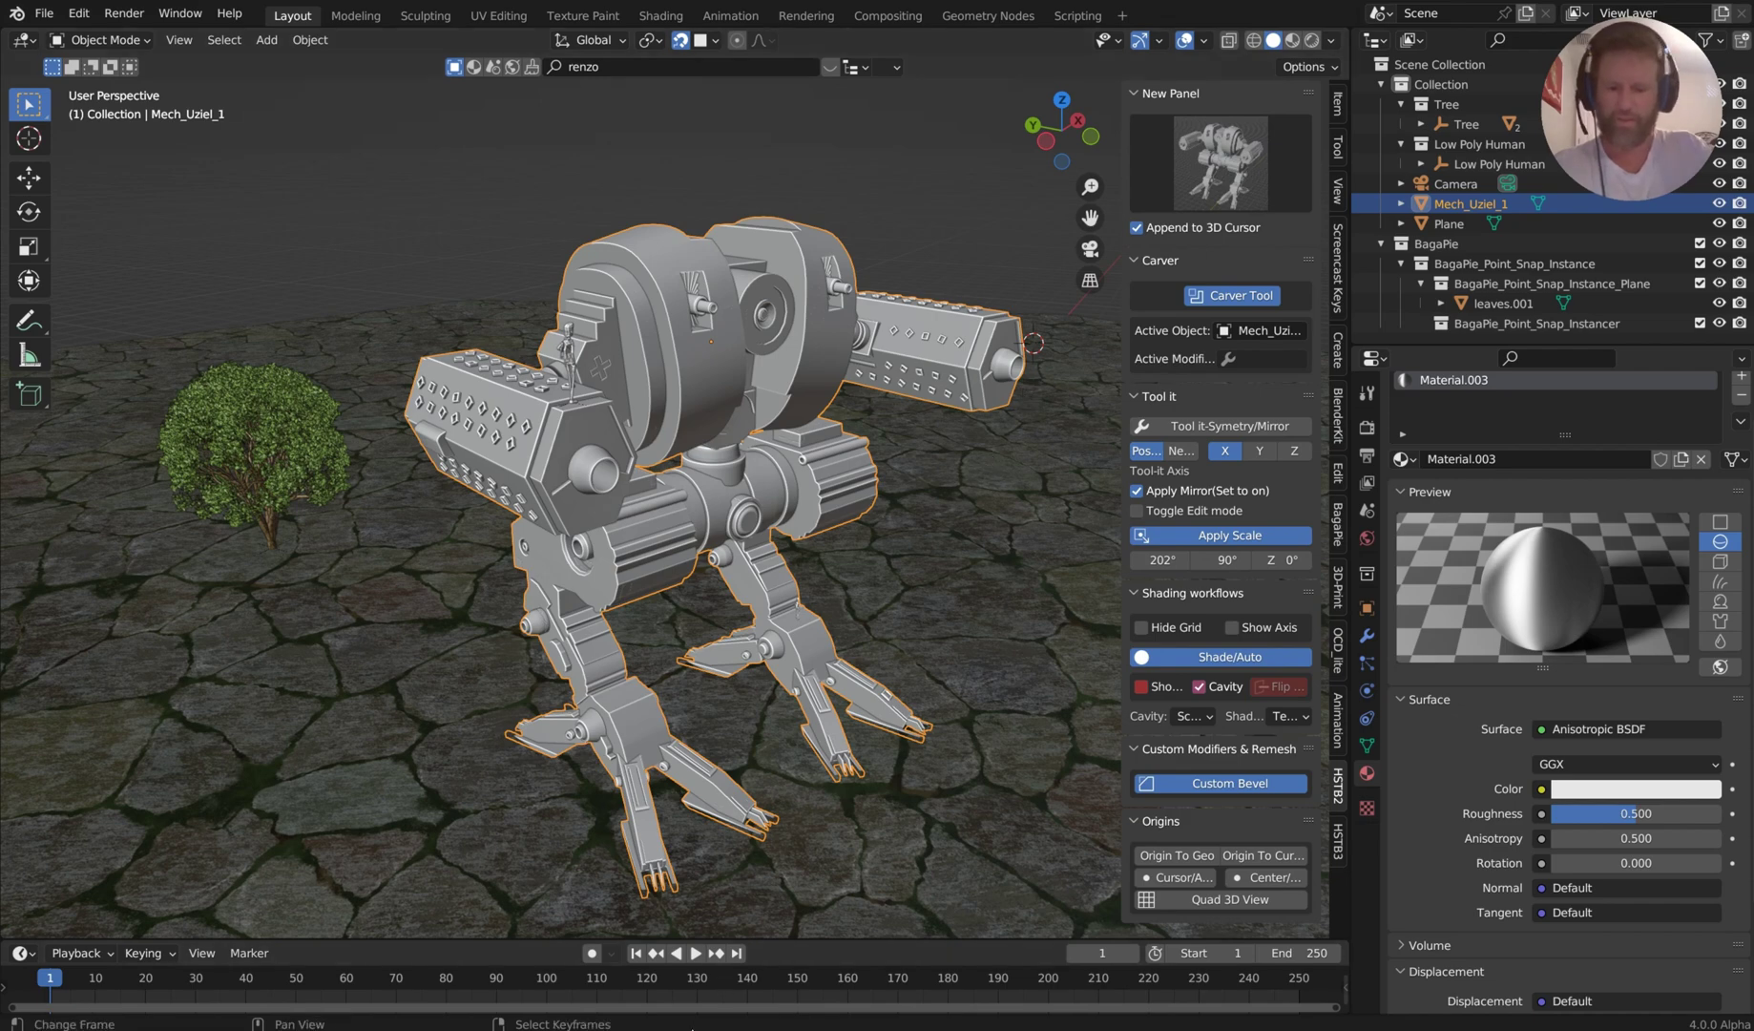
# Step: Switch to Blender Launcher, review the experimental and daily builds in the library, and minimize the launcher
pyautogui.hotkey('alt', 'Tab')
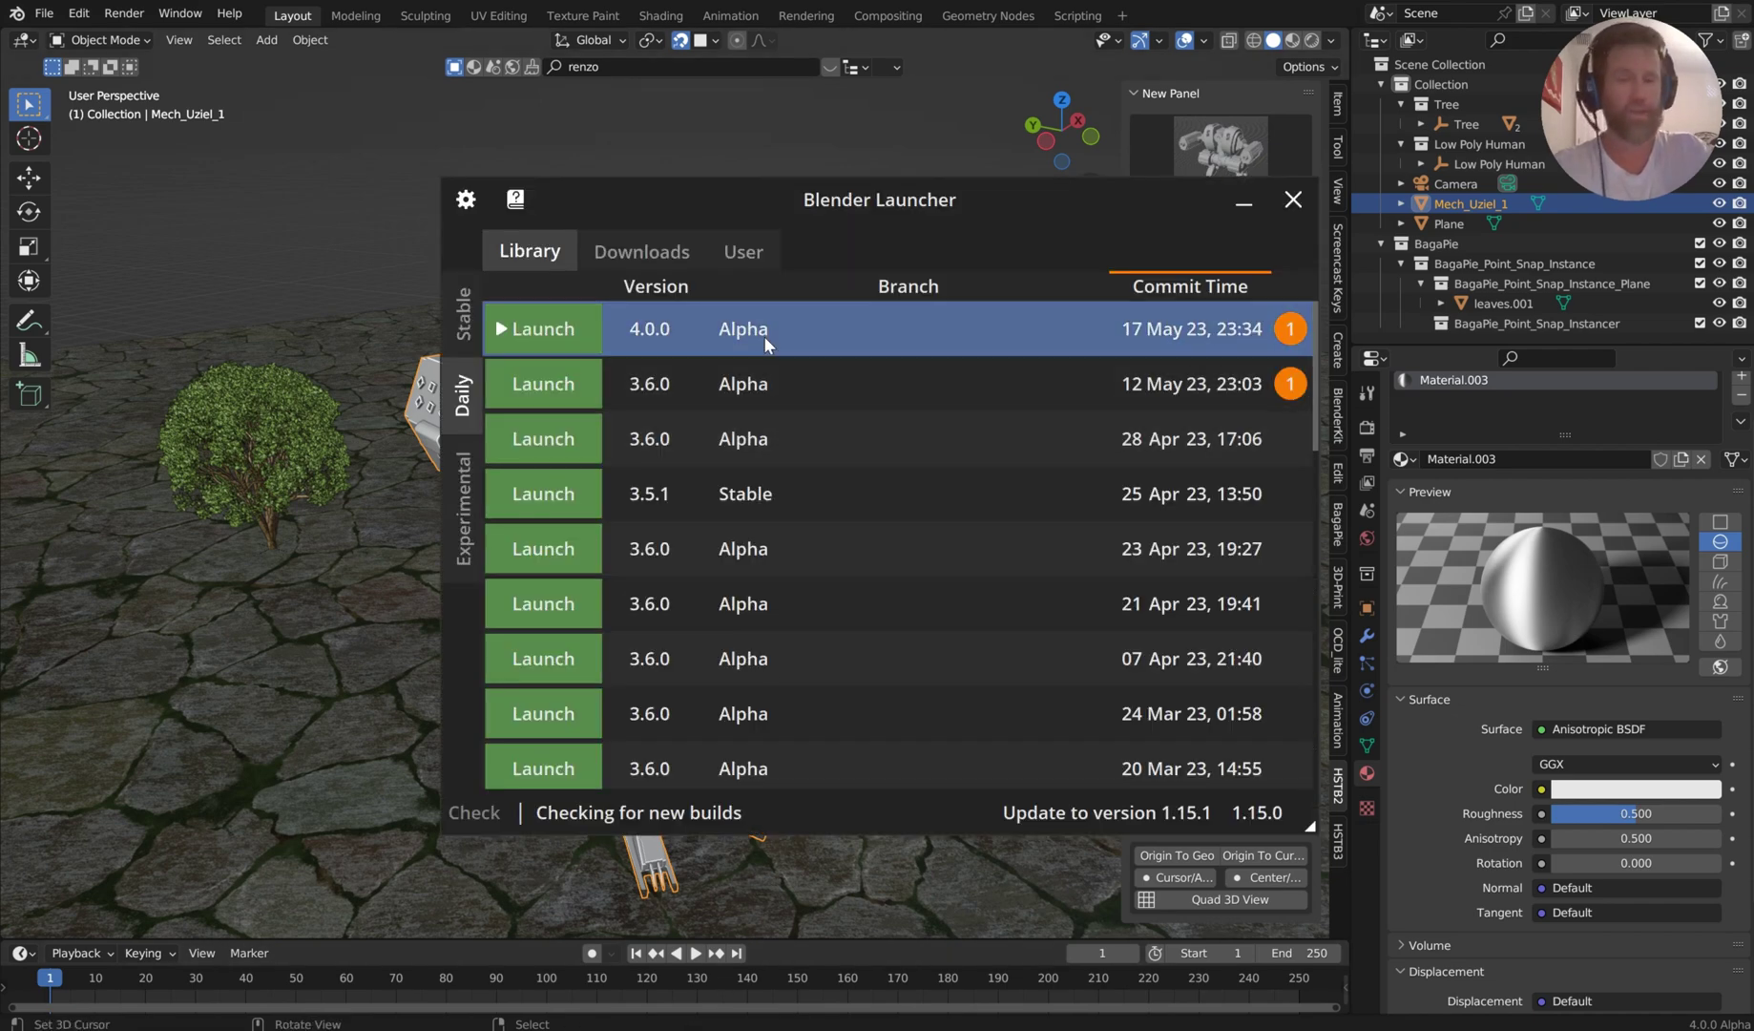
pyautogui.click(462, 477)
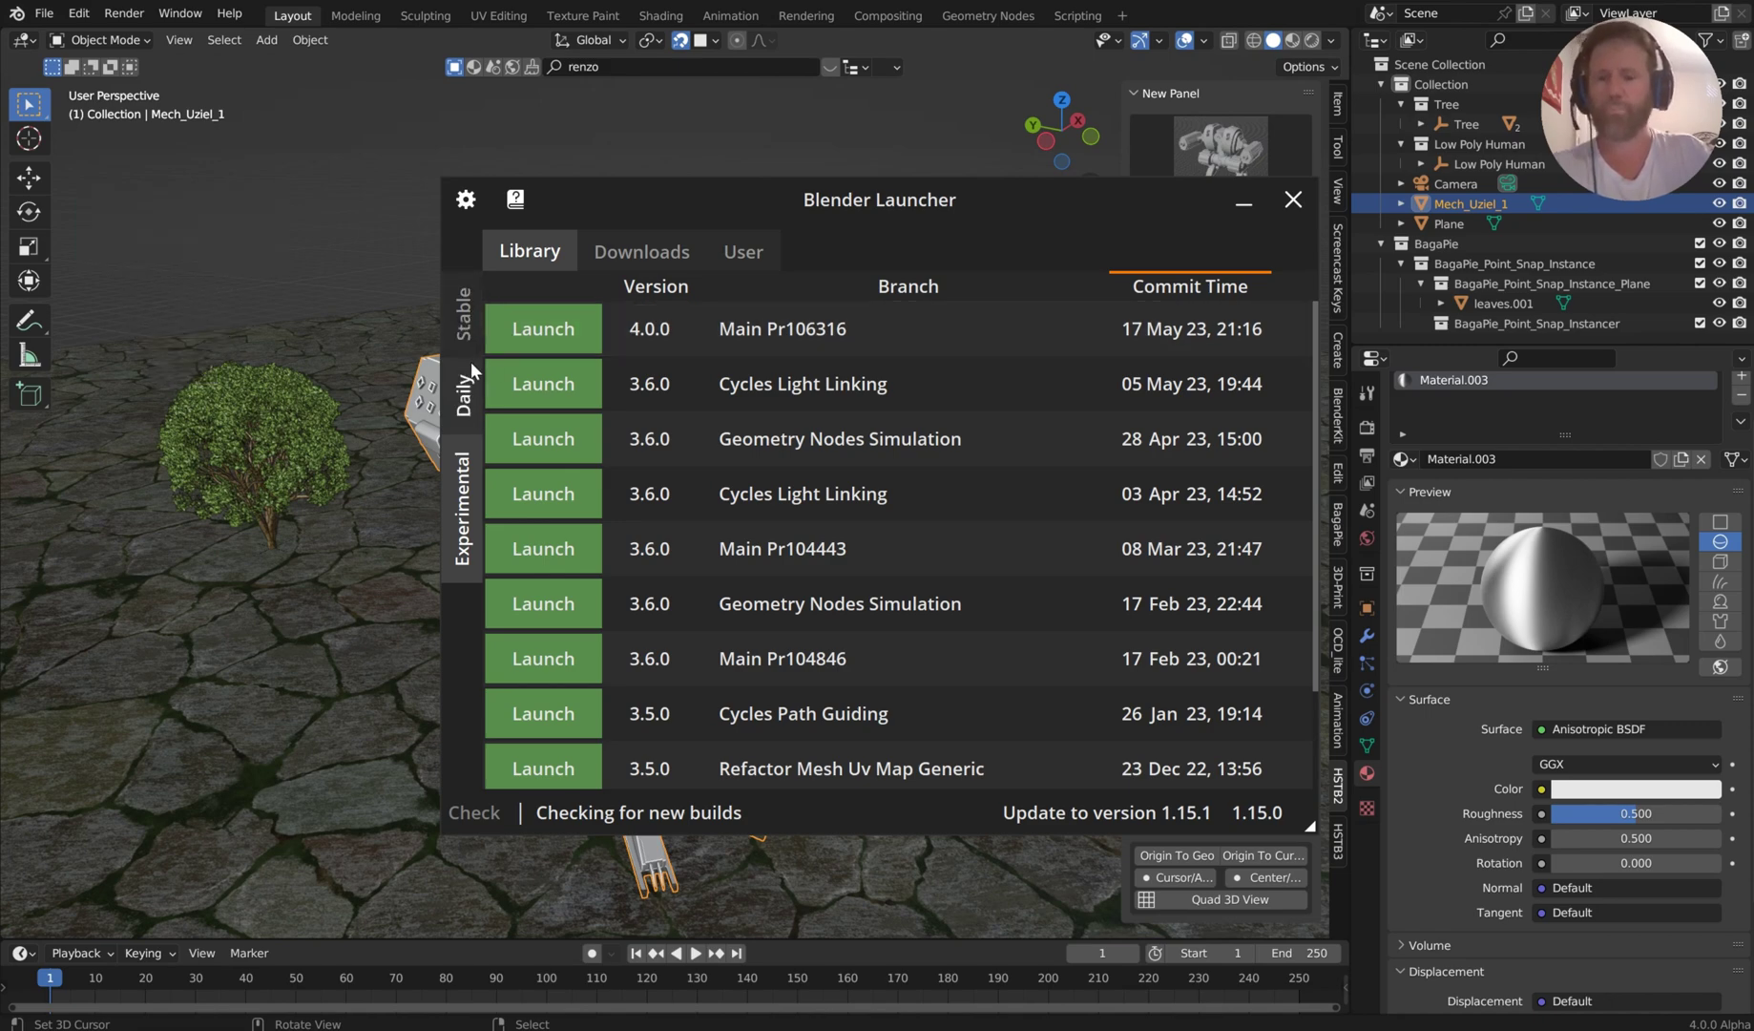
pyautogui.click(464, 393)
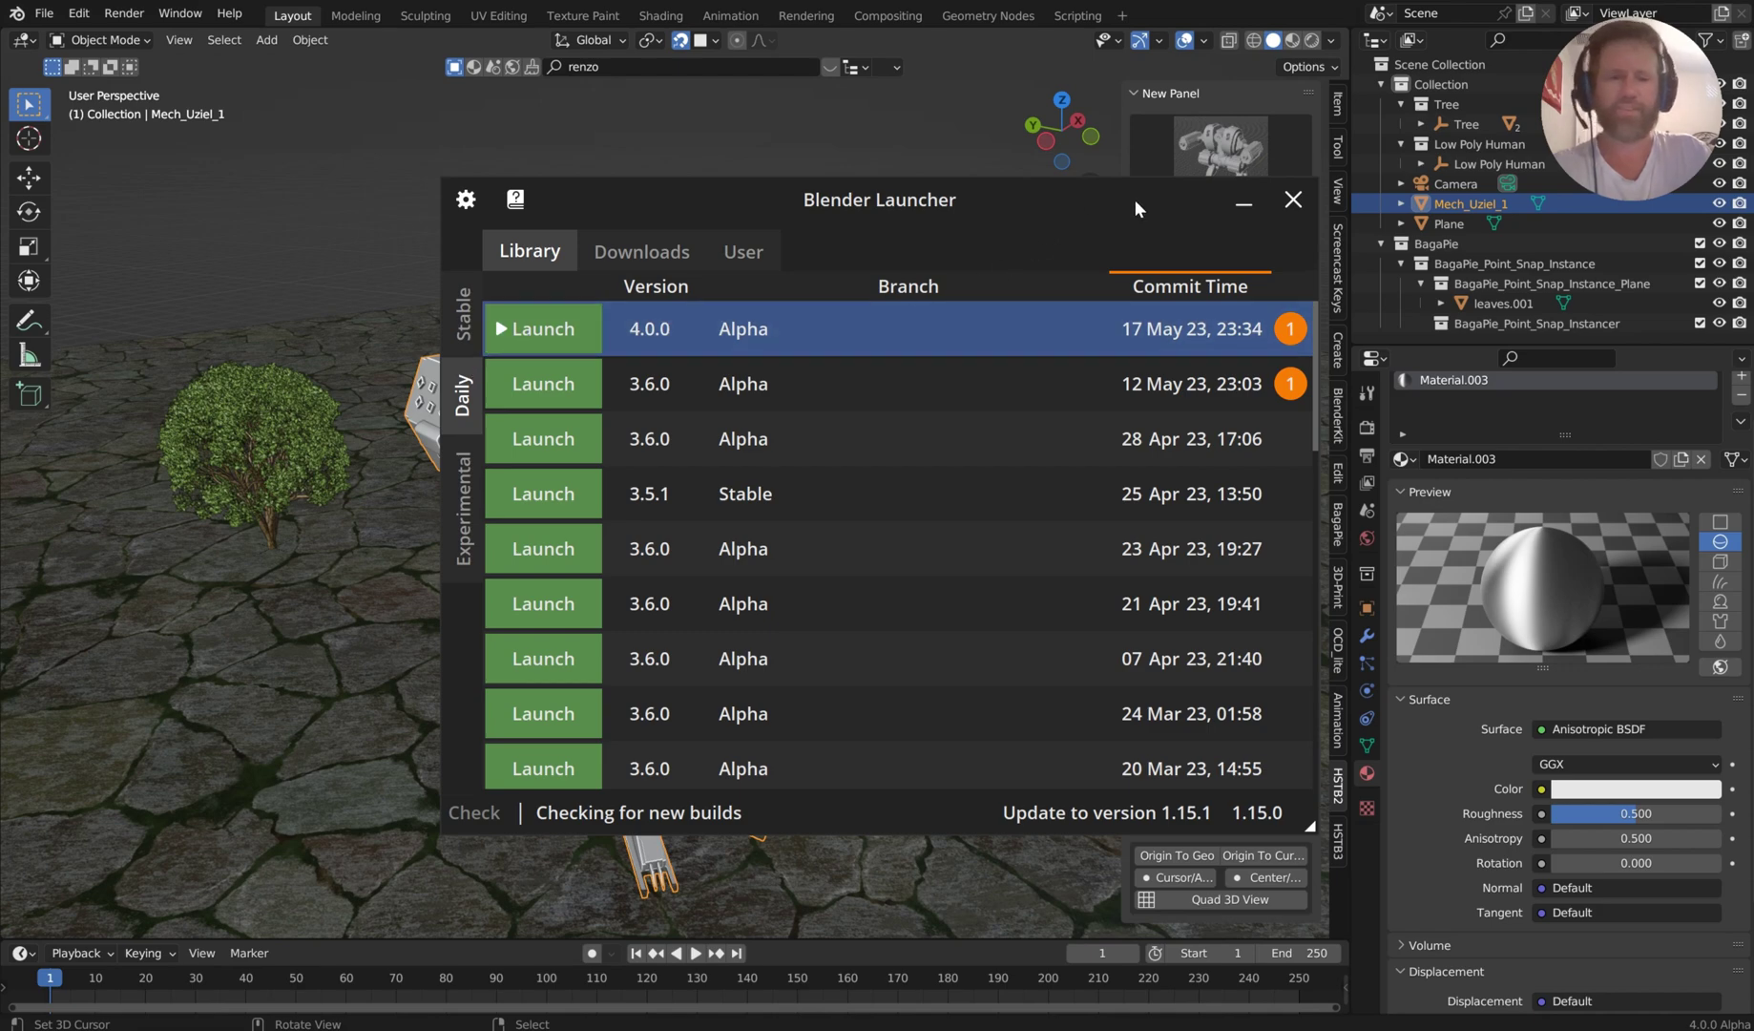
pyautogui.click(1242, 203)
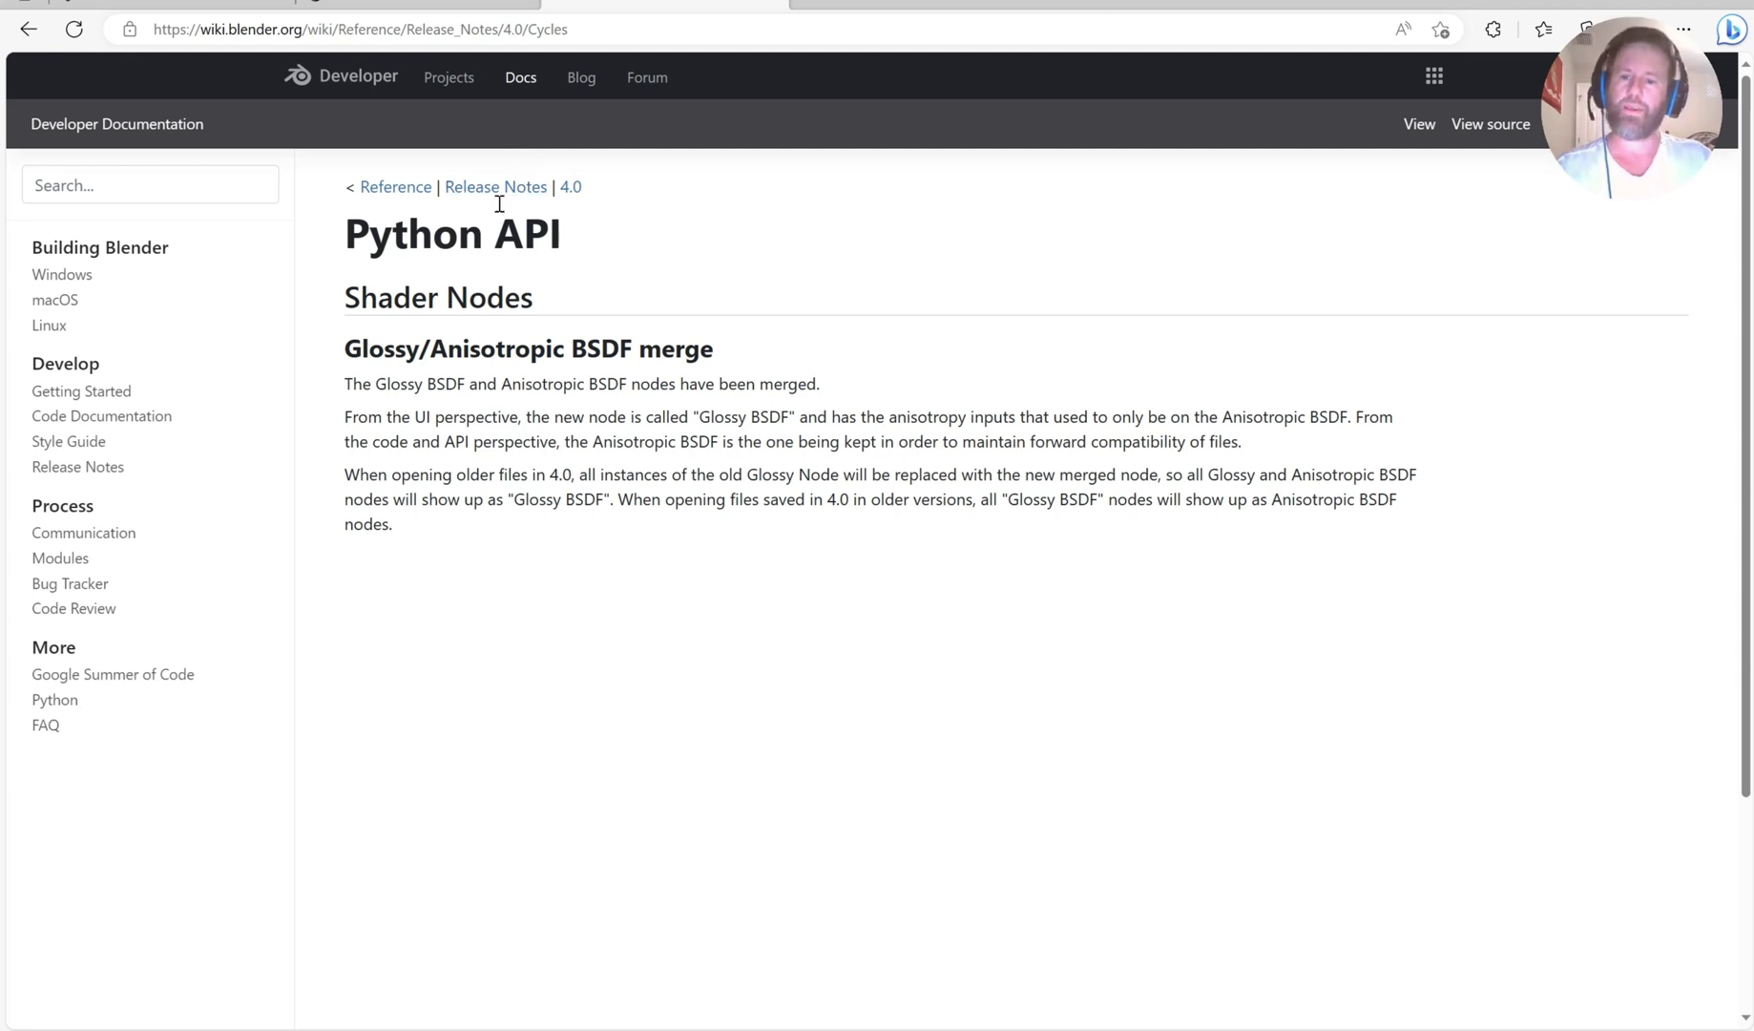
# Step: Open the Python API notes from the Blender 4.0 release notes, highlight the ShaderNodeBsdfAnisotropic references, and return to the overview
pyautogui.hotkey('alt', 'Left')
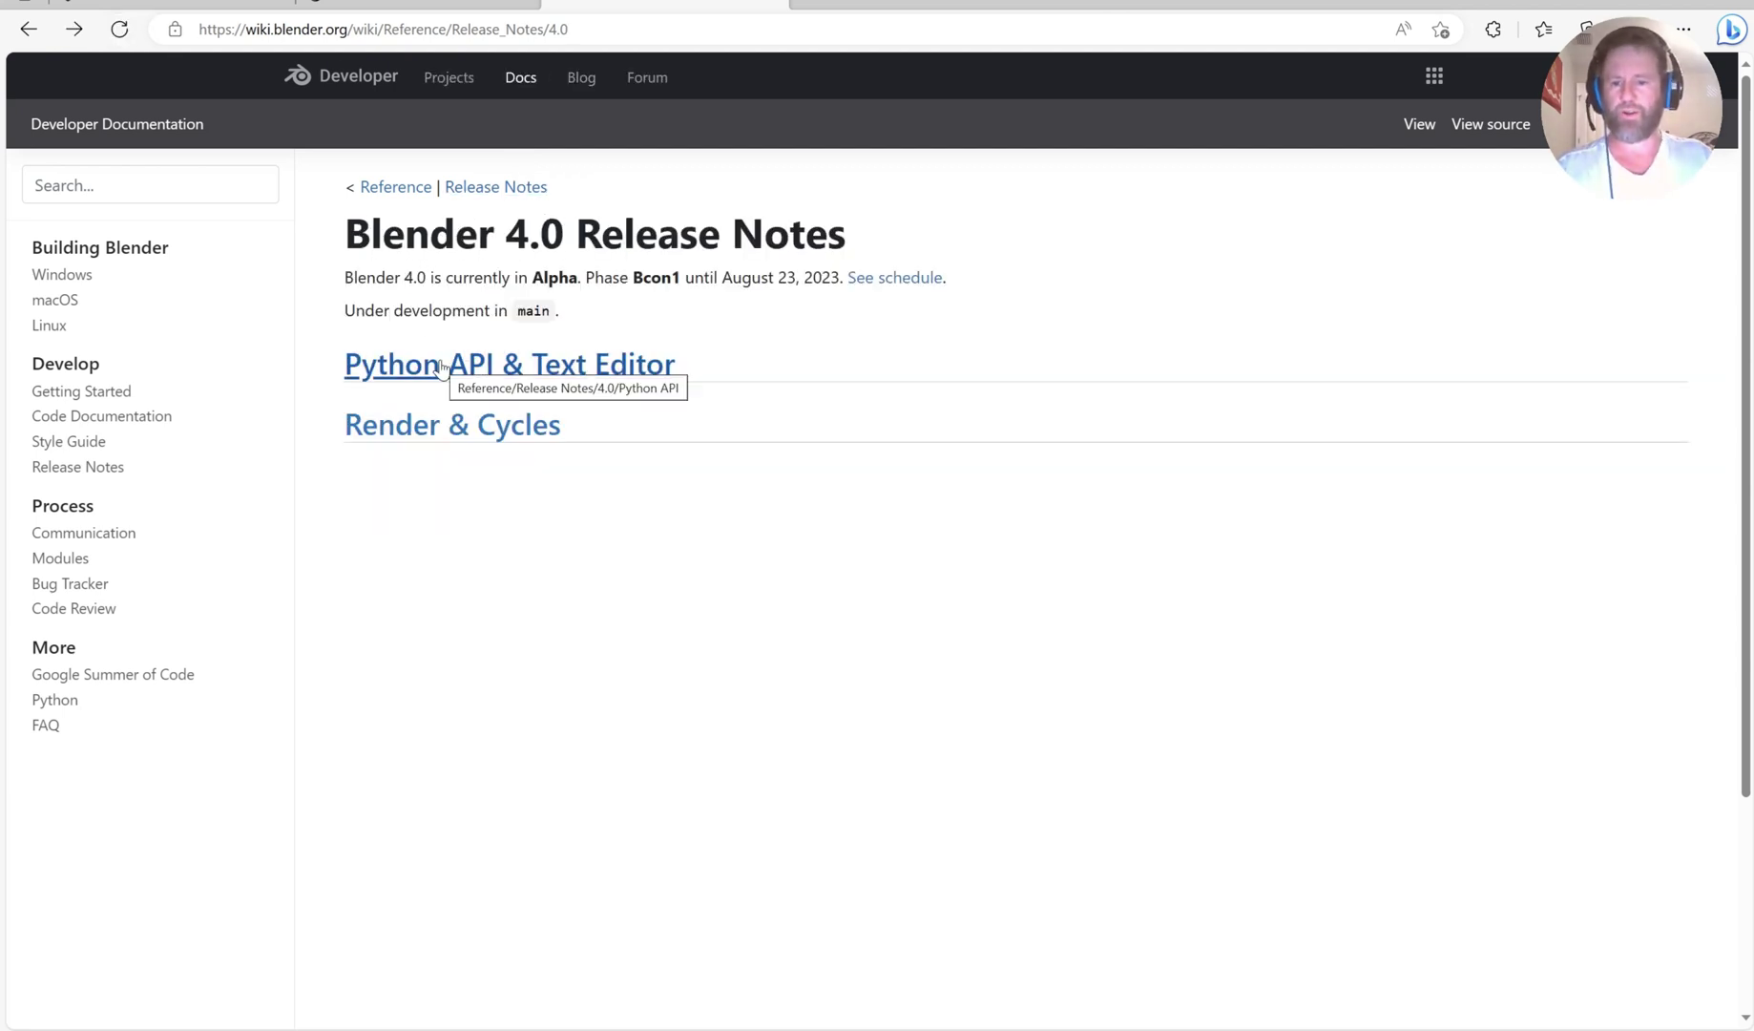
pyautogui.click(441, 368)
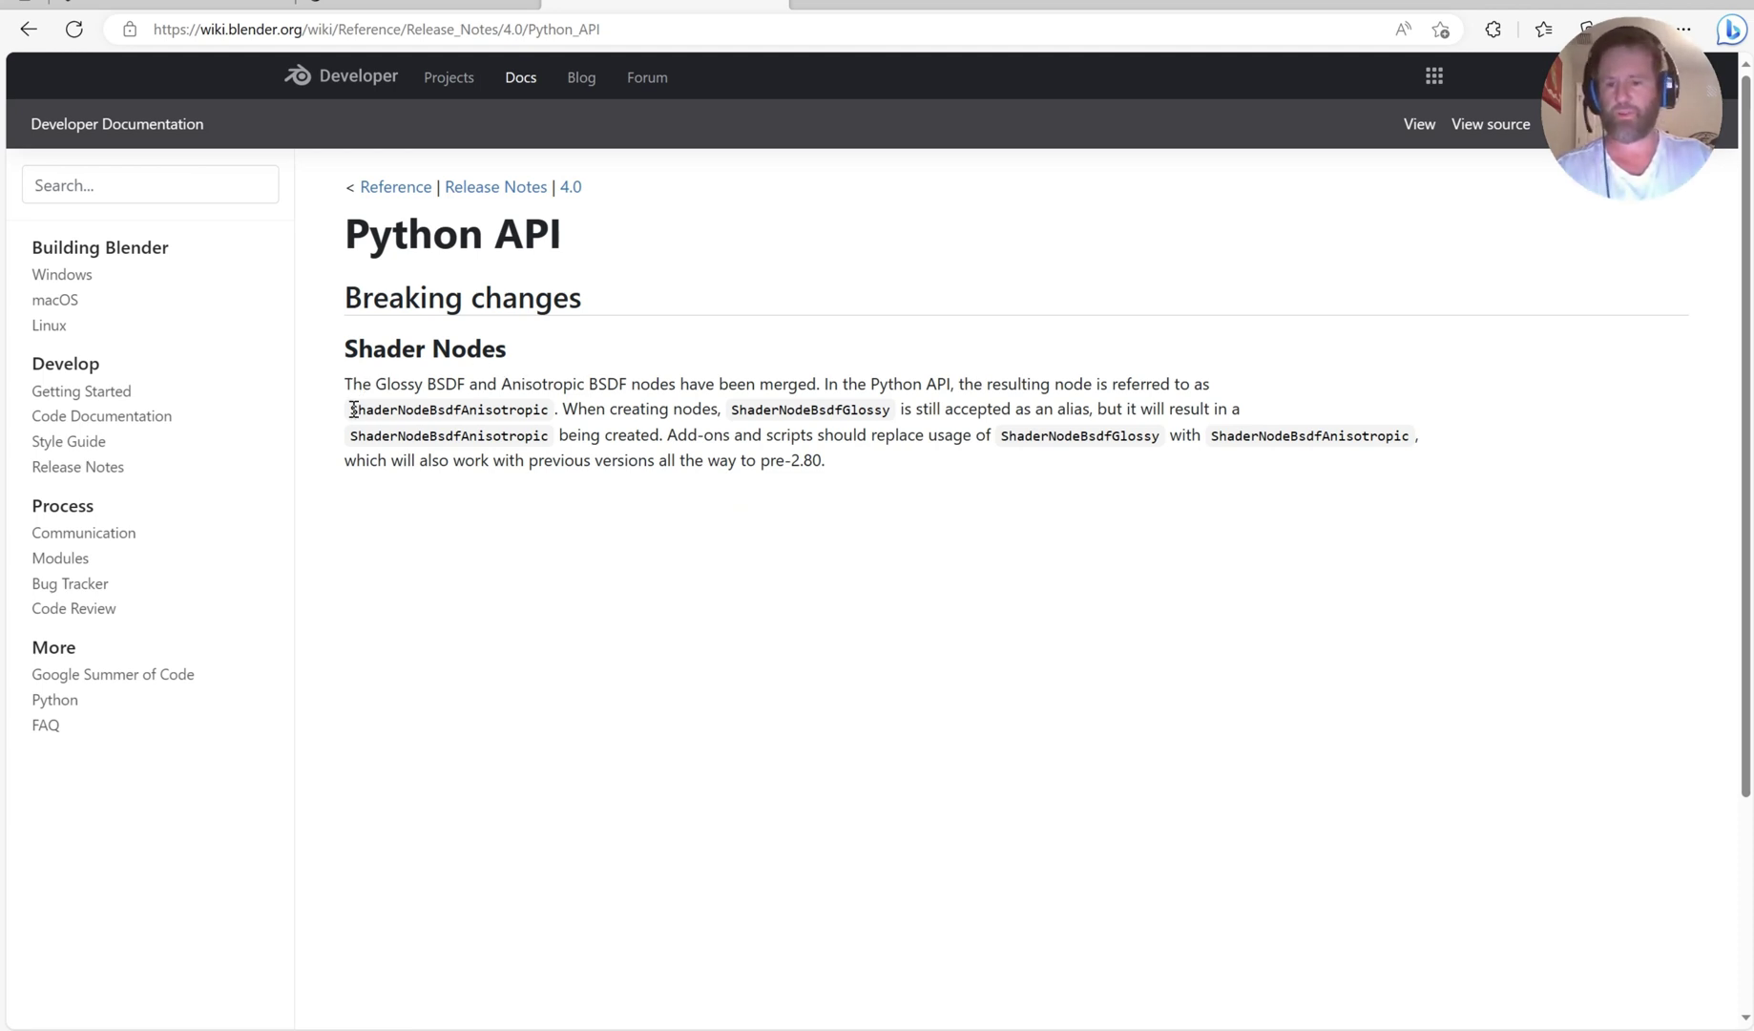
pyautogui.moveTo(354, 409); pyautogui.dragTo(550, 410)
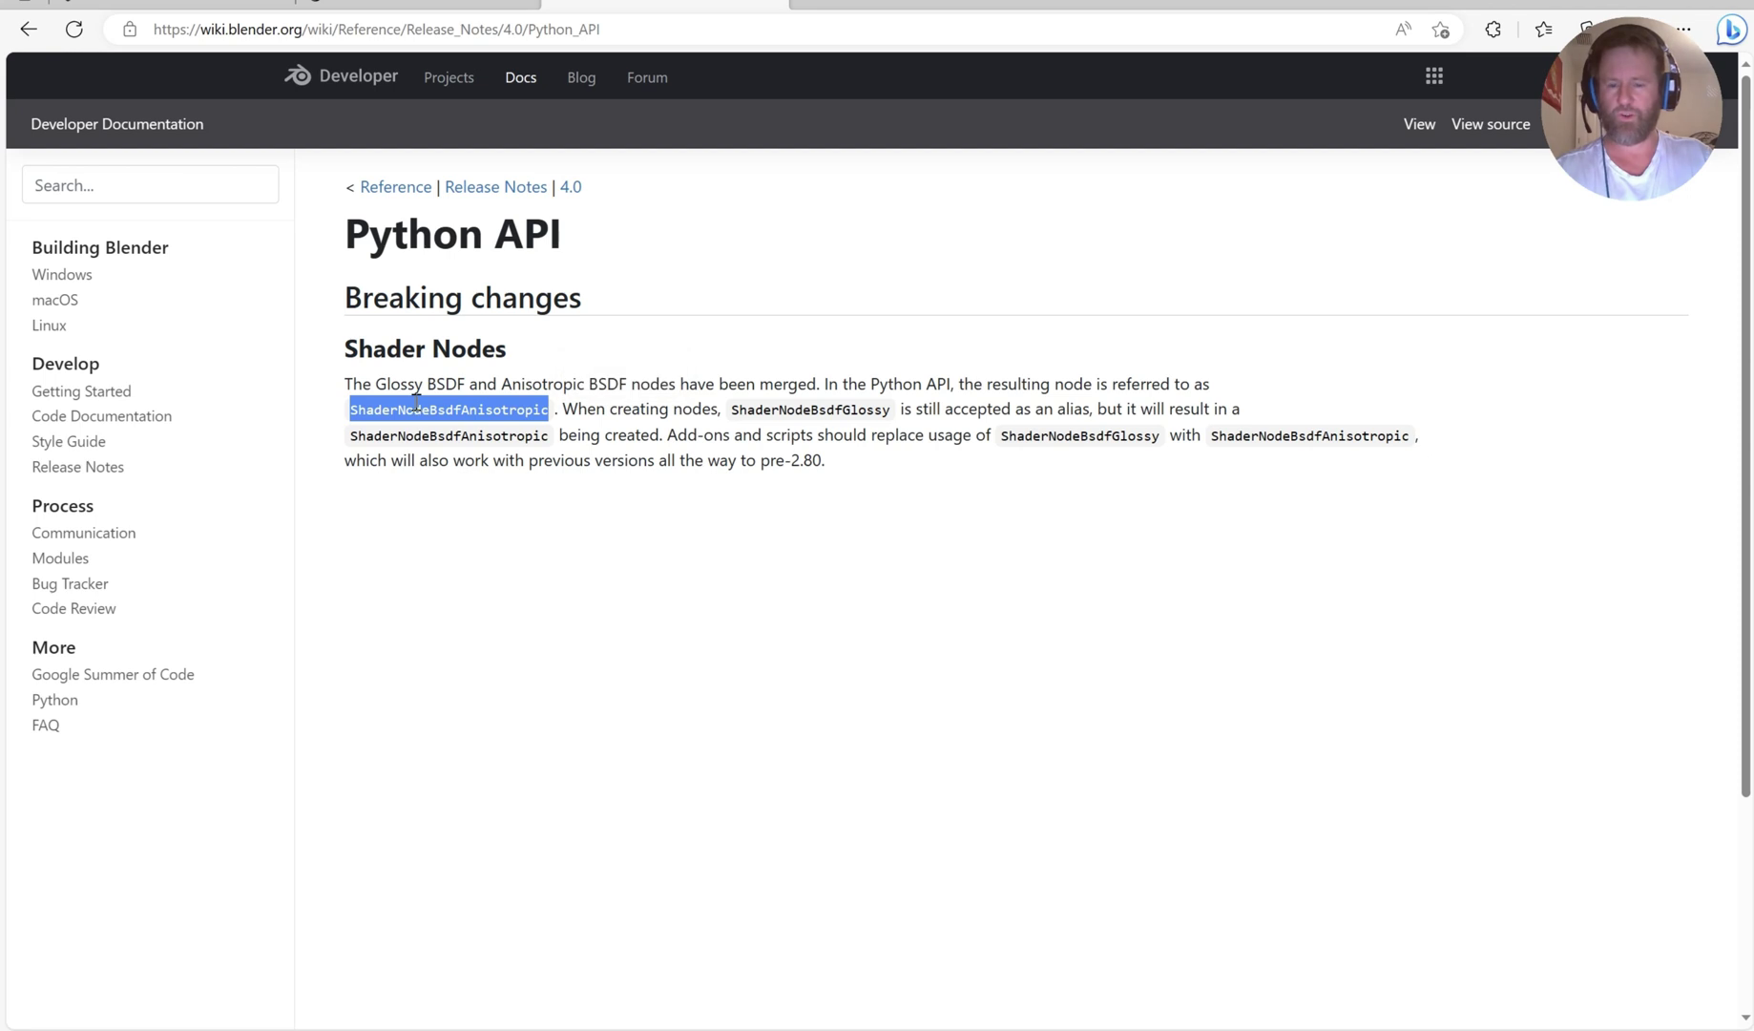
pyautogui.click(369, 434)
pyautogui.moveTo(349, 437); pyautogui.dragTo(551, 439)
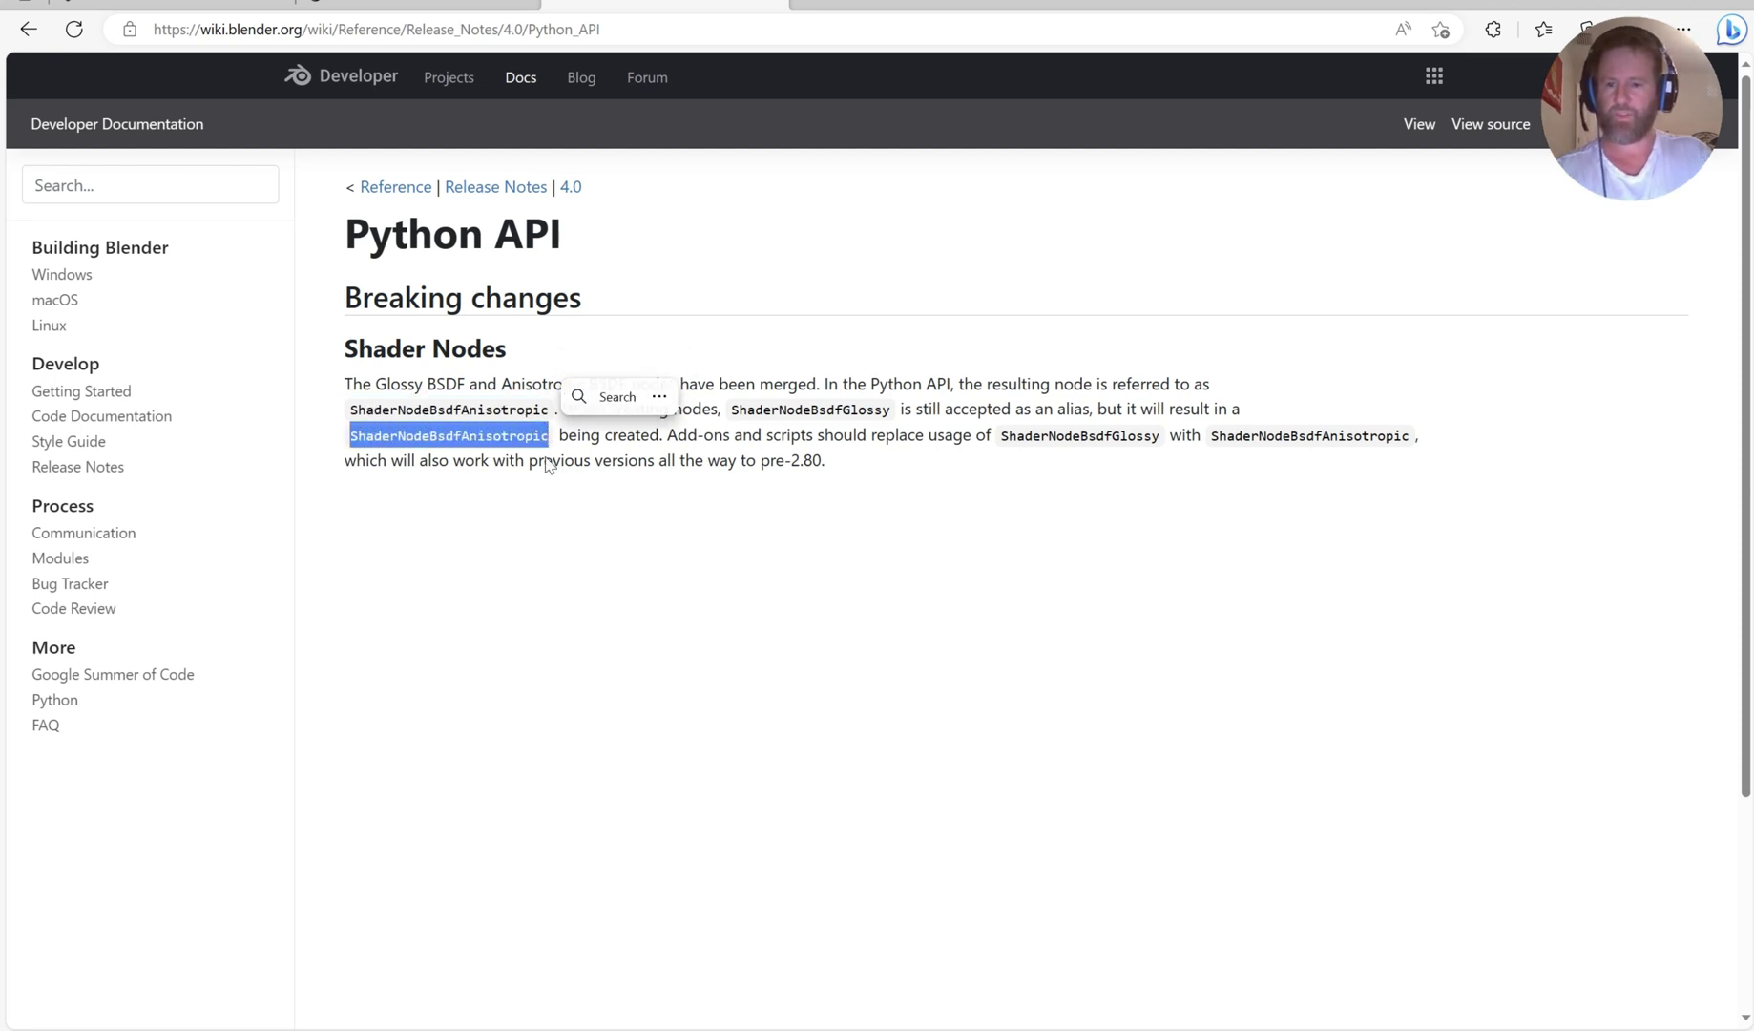
pyautogui.click(673, 493)
pyautogui.rightClick(676, 477)
pyautogui.click(711, 504)
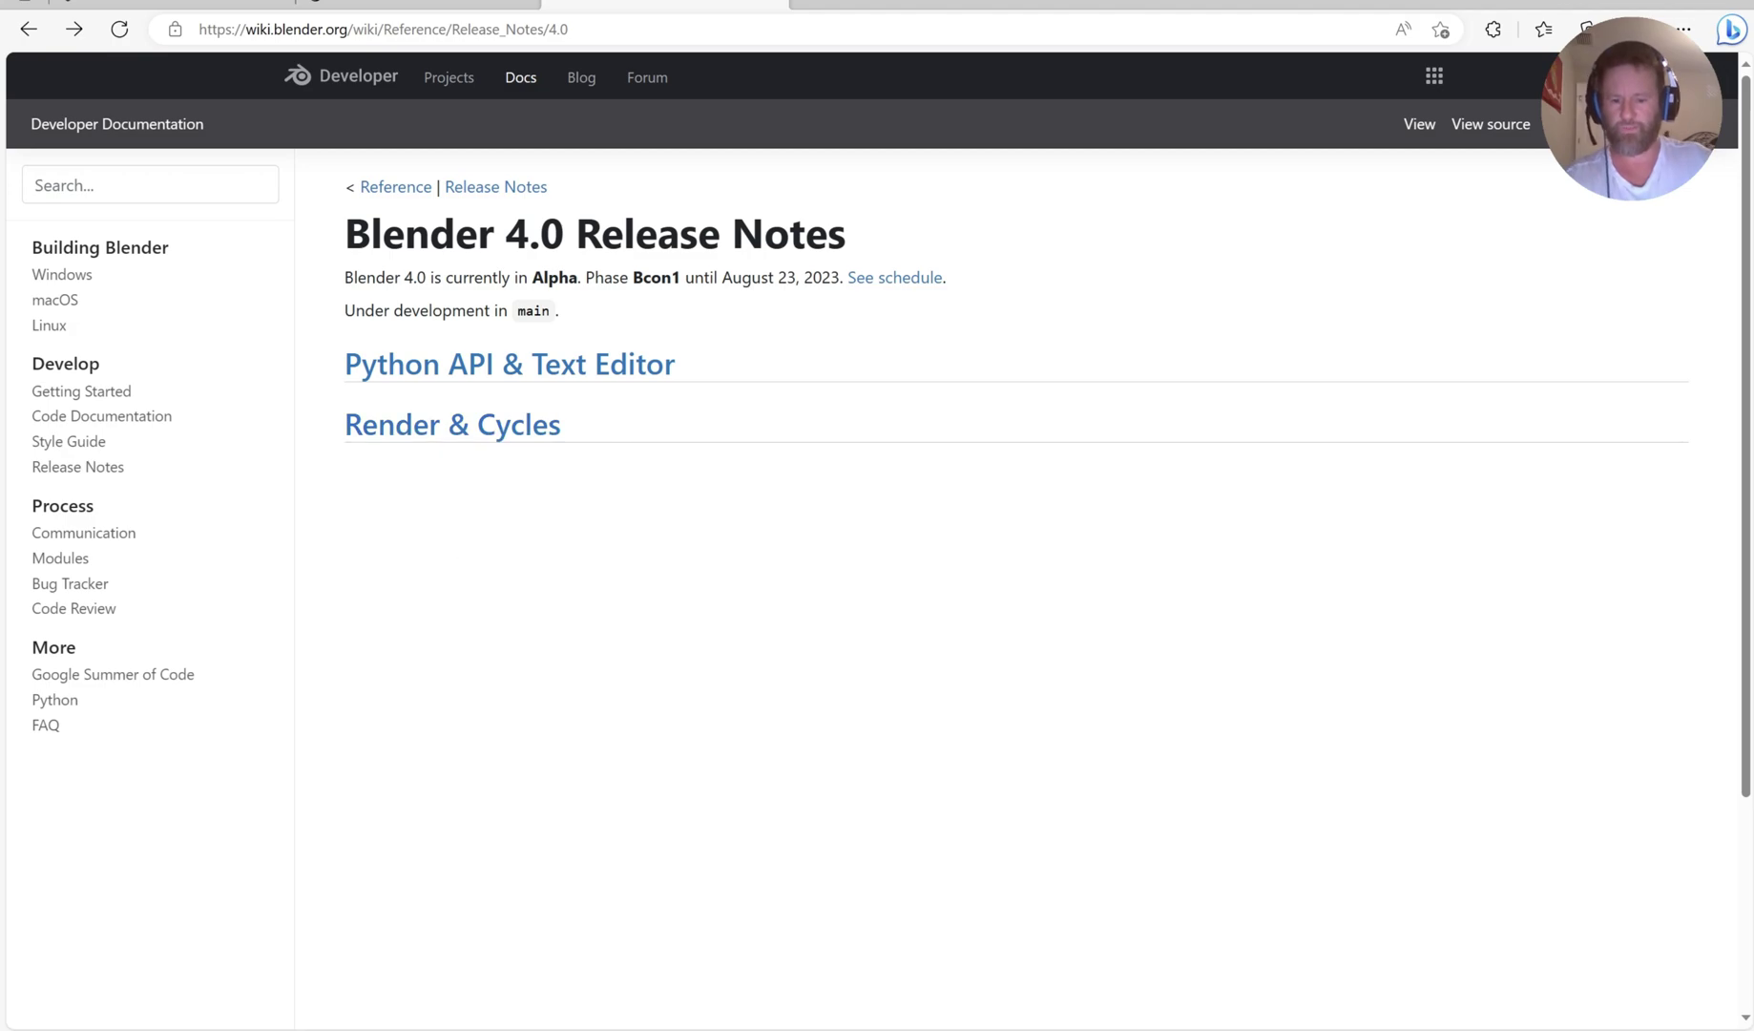
# Step: Switch to the Blender 3.6 window and examine the HSTB_2.8 add-on's Serpens node tree
pyautogui.moveTo(743, 1013)
pyautogui.click(745, 954)
pyautogui.scroll(-4, 830, 401)
pyautogui.scroll(-8, 961, 431)
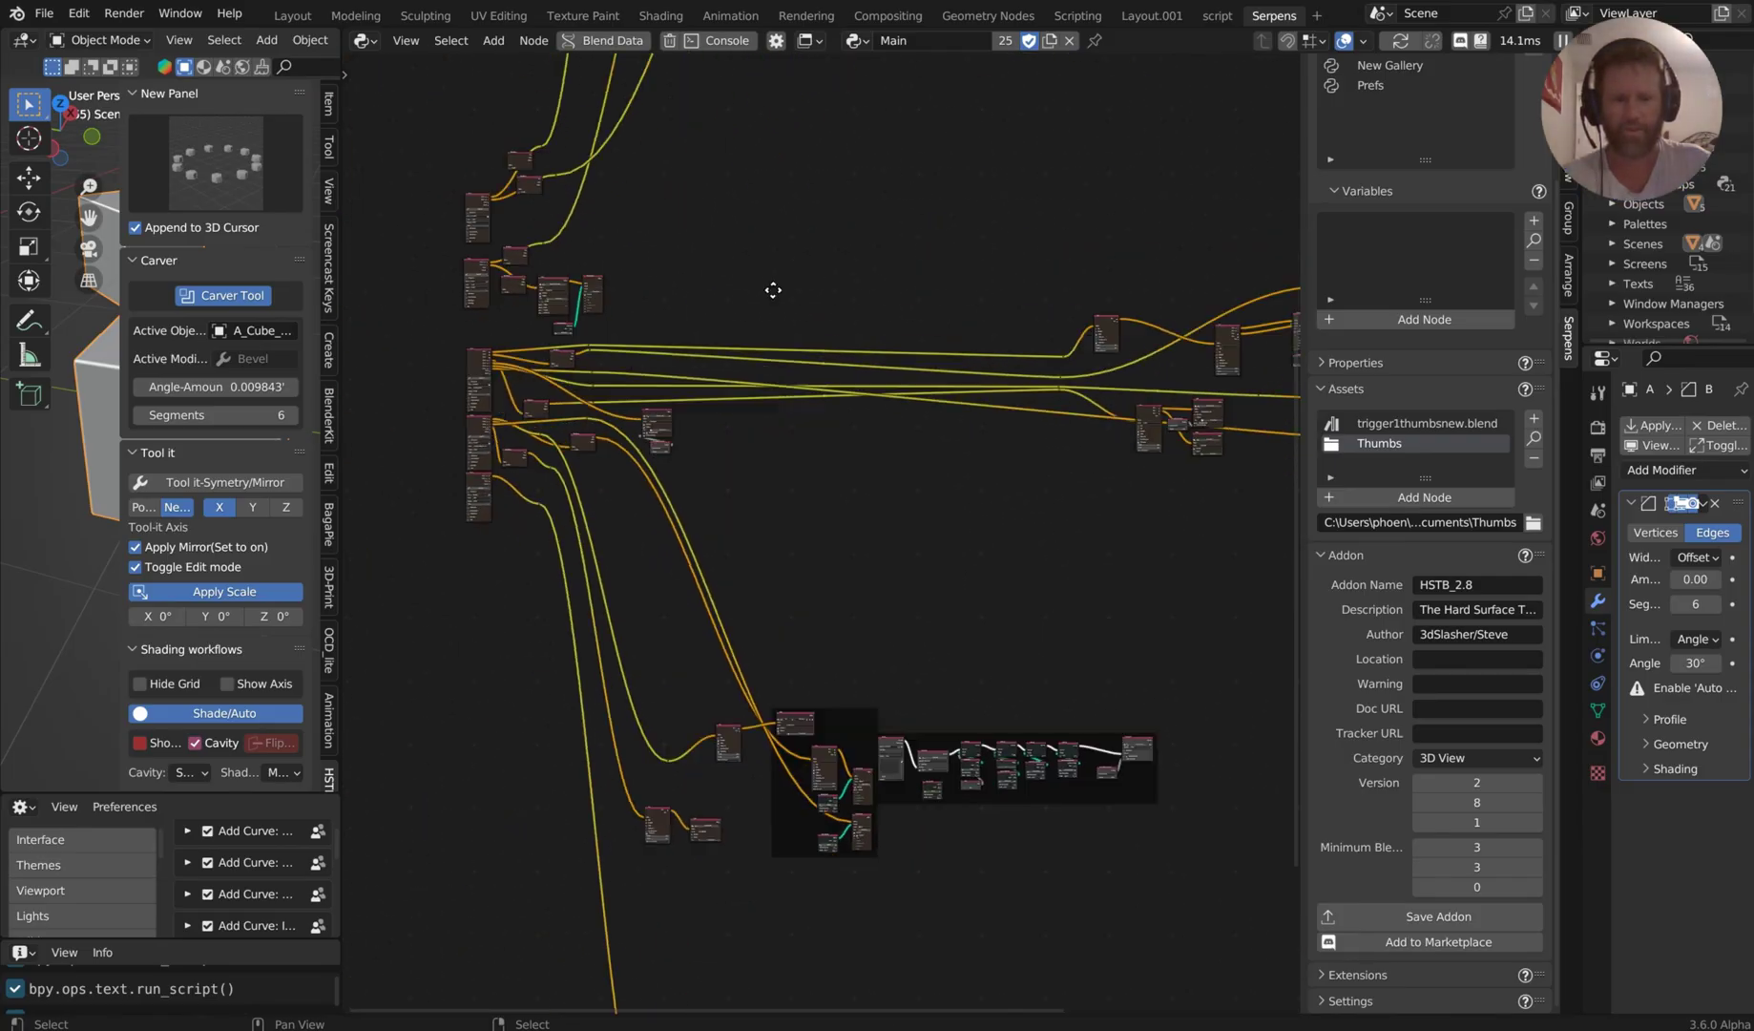
pyautogui.scroll(8, 977, 601)
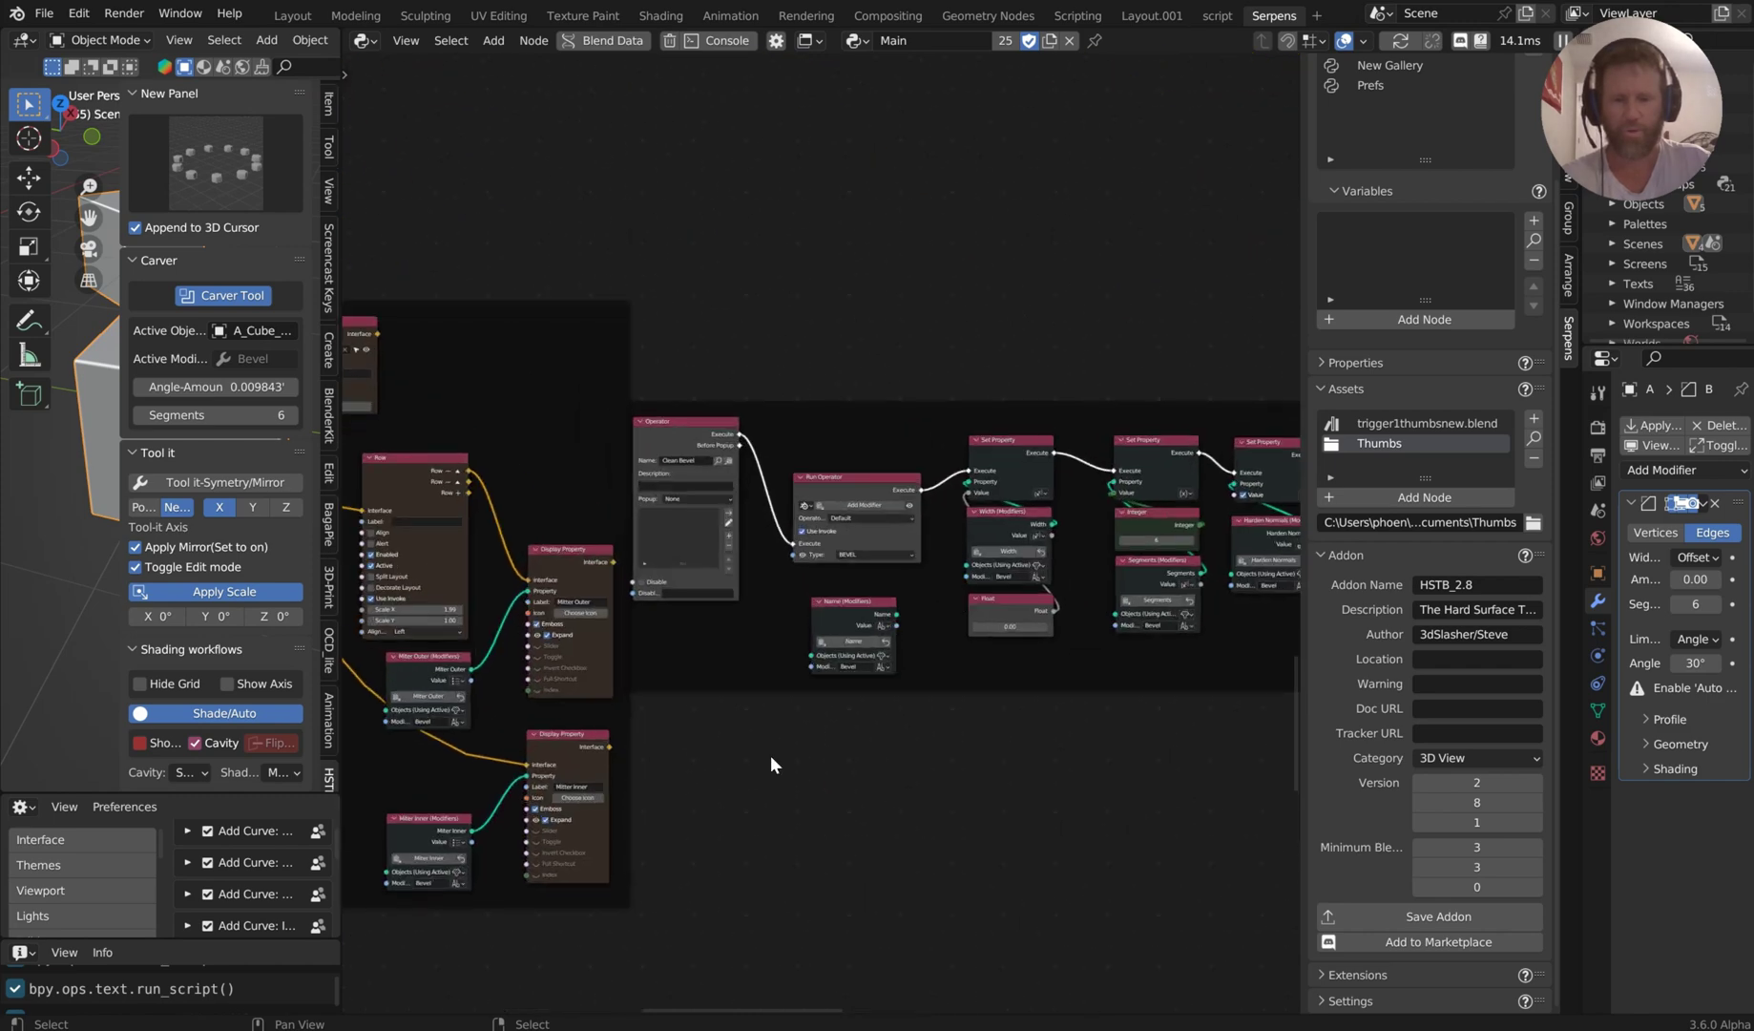
pyautogui.scroll(2, 886, 639)
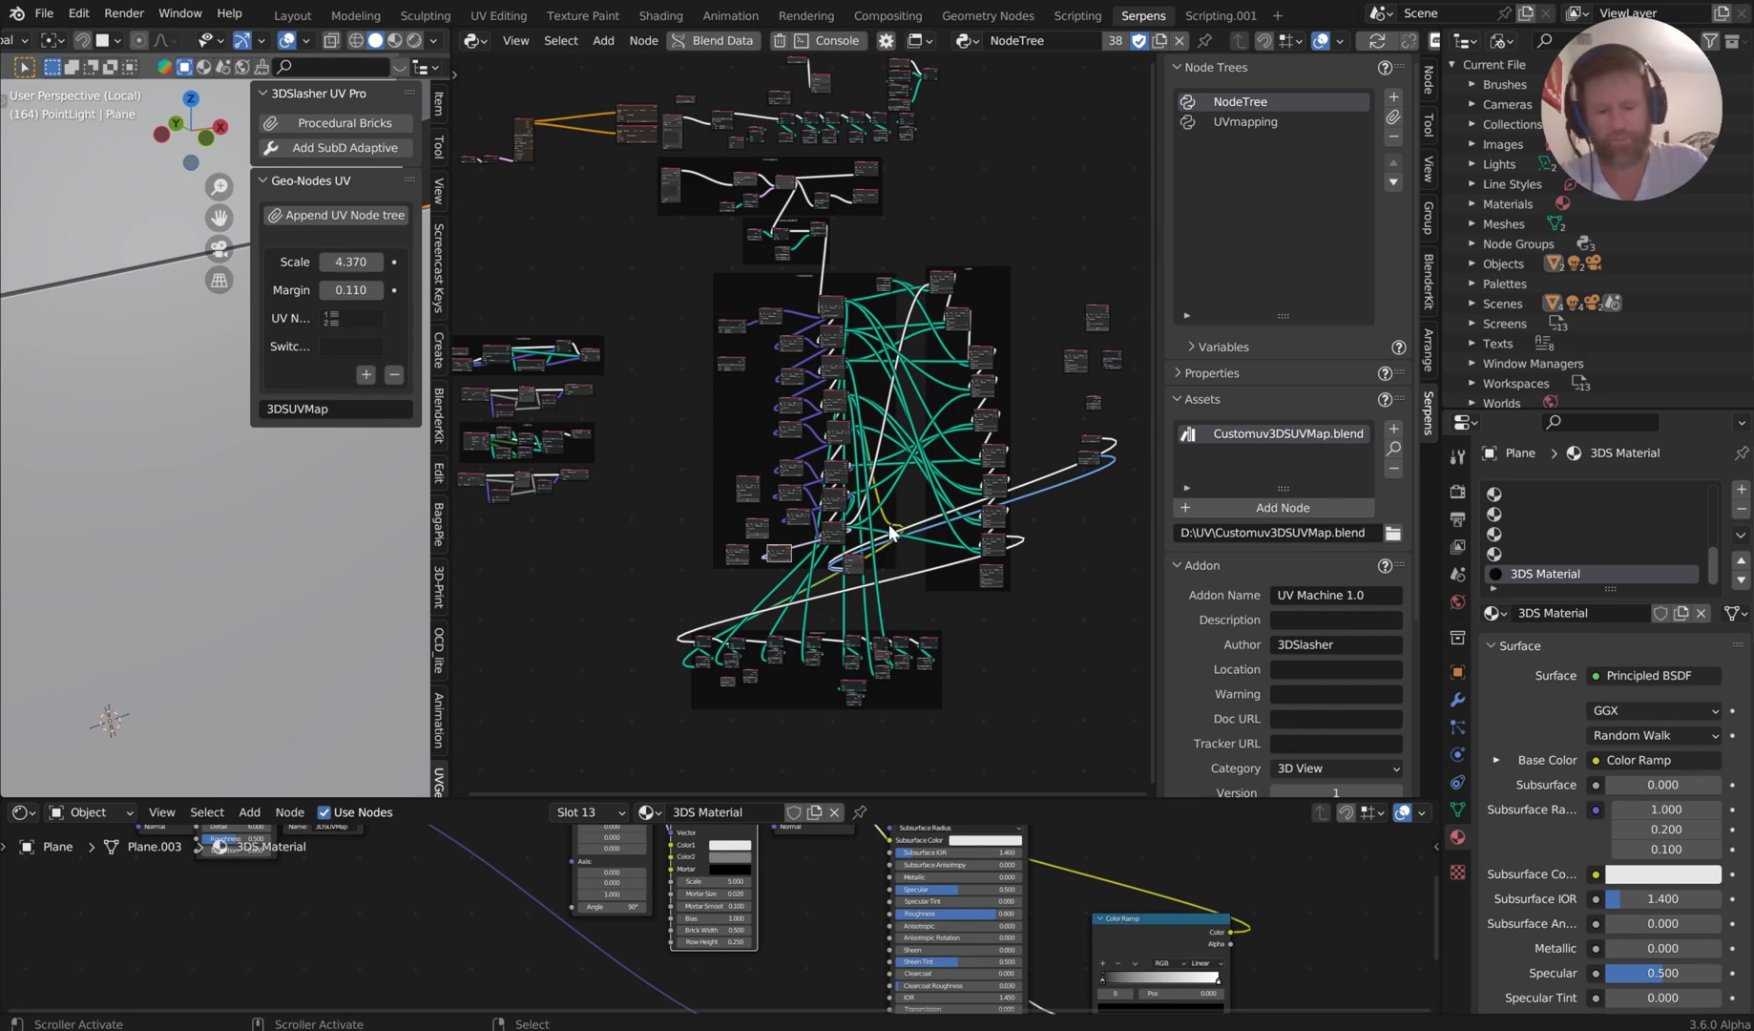
# Step: In the UV Machine node tree, inspect the node type text of the Function Run node that uses ShaderNodeValToRGB
pyautogui.scroll(1, 889, 532)
pyautogui.moveTo(897, 635); pyautogui.dragTo(909, 356, button='middle')
pyautogui.scroll(12, 920, 454)
pyautogui.scroll(3, 820, 420)
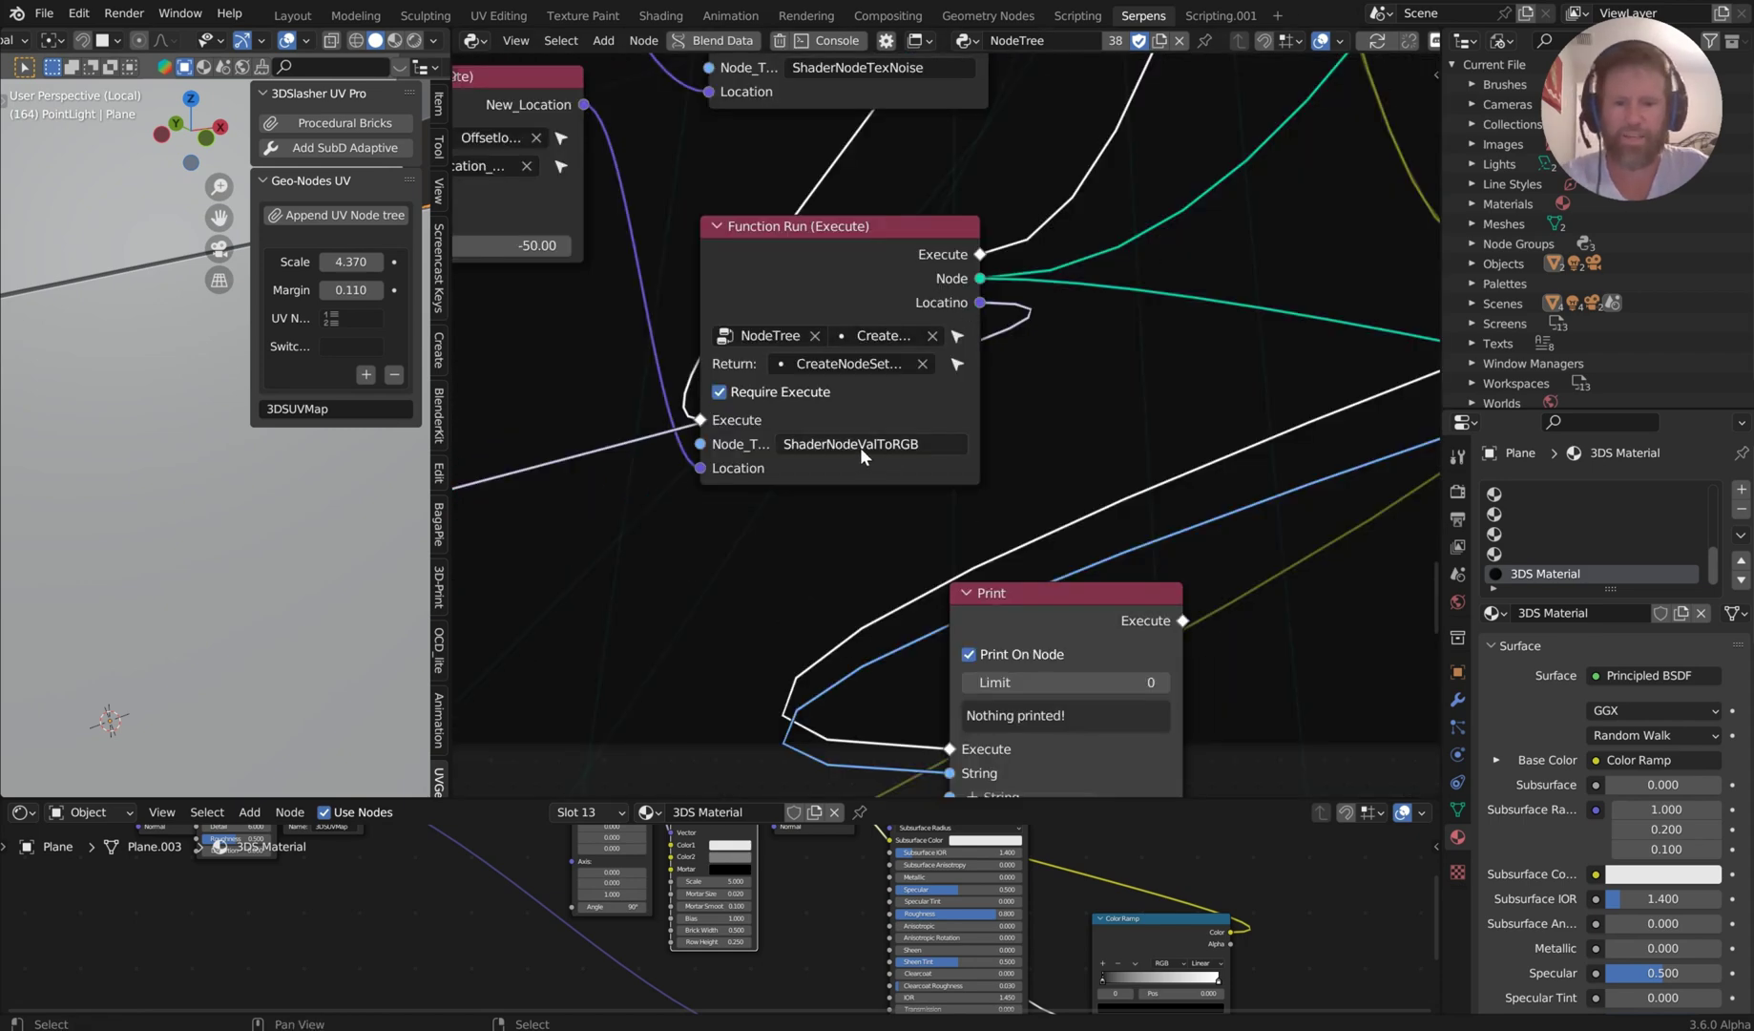
pyautogui.click(862, 446)
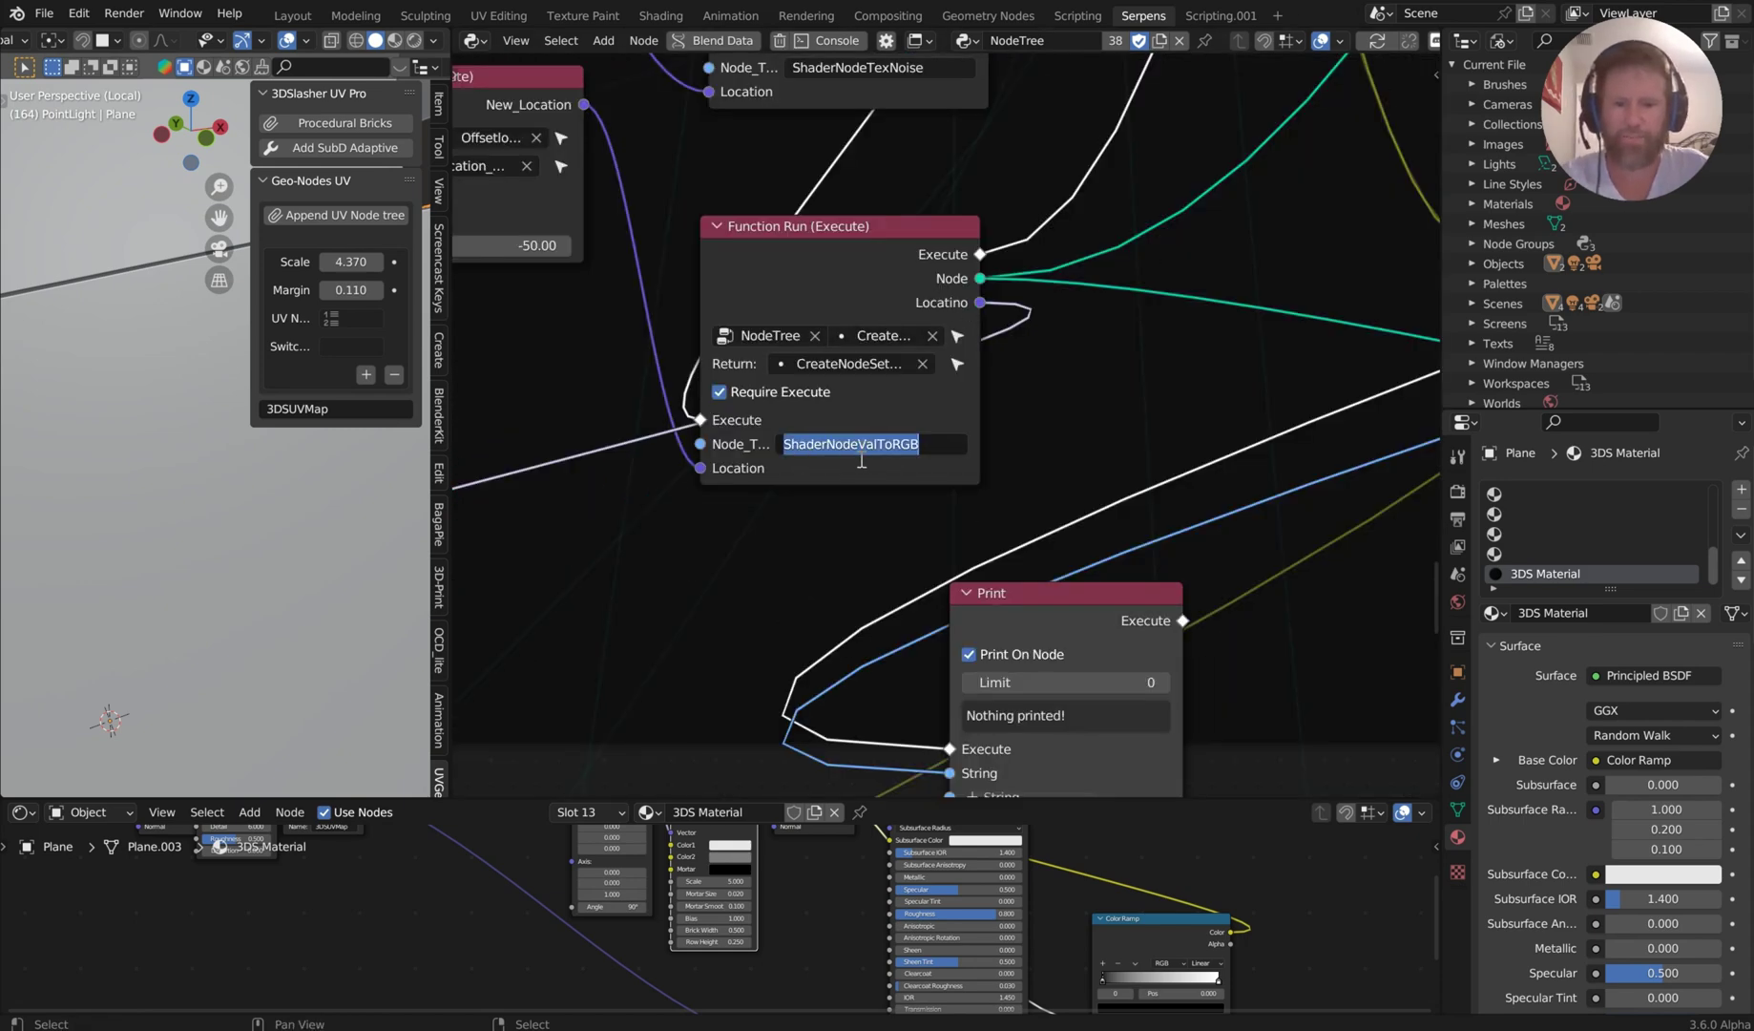
pyautogui.click(957, 510)
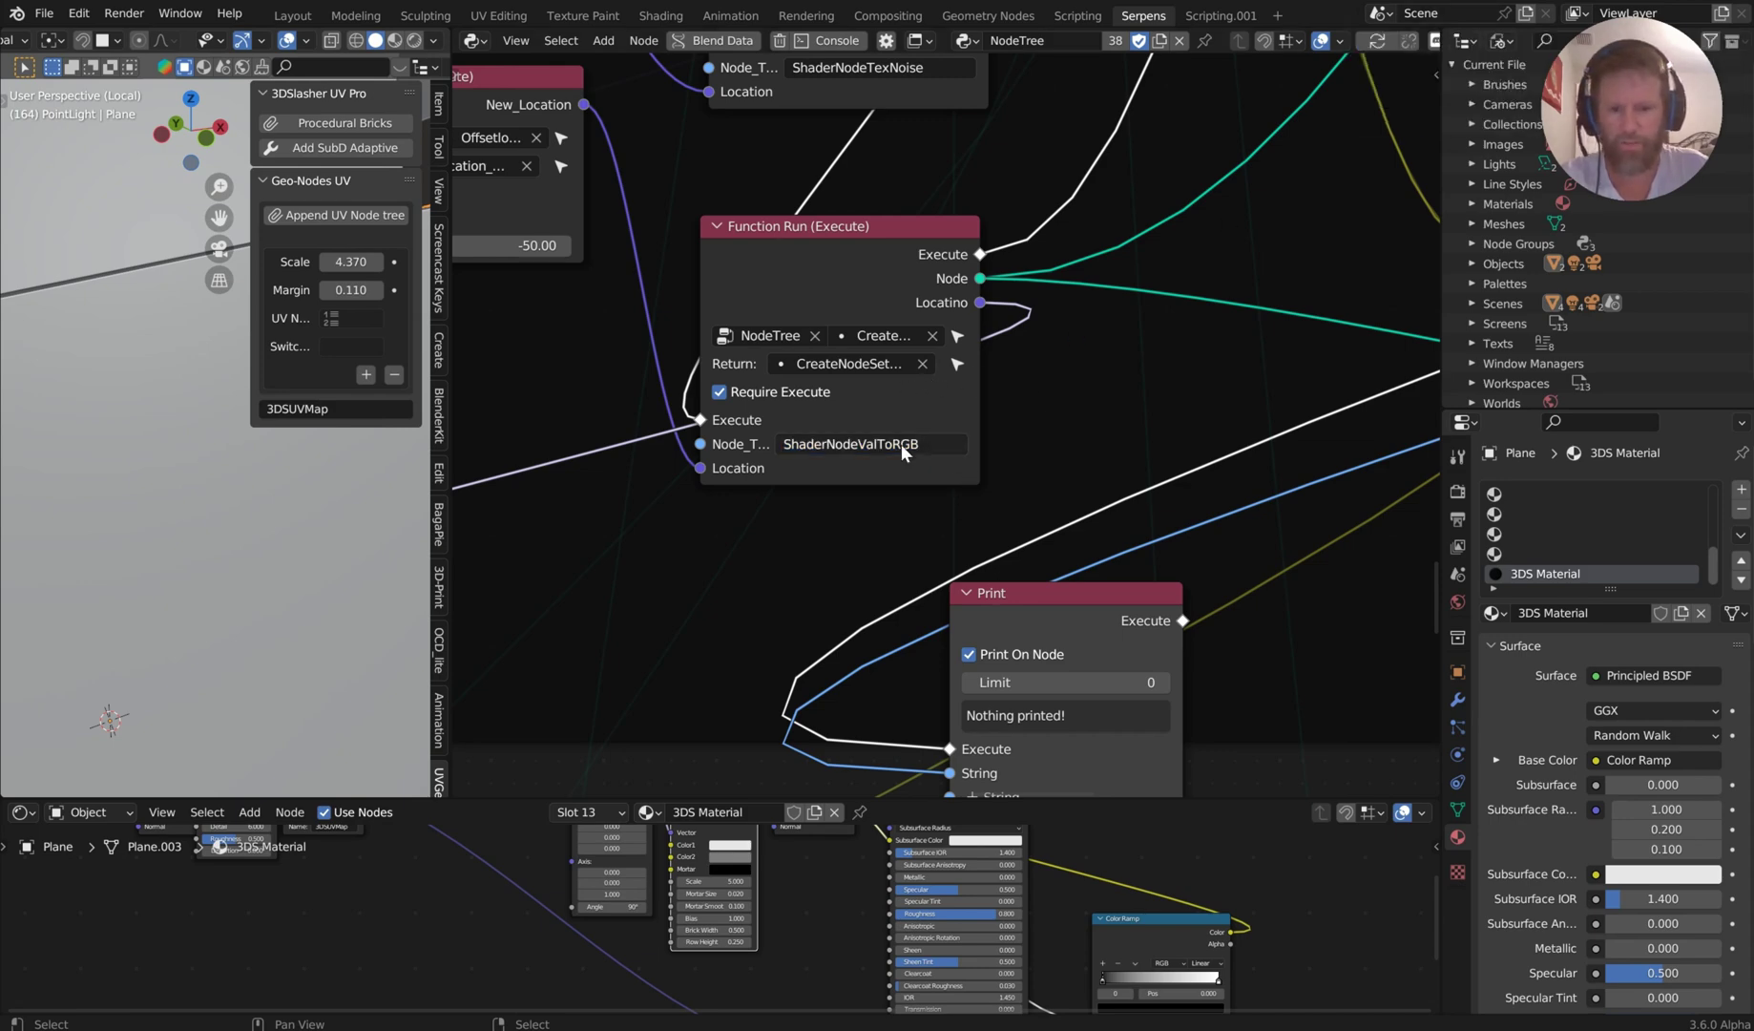
# Step: Find the Print node below the Function Run nodes and move it beside the Trigger and Bl Idname nodes
pyautogui.scroll(-2, 1245, 287)
pyautogui.moveTo(1244, 286); pyautogui.dragTo(989, 421, button='middle')
pyautogui.scroll(-6, 1214, 478)
pyautogui.scroll(3, 989, 420)
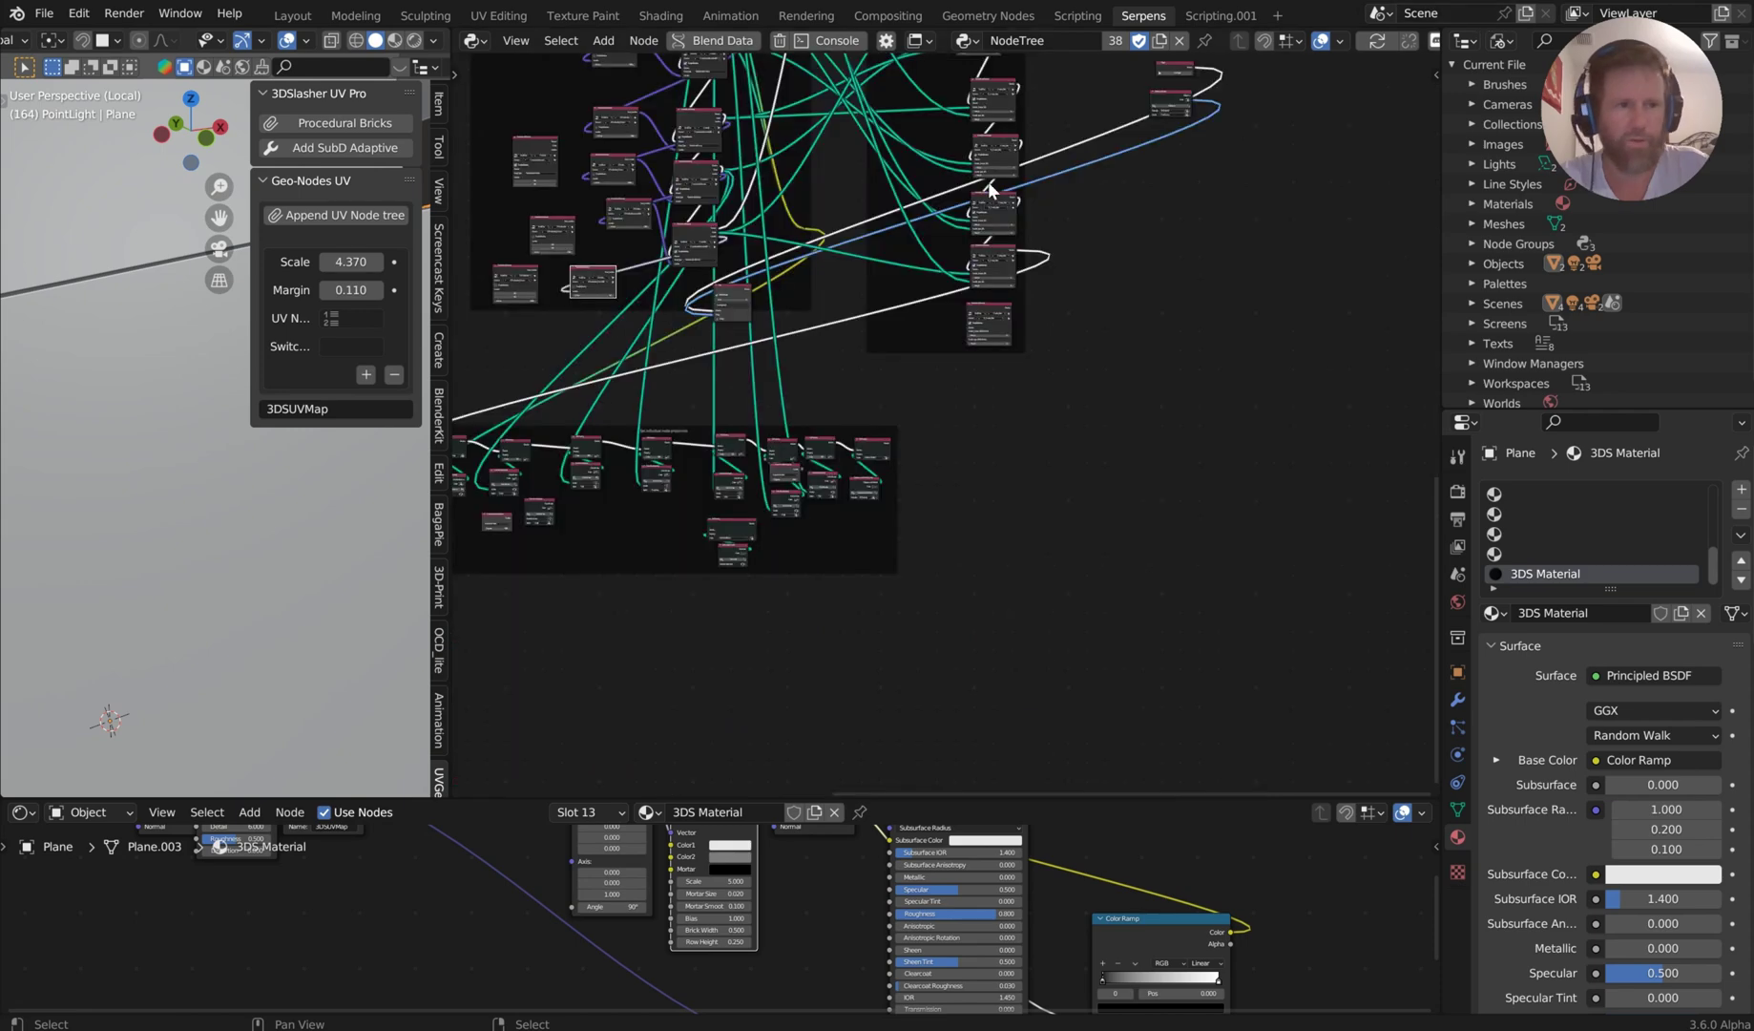
pyautogui.moveTo(963, 240); pyautogui.dragTo(1090, 280, button='middle')
pyautogui.scroll(4, 967, 291)
pyautogui.moveTo(860, 298); pyautogui.dragTo(914, 355, button='middle')
pyautogui.scroll(3, 892, 363)
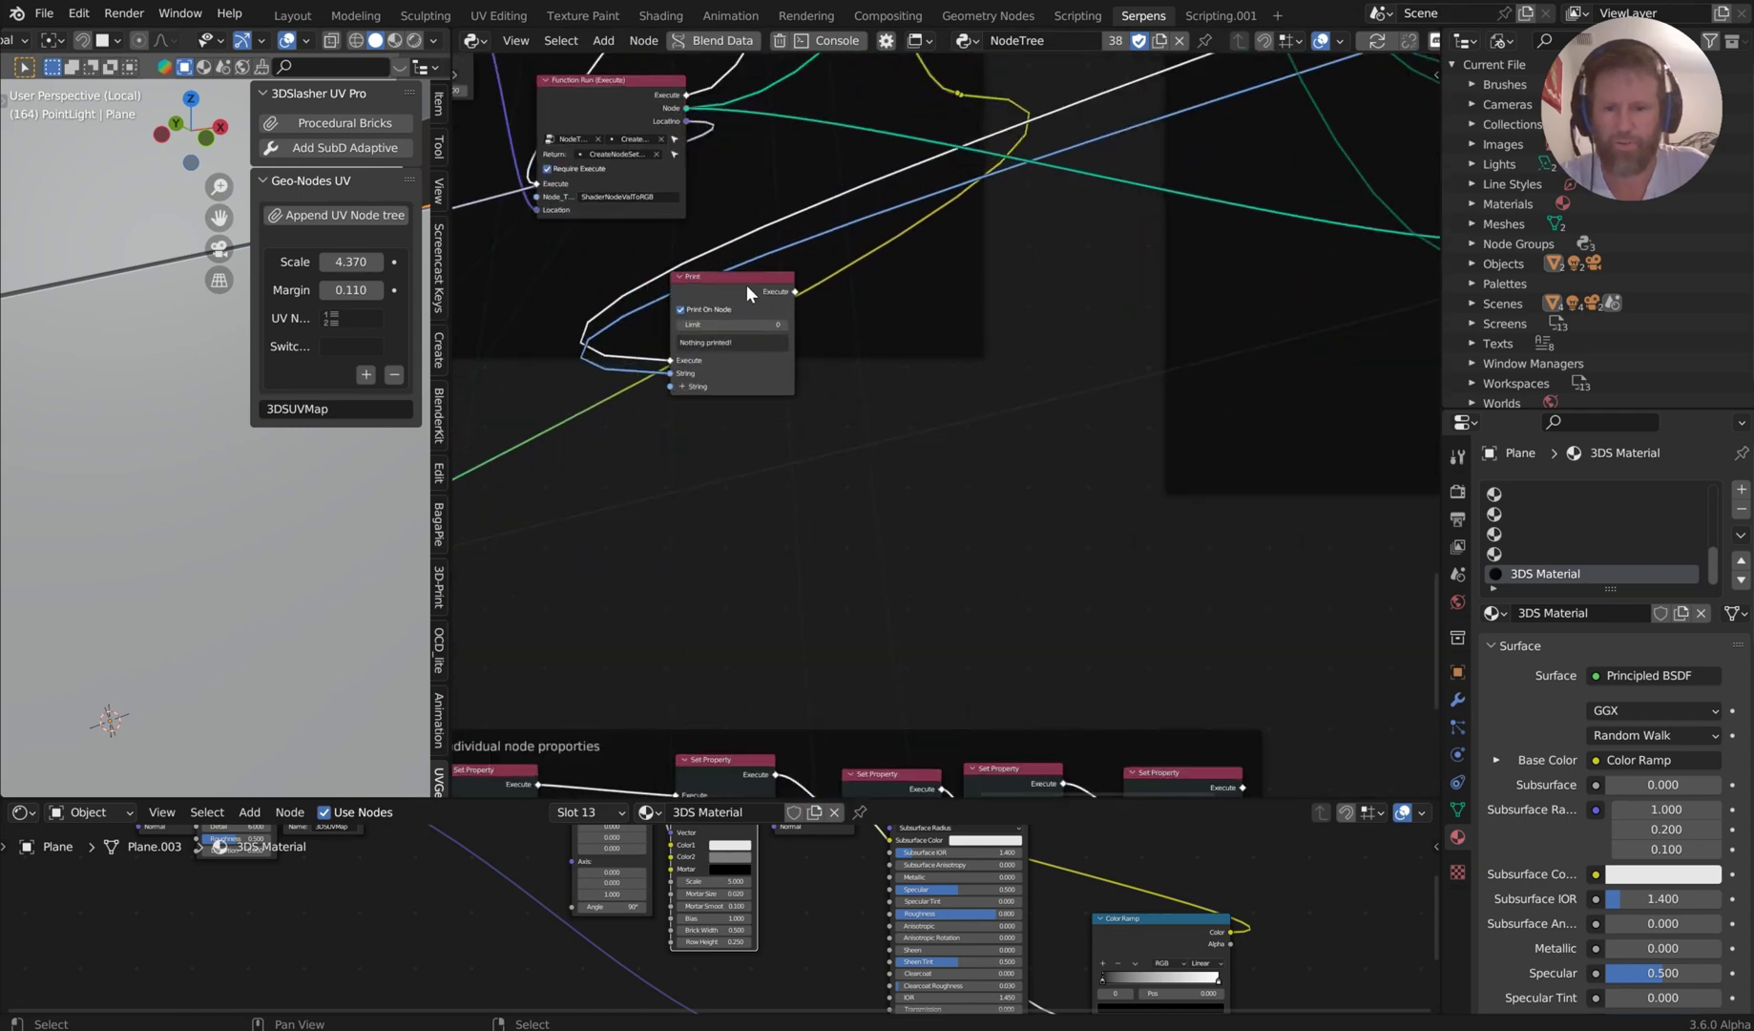
pyautogui.moveTo(746, 292); pyautogui.dragTo(1273, 340)
pyautogui.moveTo(1250, 393); pyautogui.dragTo(1065, 427, button='middle')
# Step: Run the trigger to print the Bl Idname of the Color Ramp node in 3DS Material
pyautogui.scroll(10, 1064, 429)
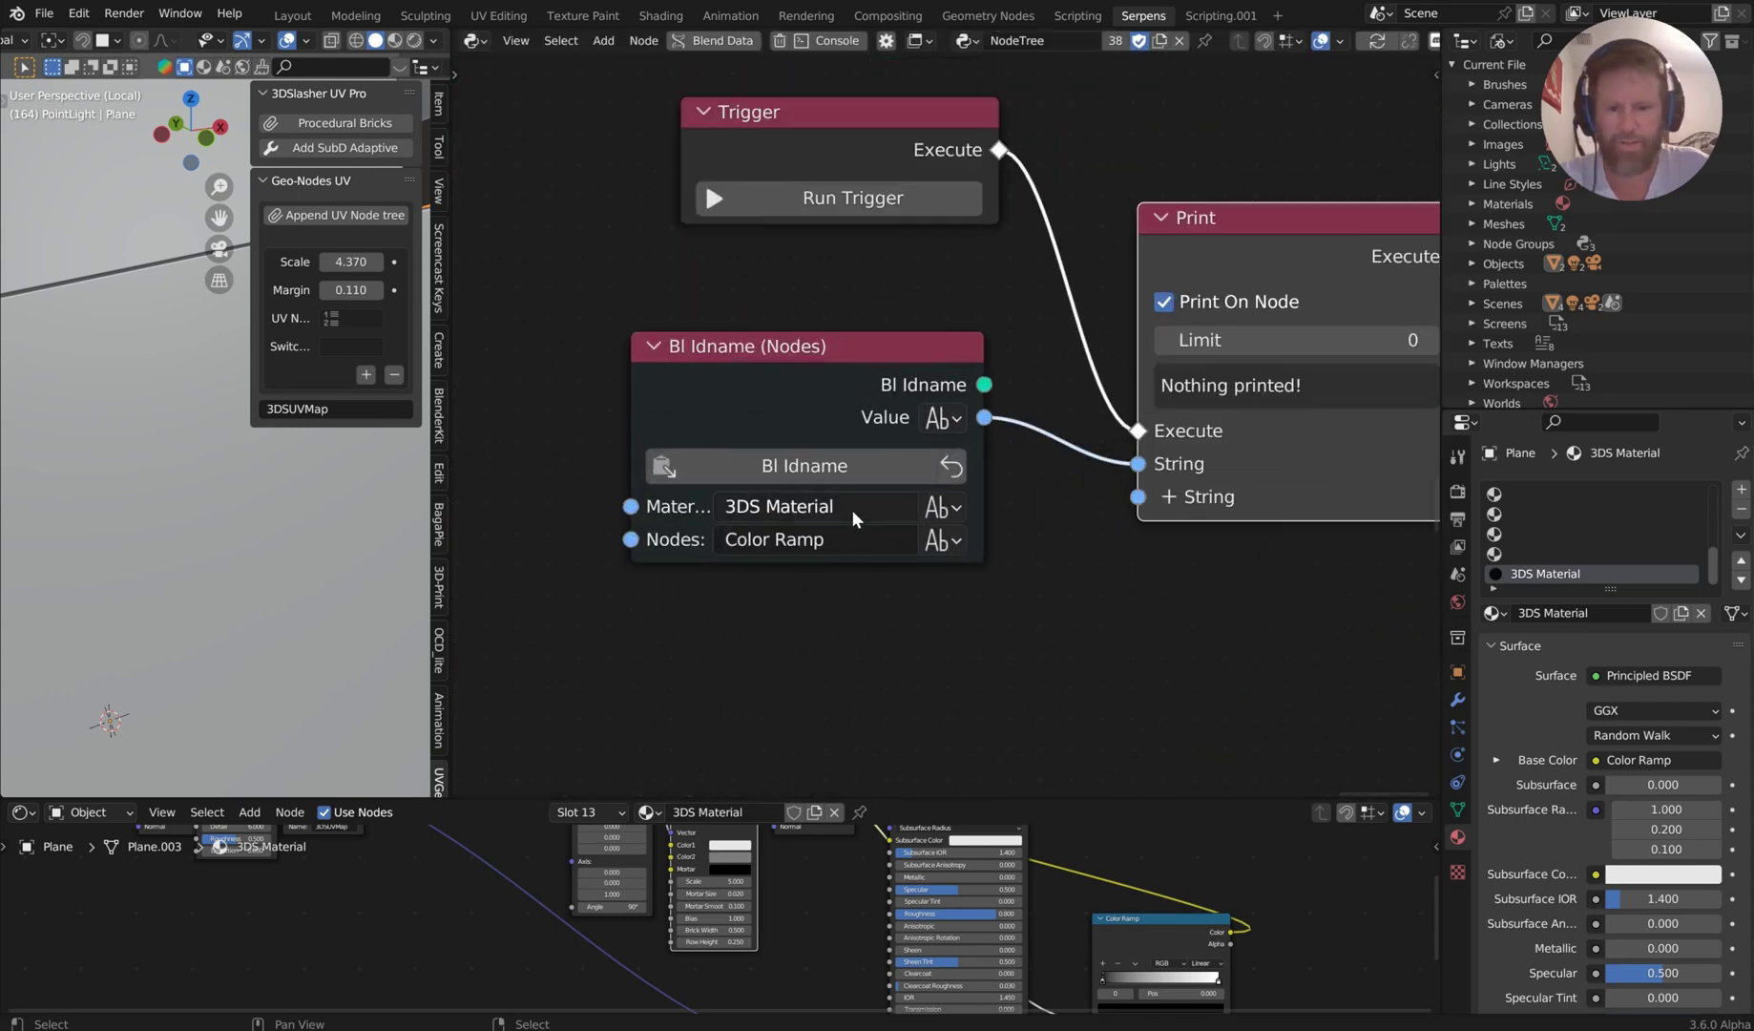
pyautogui.moveTo(852, 518); pyautogui.dragTo(661, 523, button='middle')
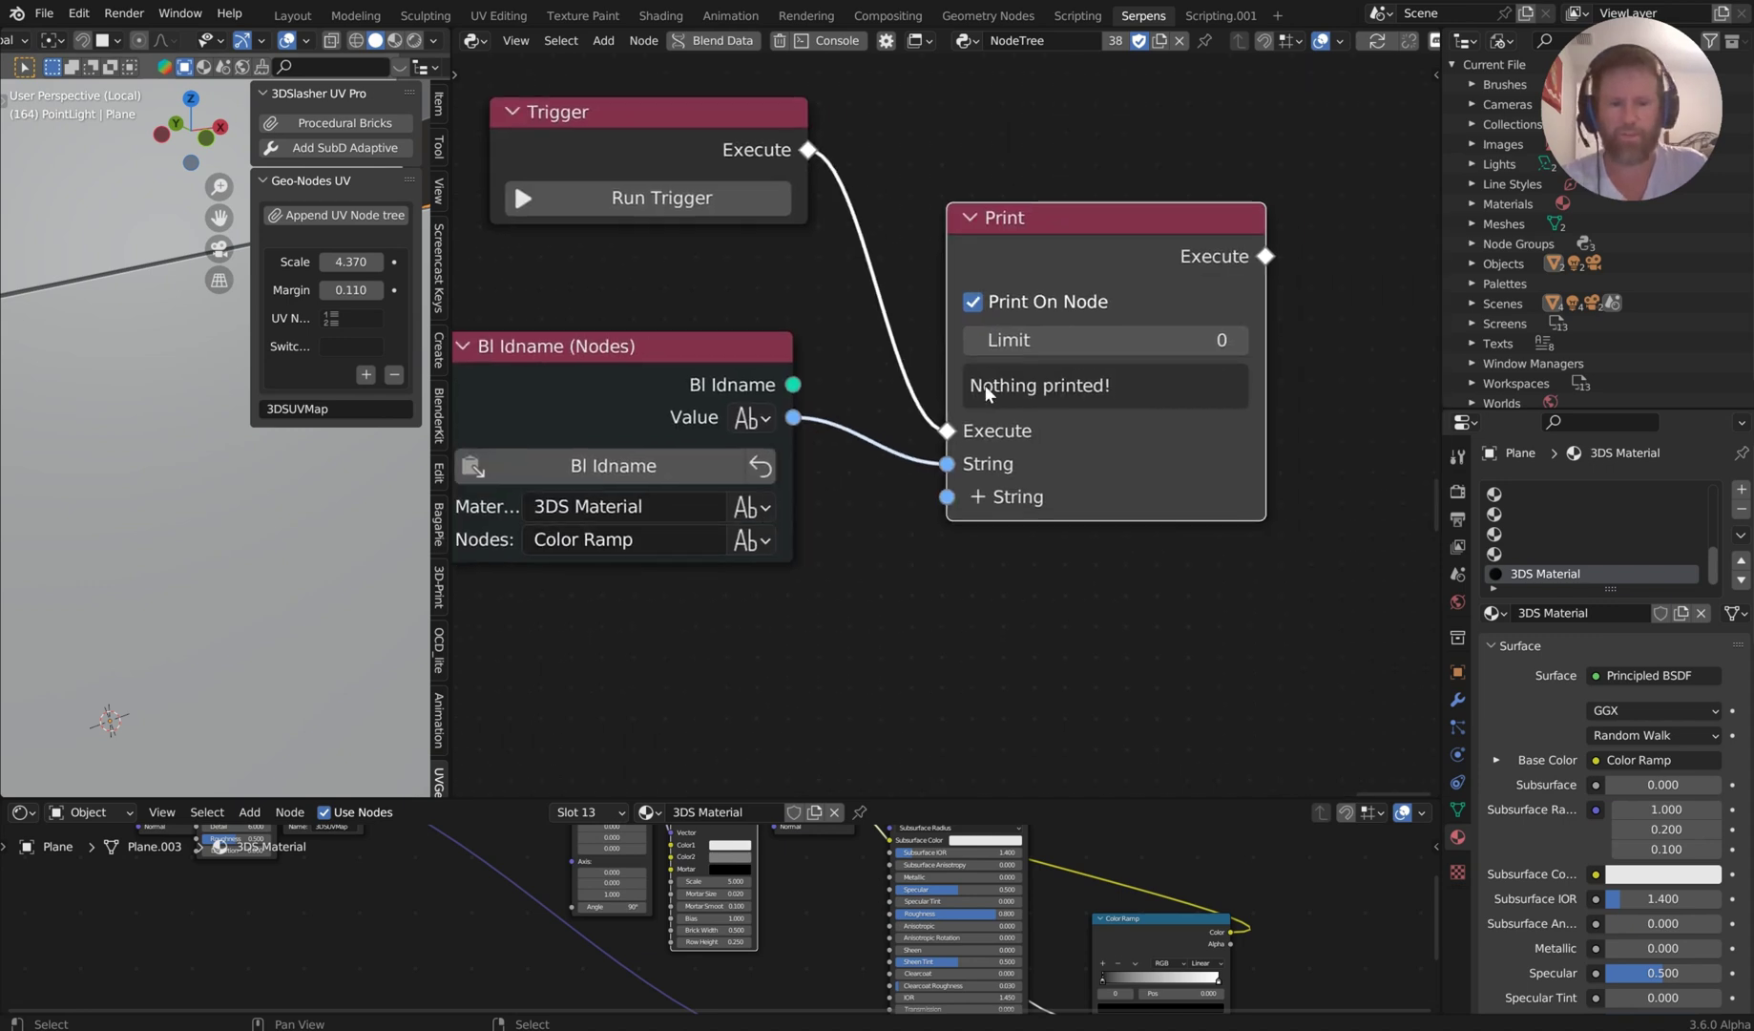
pyautogui.click(715, 212)
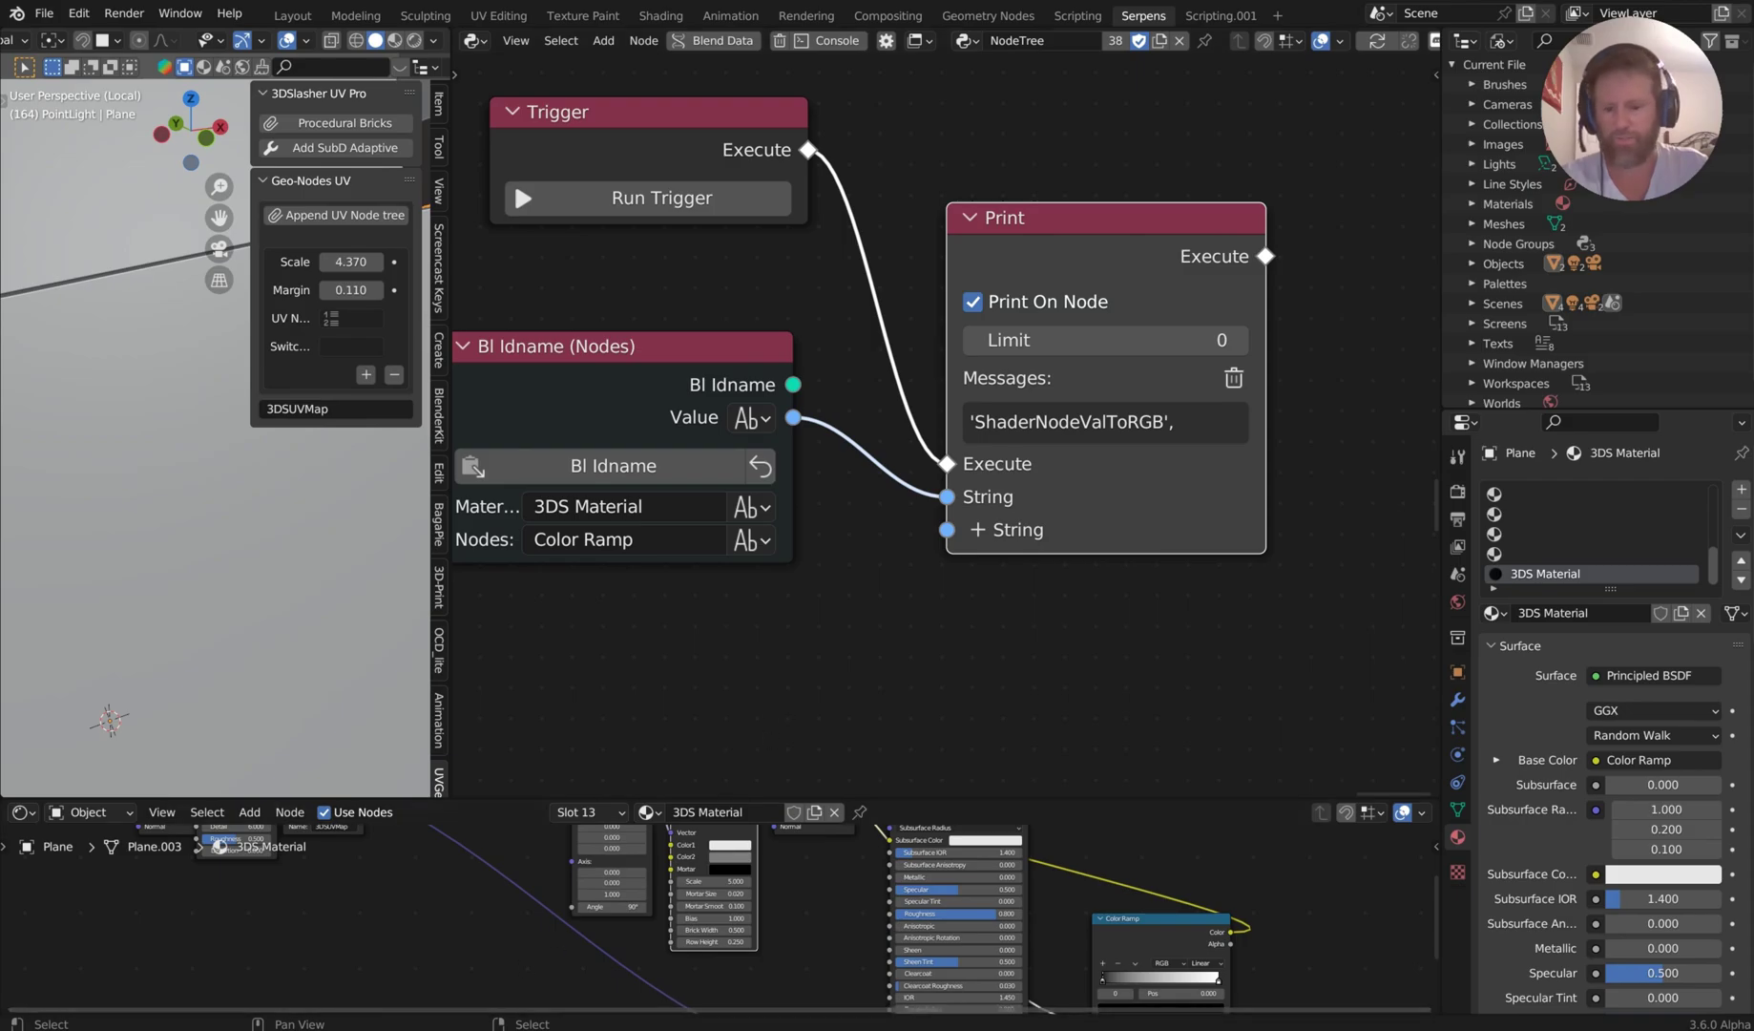
# Step: Switch to the browser and review the Render & Cycles and Python API pages of the Blender 4.0 release notes
pyautogui.hotkey('alt', 'Tab')
pyautogui.click(540, 425)
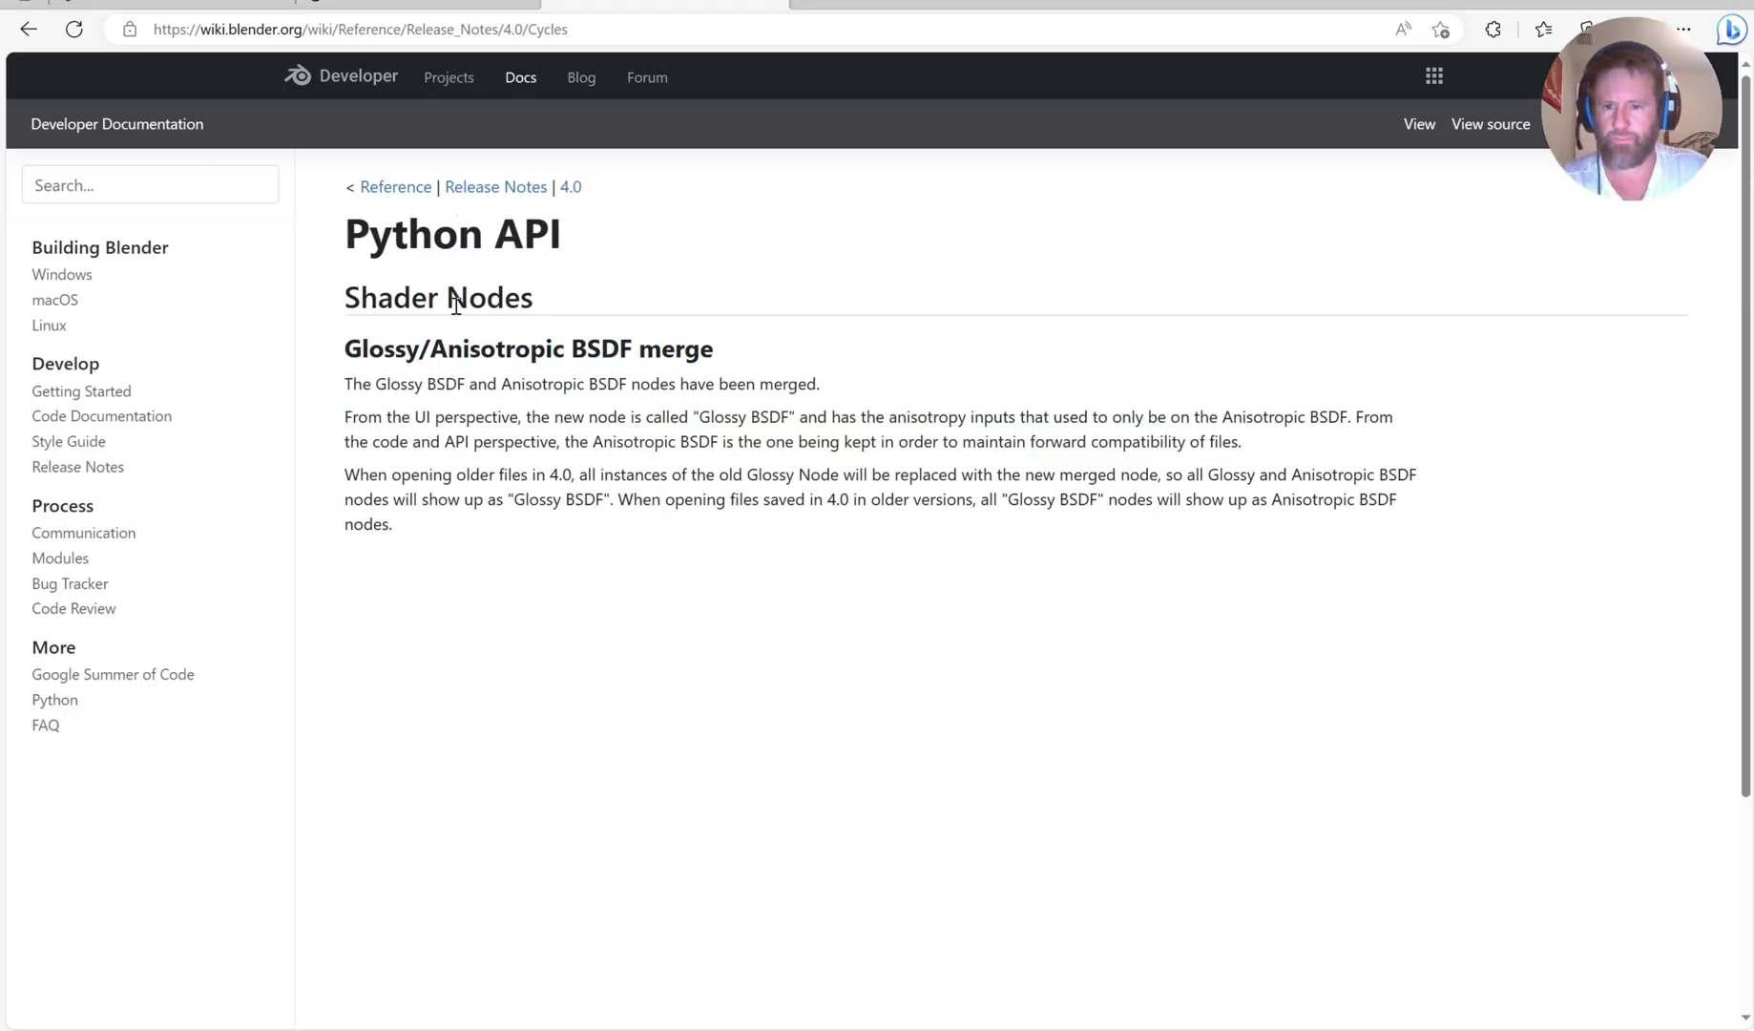
pyautogui.hotkey('alt', 'Left')
pyautogui.click(504, 366)
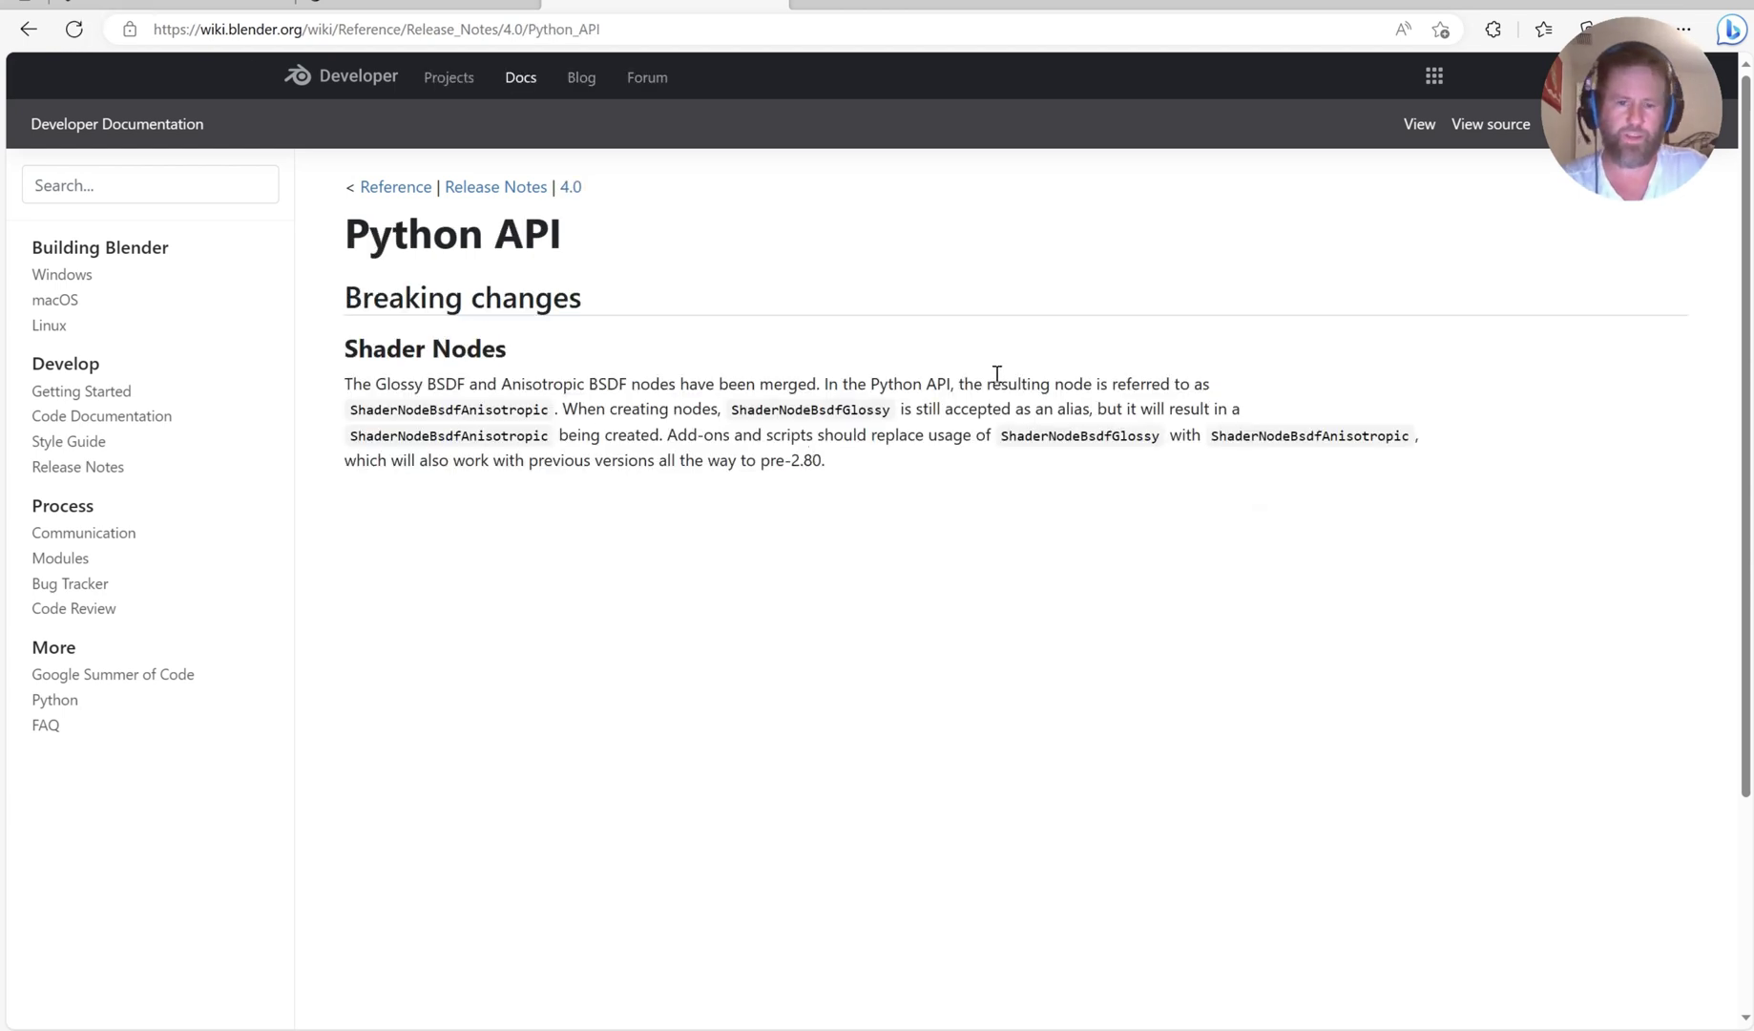
pyautogui.hotkey('alt', 'Left')
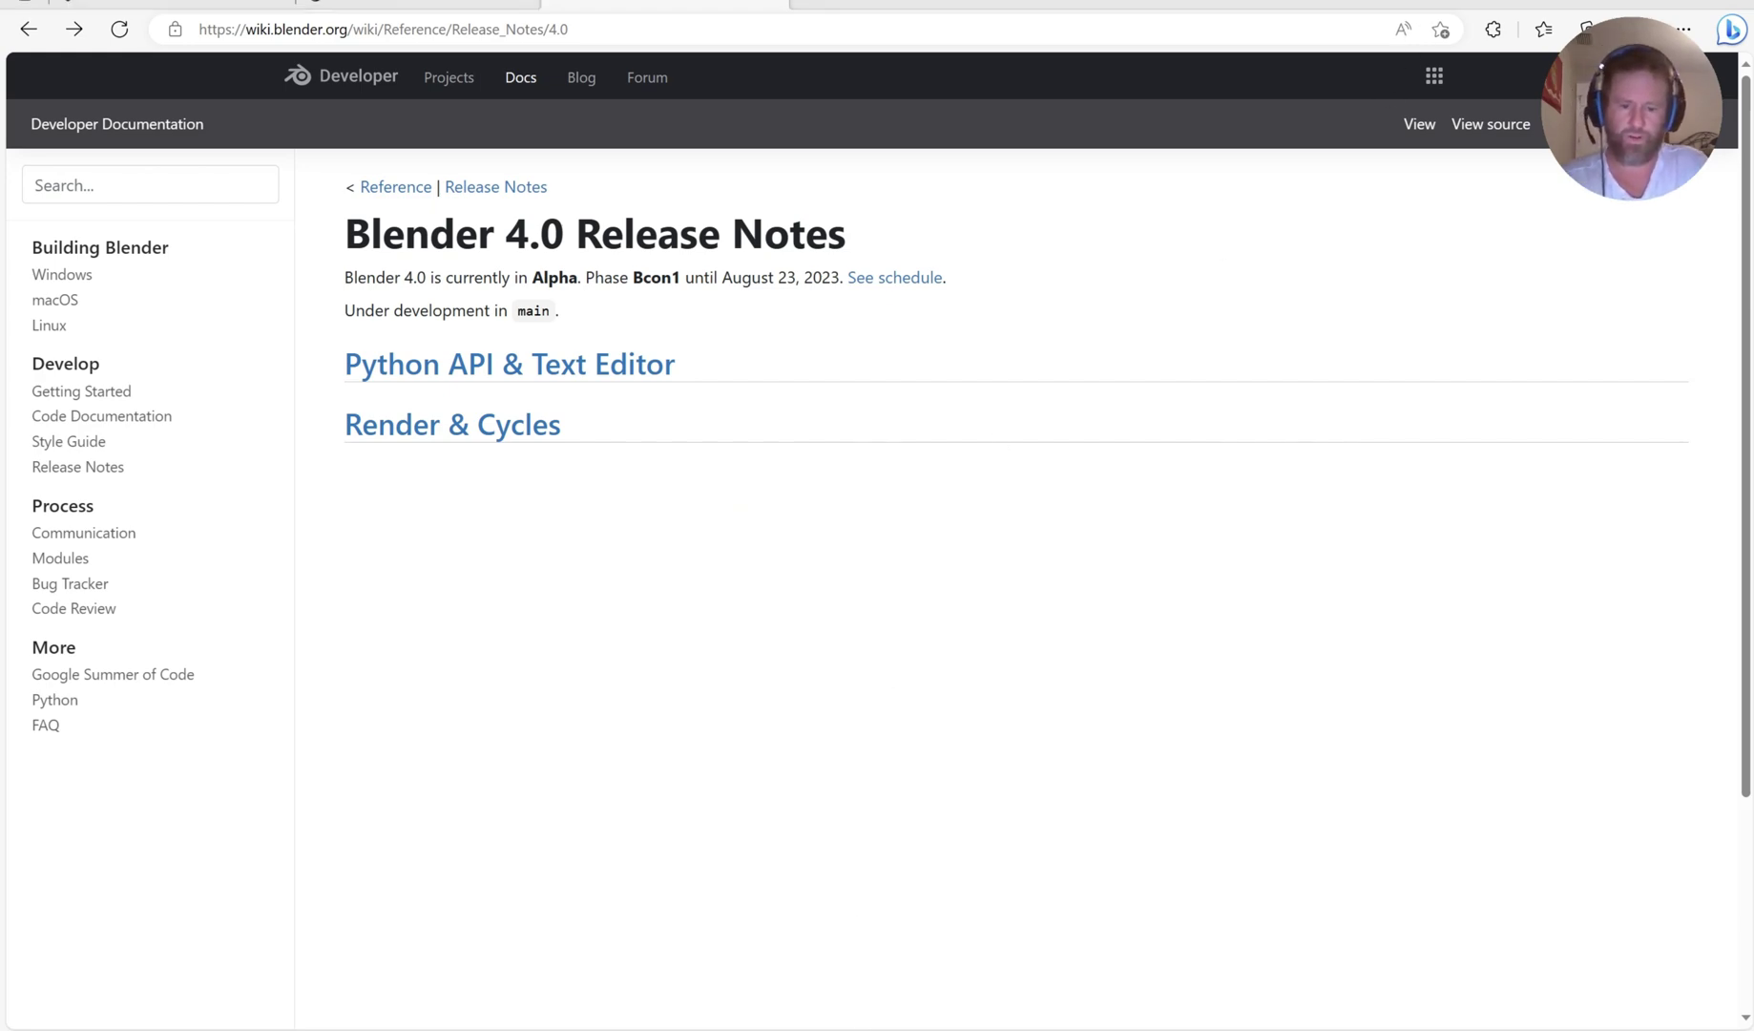
# Step: Switch to the Blender 4.0 mech scene, look through the surface shader choices for Material.003, and deselect the mech
pyautogui.click(849, 1028)
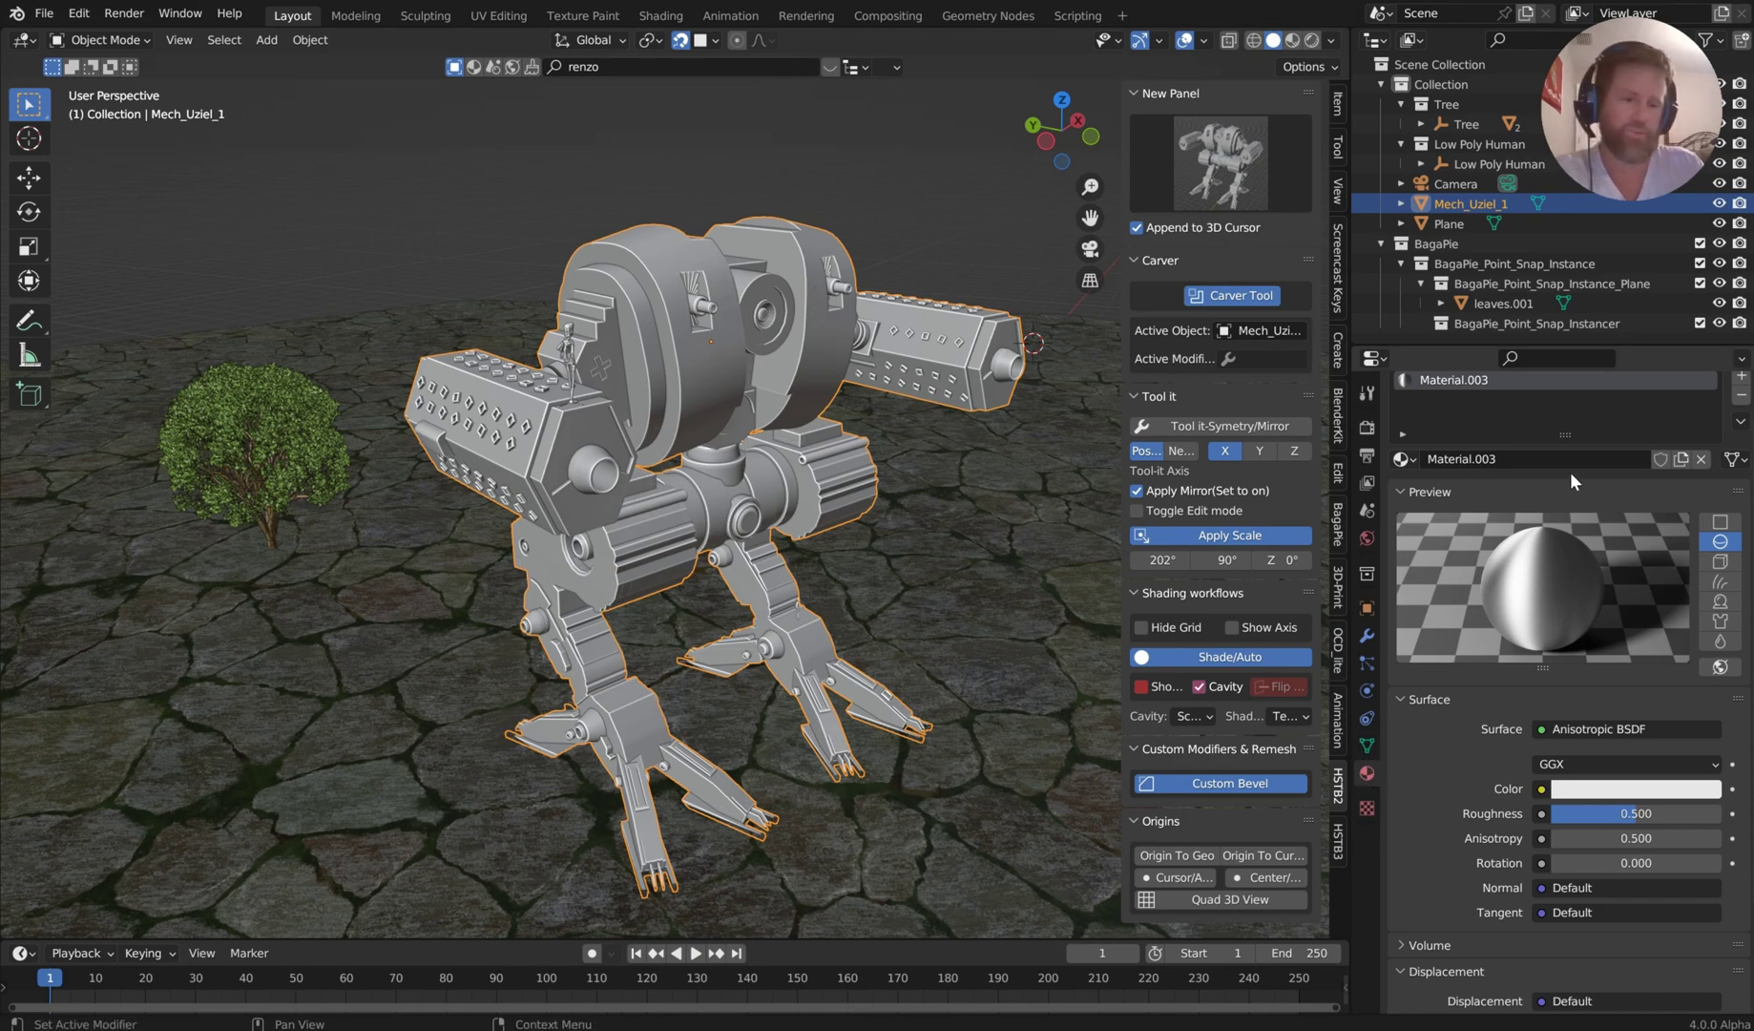
pyautogui.click(1604, 731)
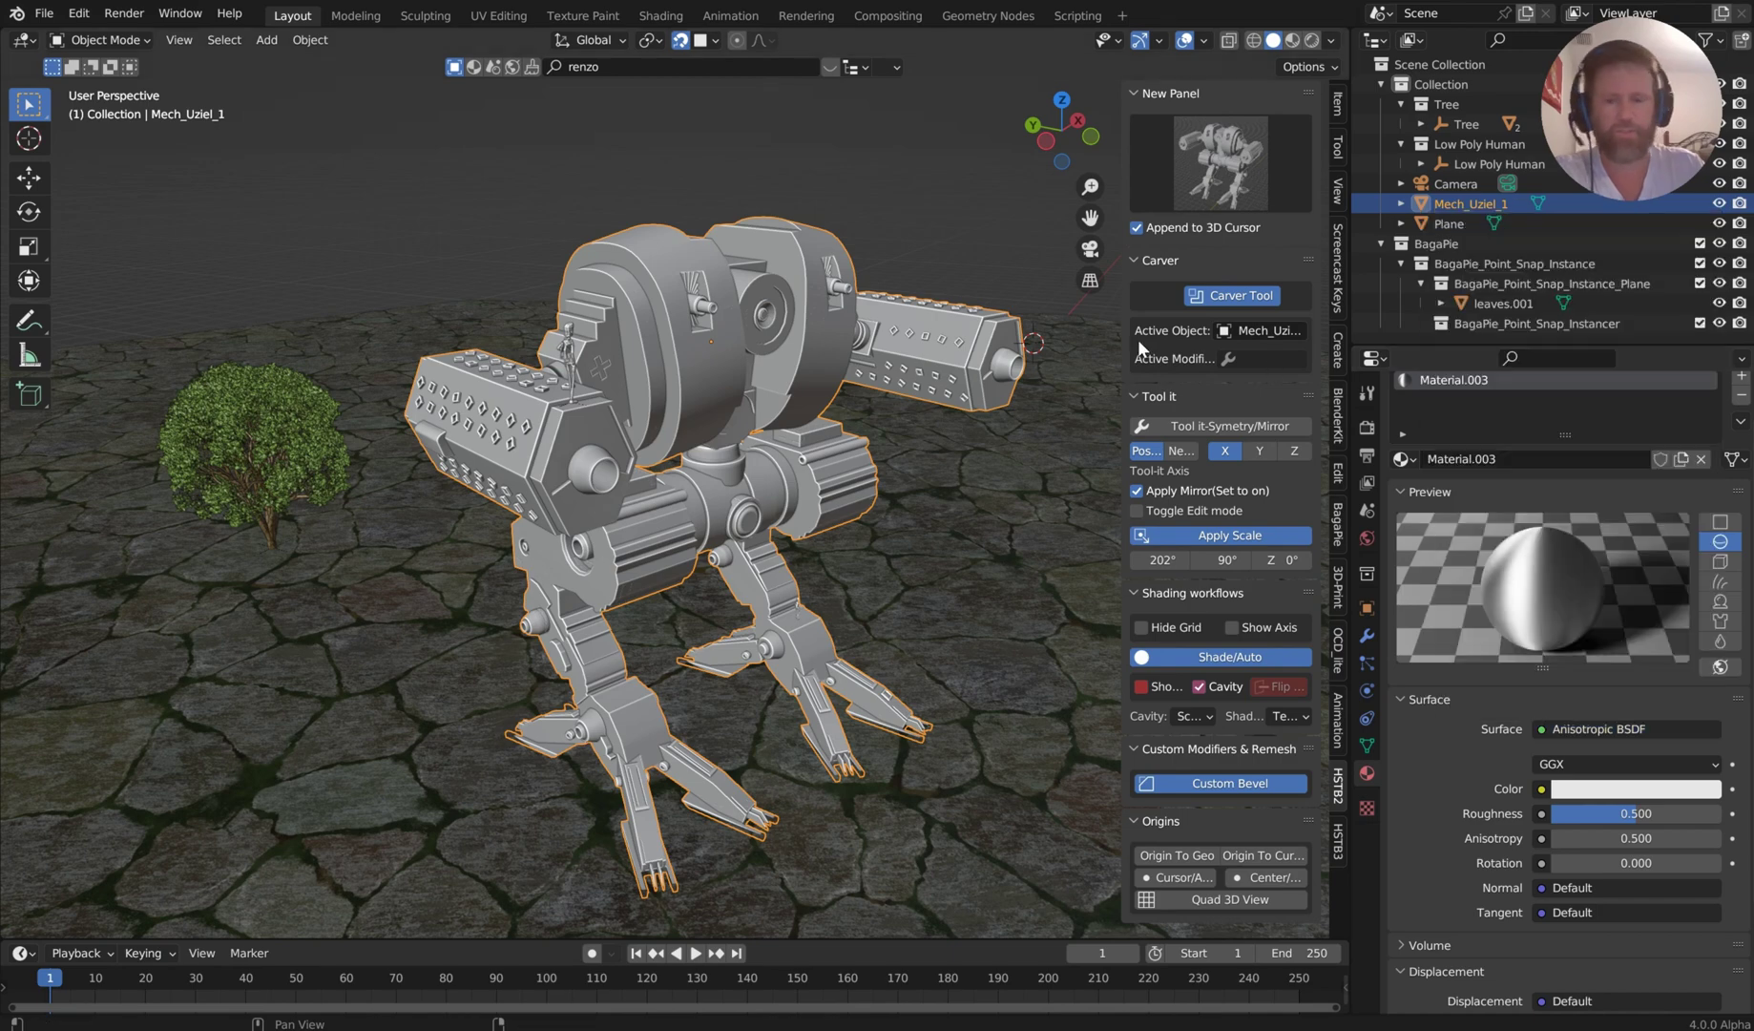
pyautogui.click(867, 233)
pyautogui.moveTo(924, 308); pyautogui.dragTo(921, 305, button='middle')
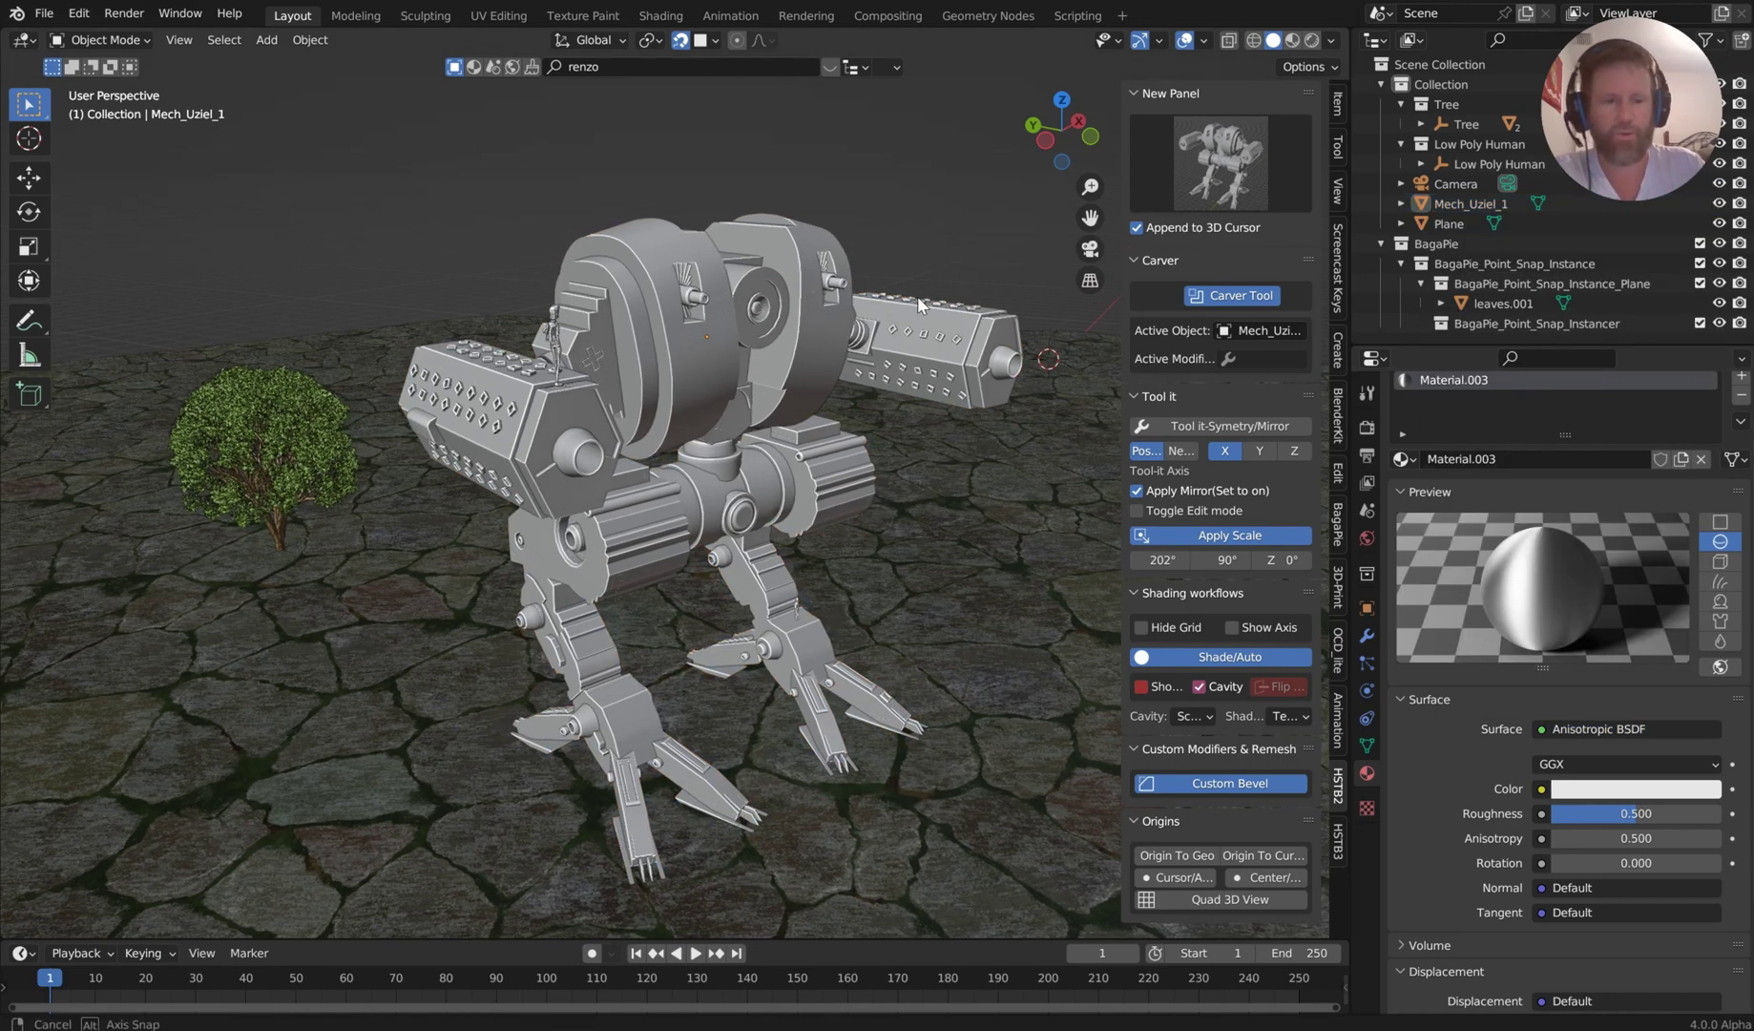
pyautogui.scroll(-5, 806, 320)
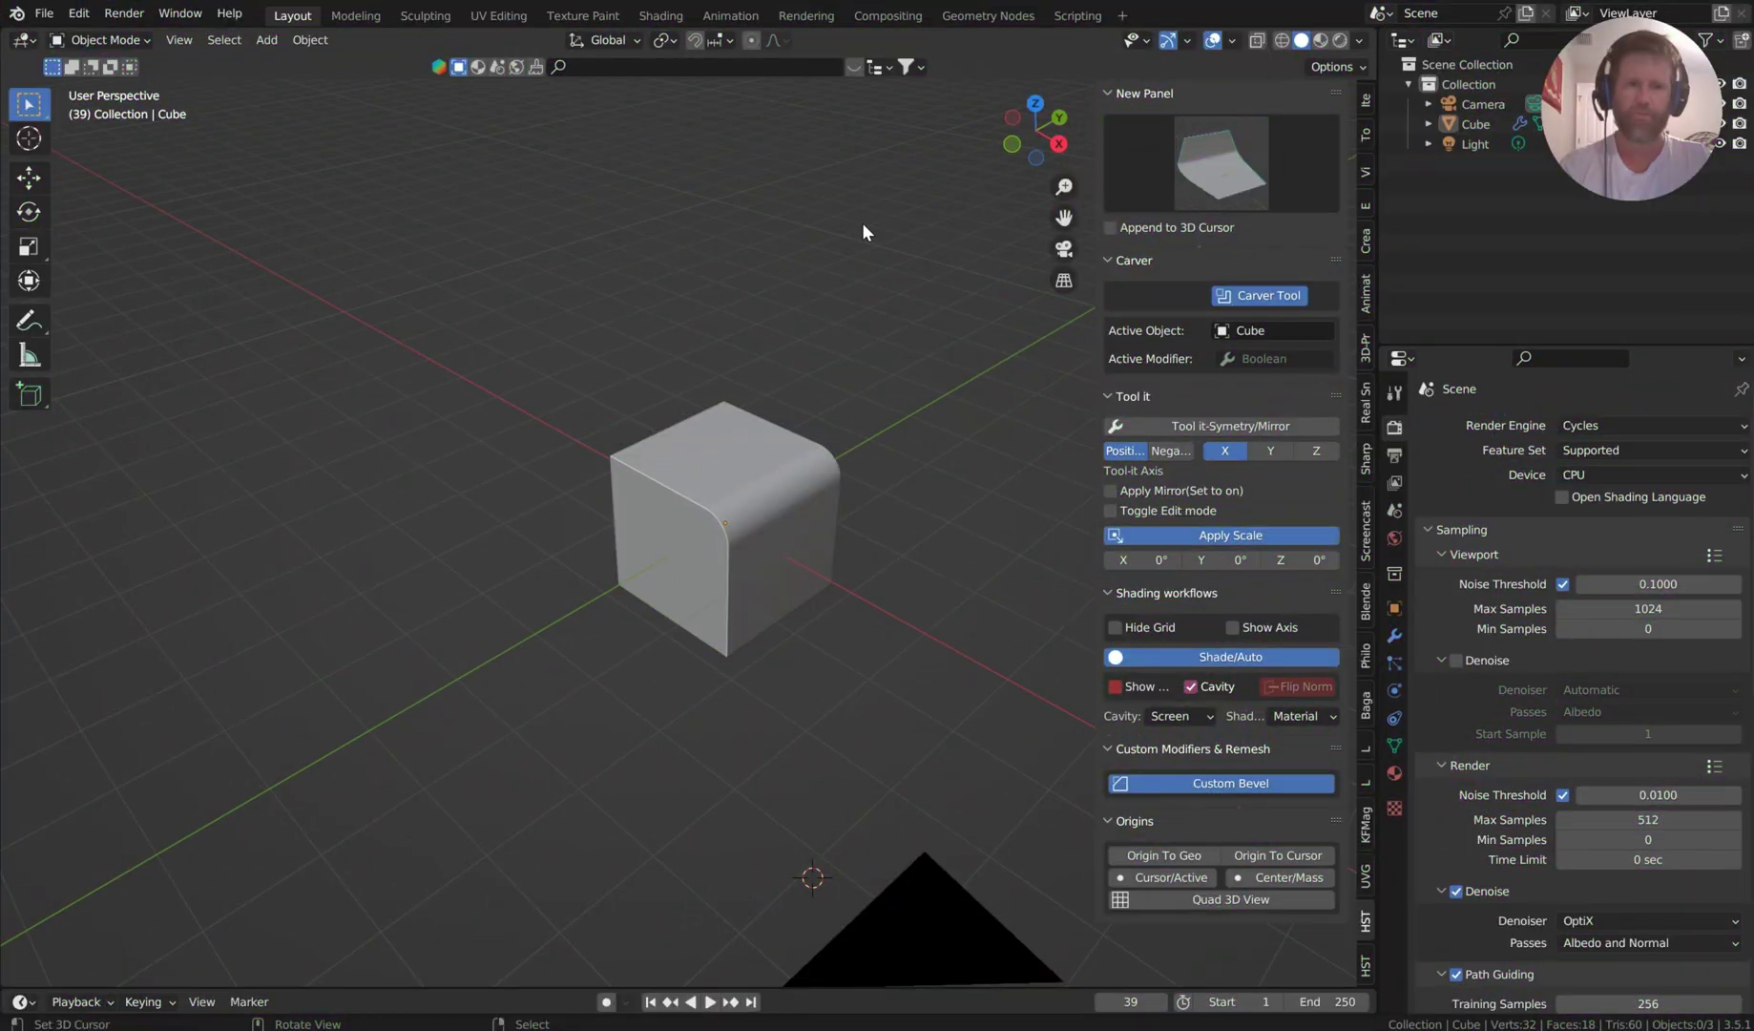
# Step: Switch to the Blender 3.5.1 scene and add a Difference boolean with a Cube primitive at the 3D cursor to the cube
pyautogui.moveTo(874, 226); pyautogui.dragTo(859, 250, button='middle')
pyautogui.rightClick(776, 559)
pyautogui.moveTo(760, 349); pyautogui.dragTo(831, 391, button='middle')
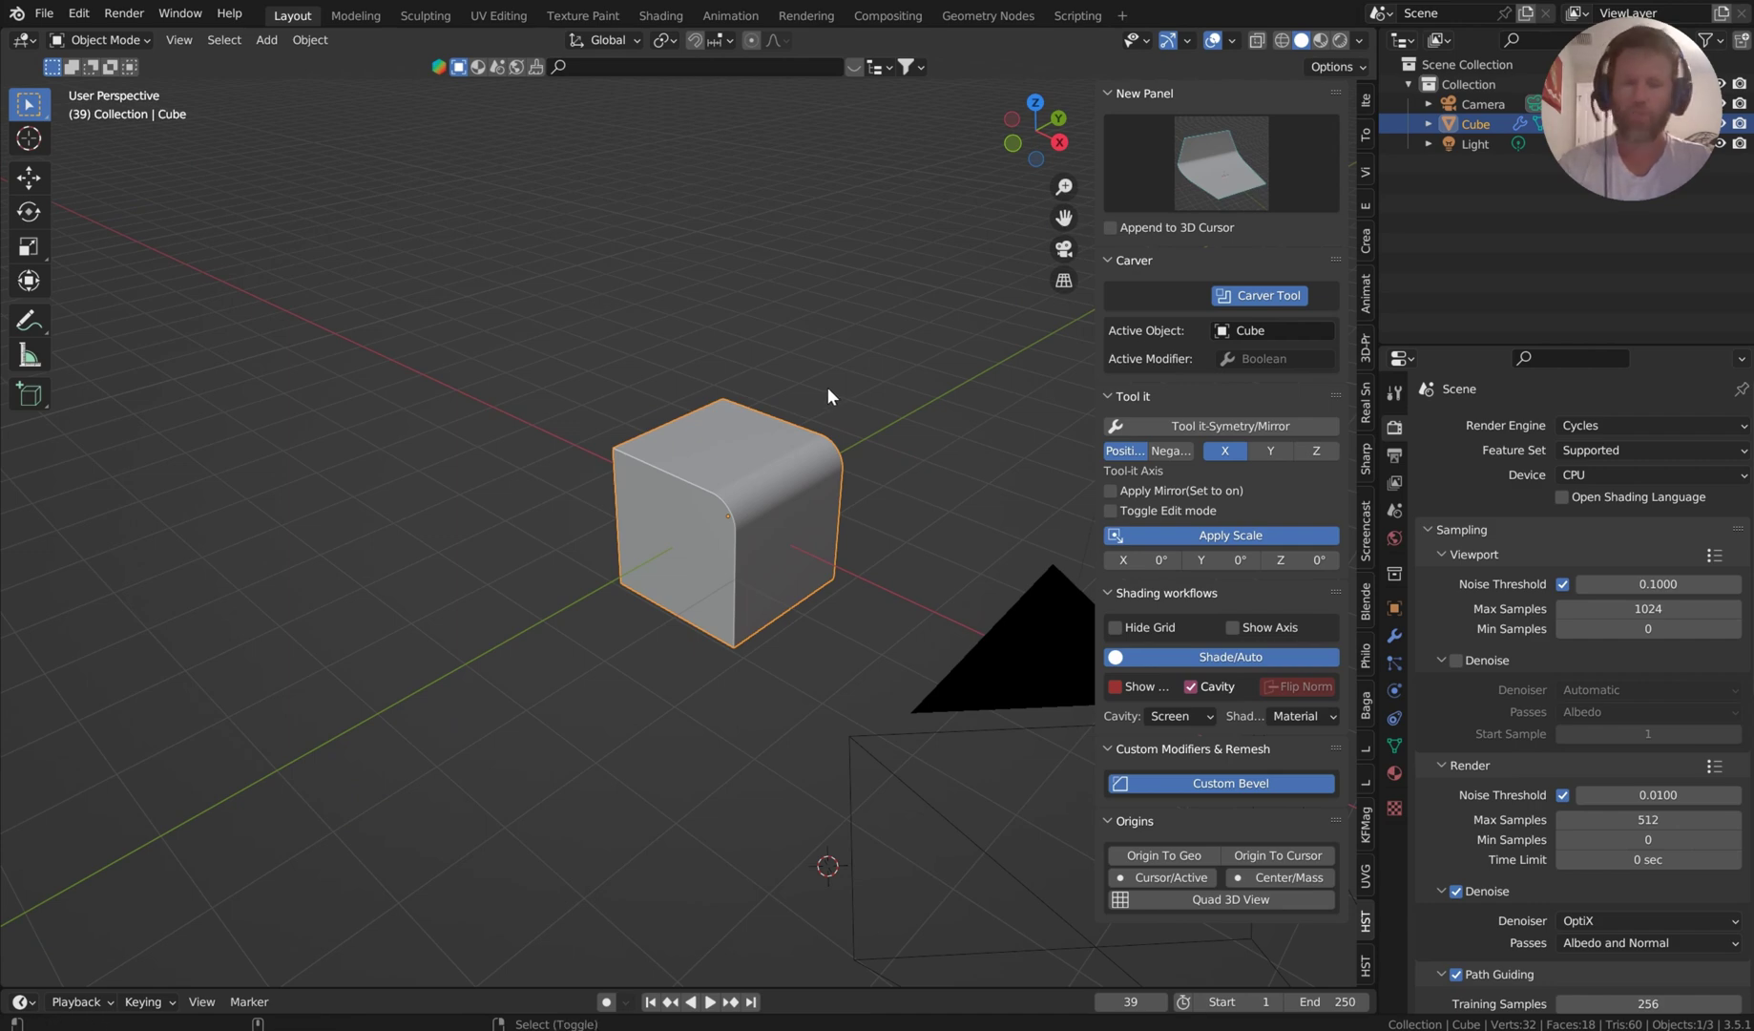
pyautogui.hotkey('ctrl', 'shift', 'b')
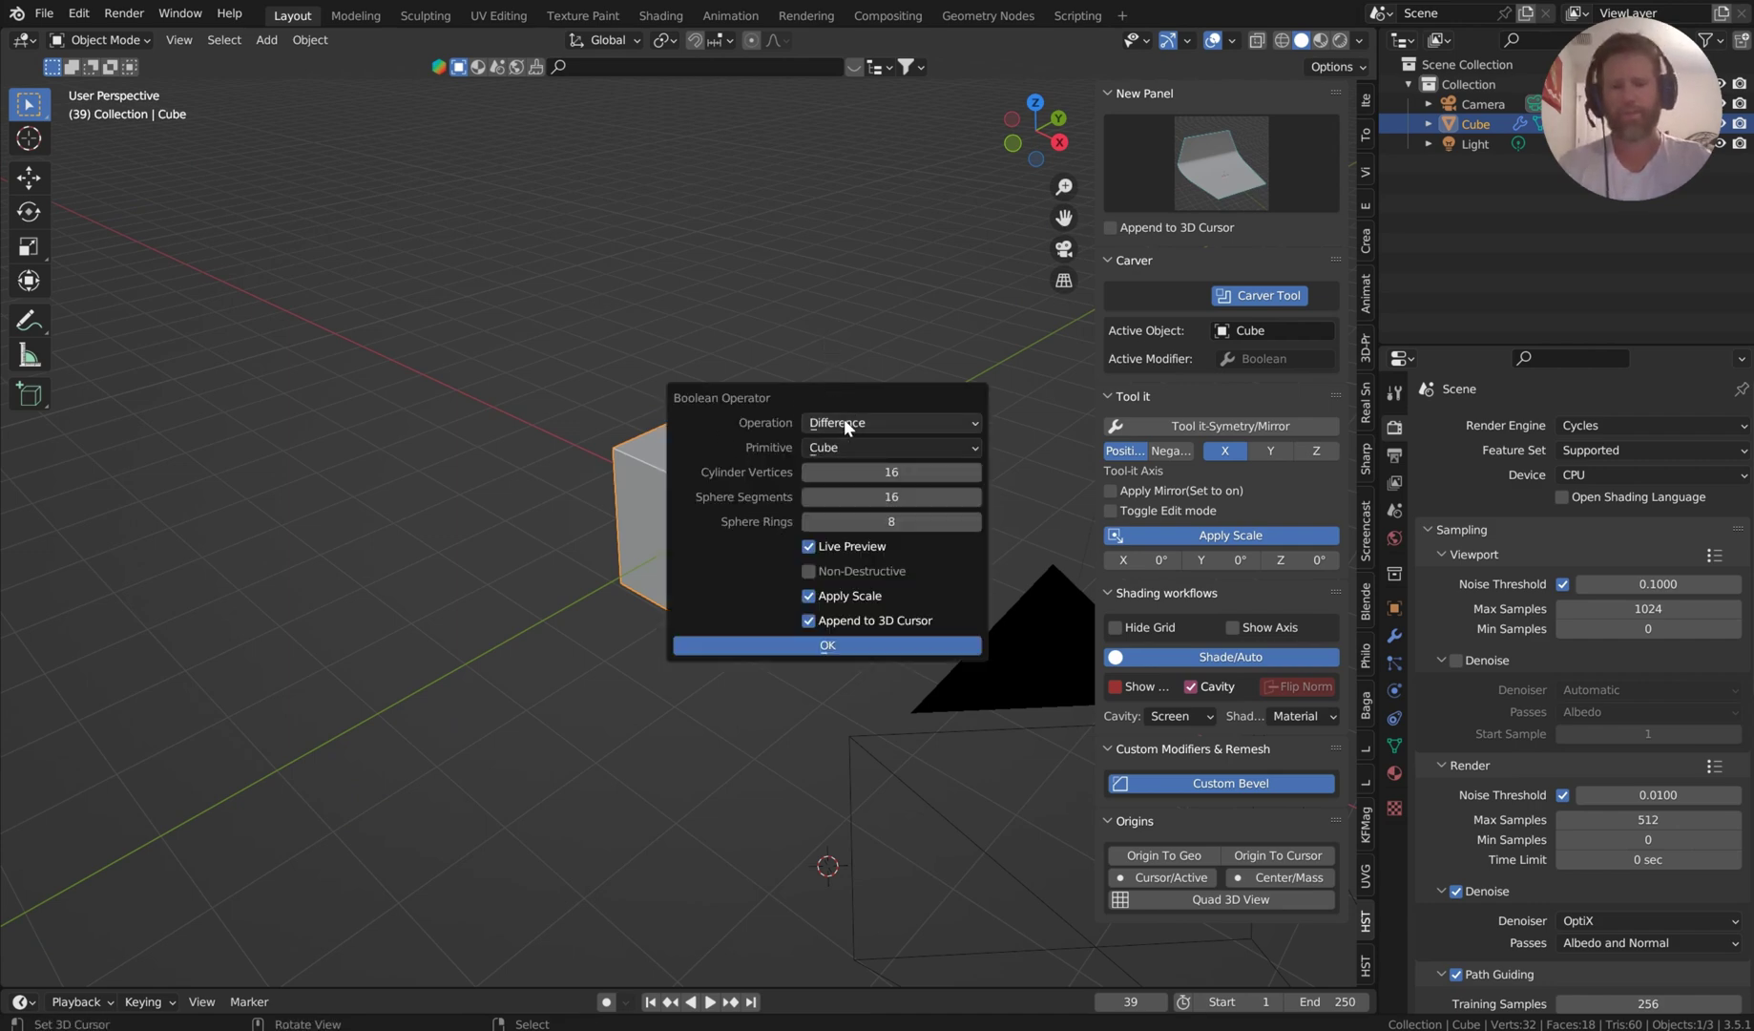
pyautogui.click(845, 425)
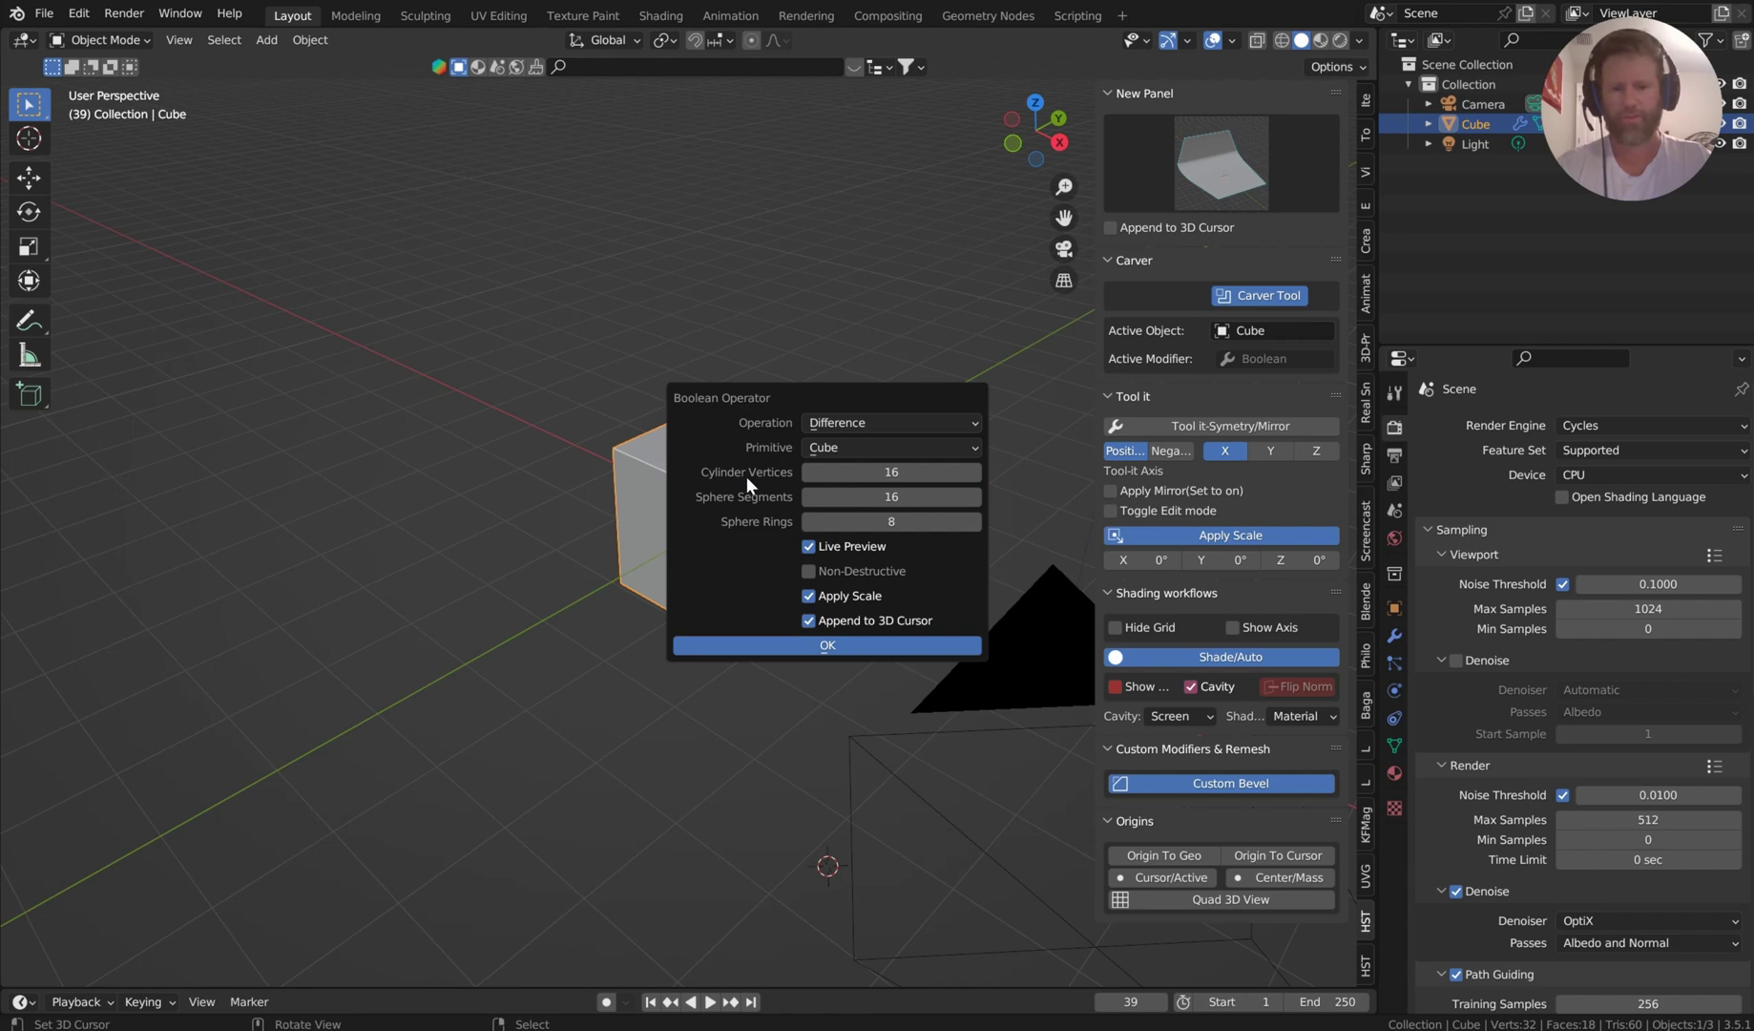
pyautogui.click(834, 448)
pyautogui.click(826, 468)
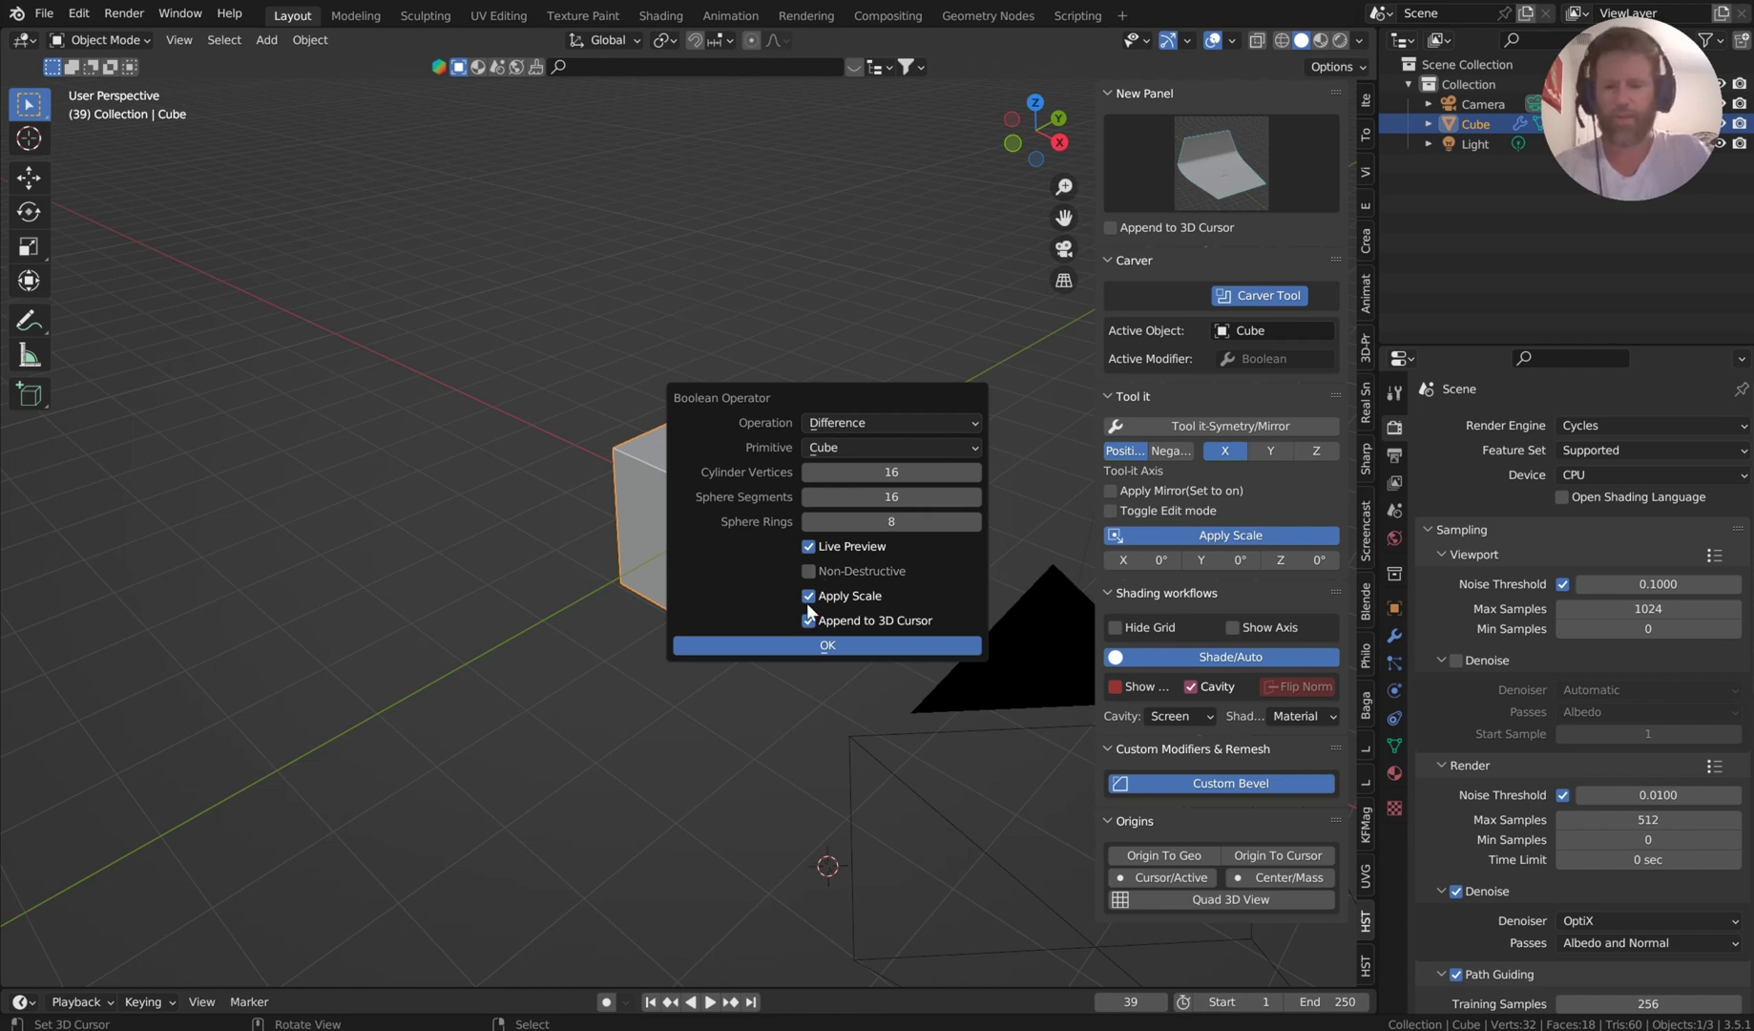
pyautogui.click(813, 644)
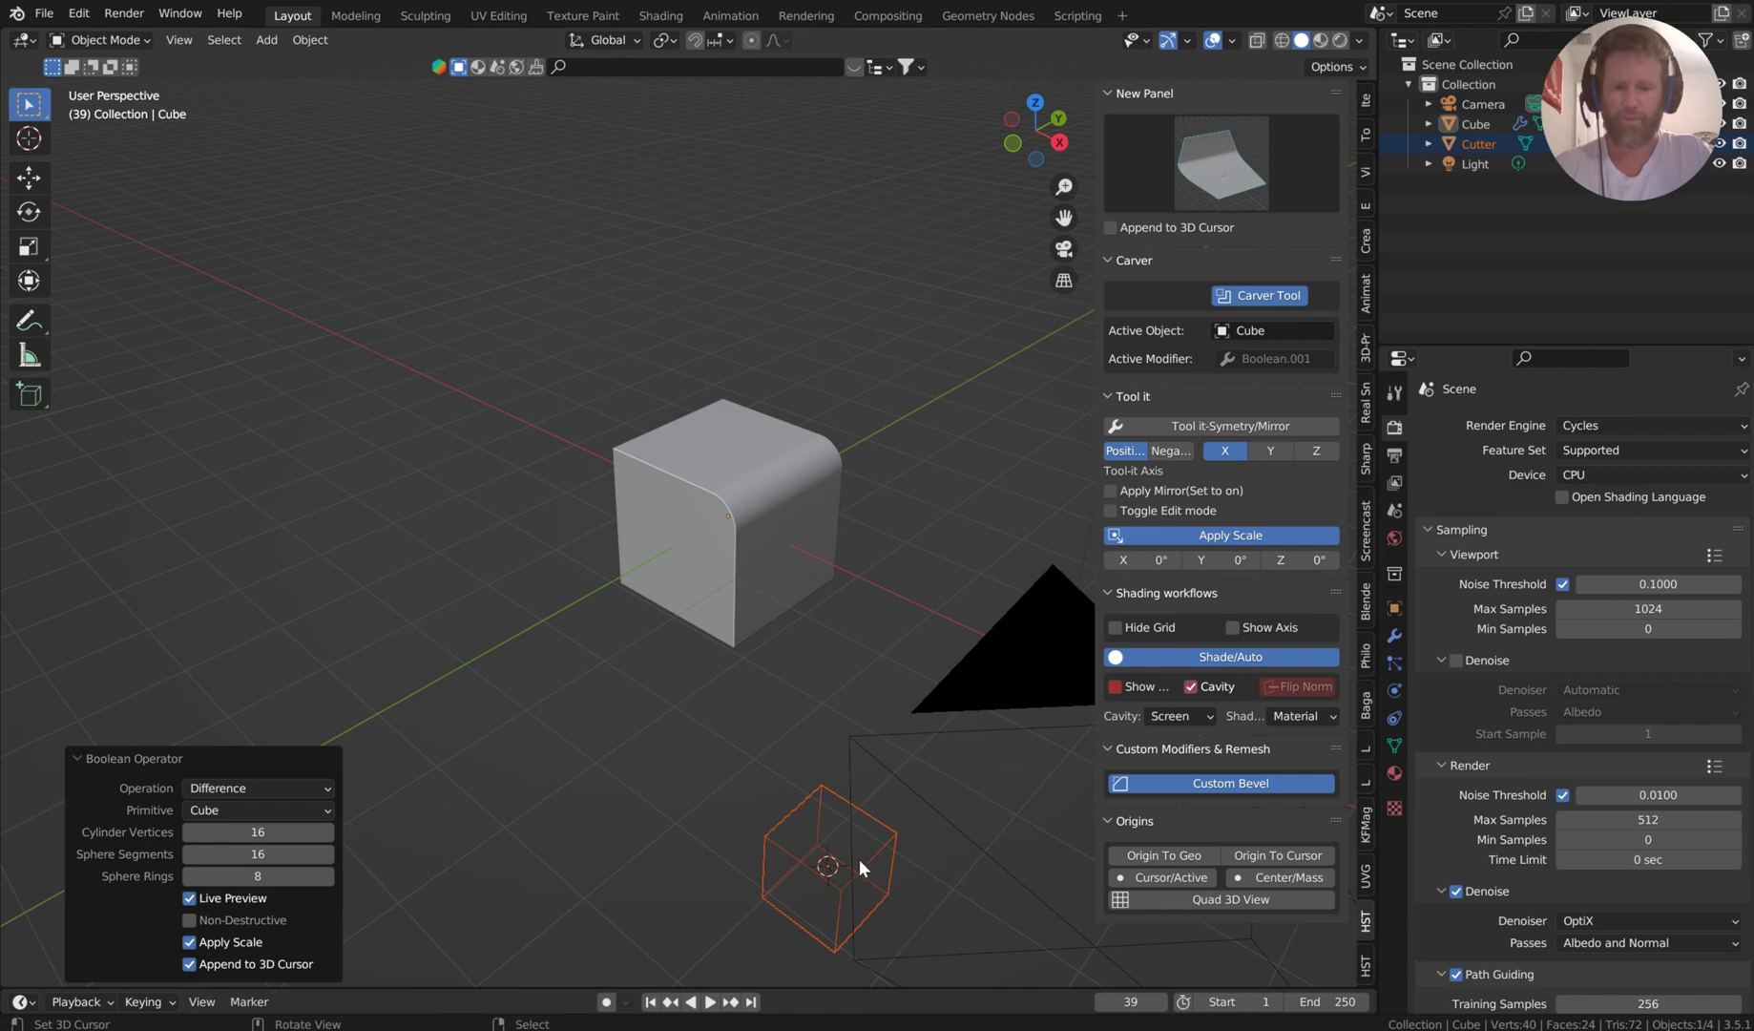
# Step: Place the 3D cursor on the cube's near upper corner and reapply Append to 3D Cursor to move the cutter there
pyautogui.moveTo(859, 856); pyautogui.dragTo(868, 856, button='middle')
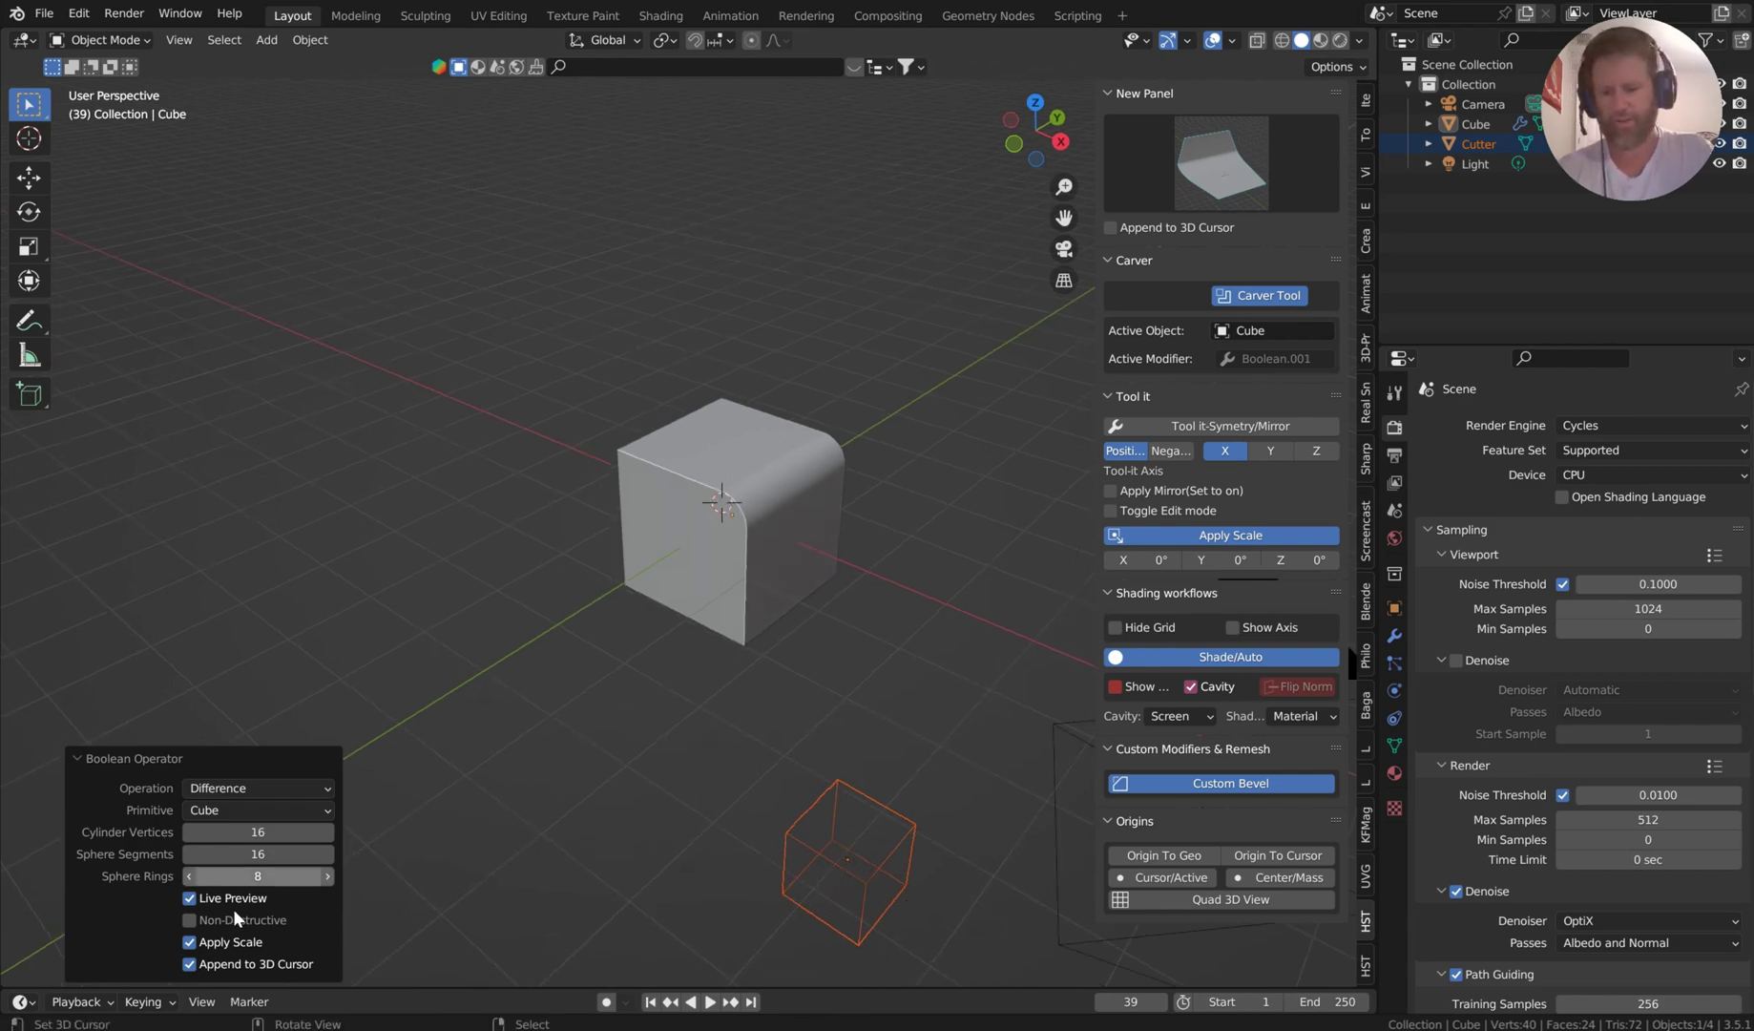
pyautogui.click(186, 966)
pyautogui.click(186, 965)
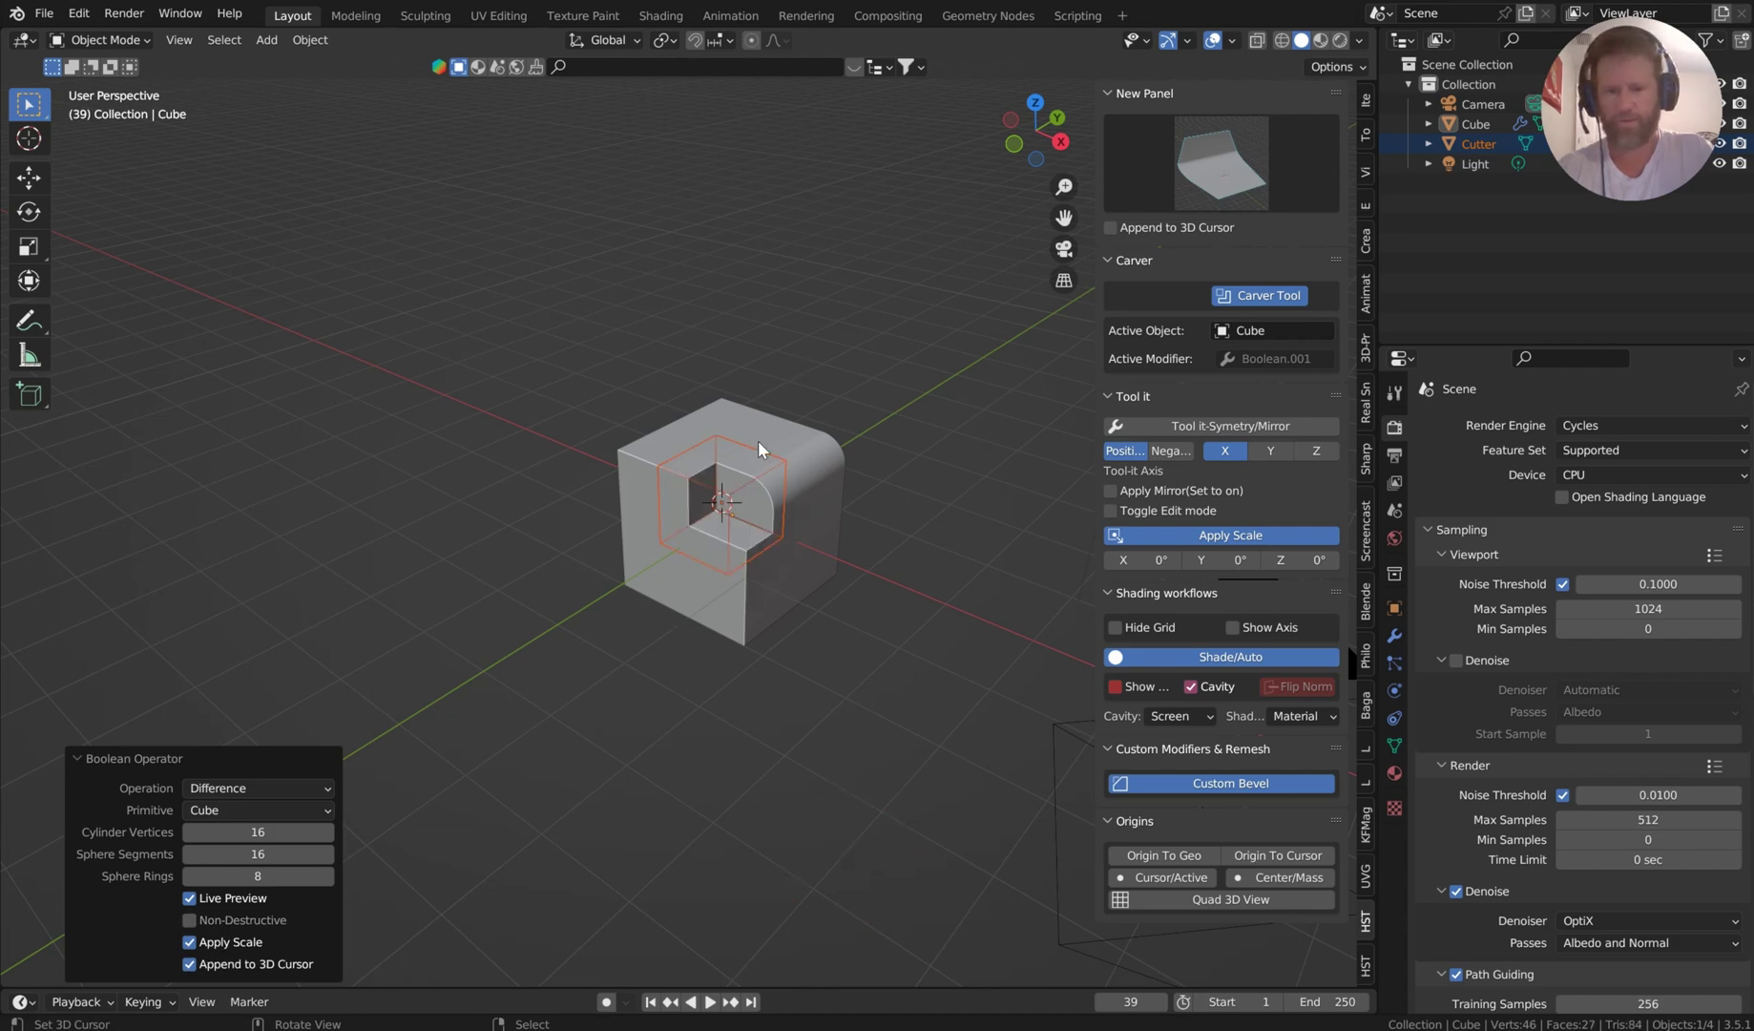
pyautogui.scroll(4, 811, 425)
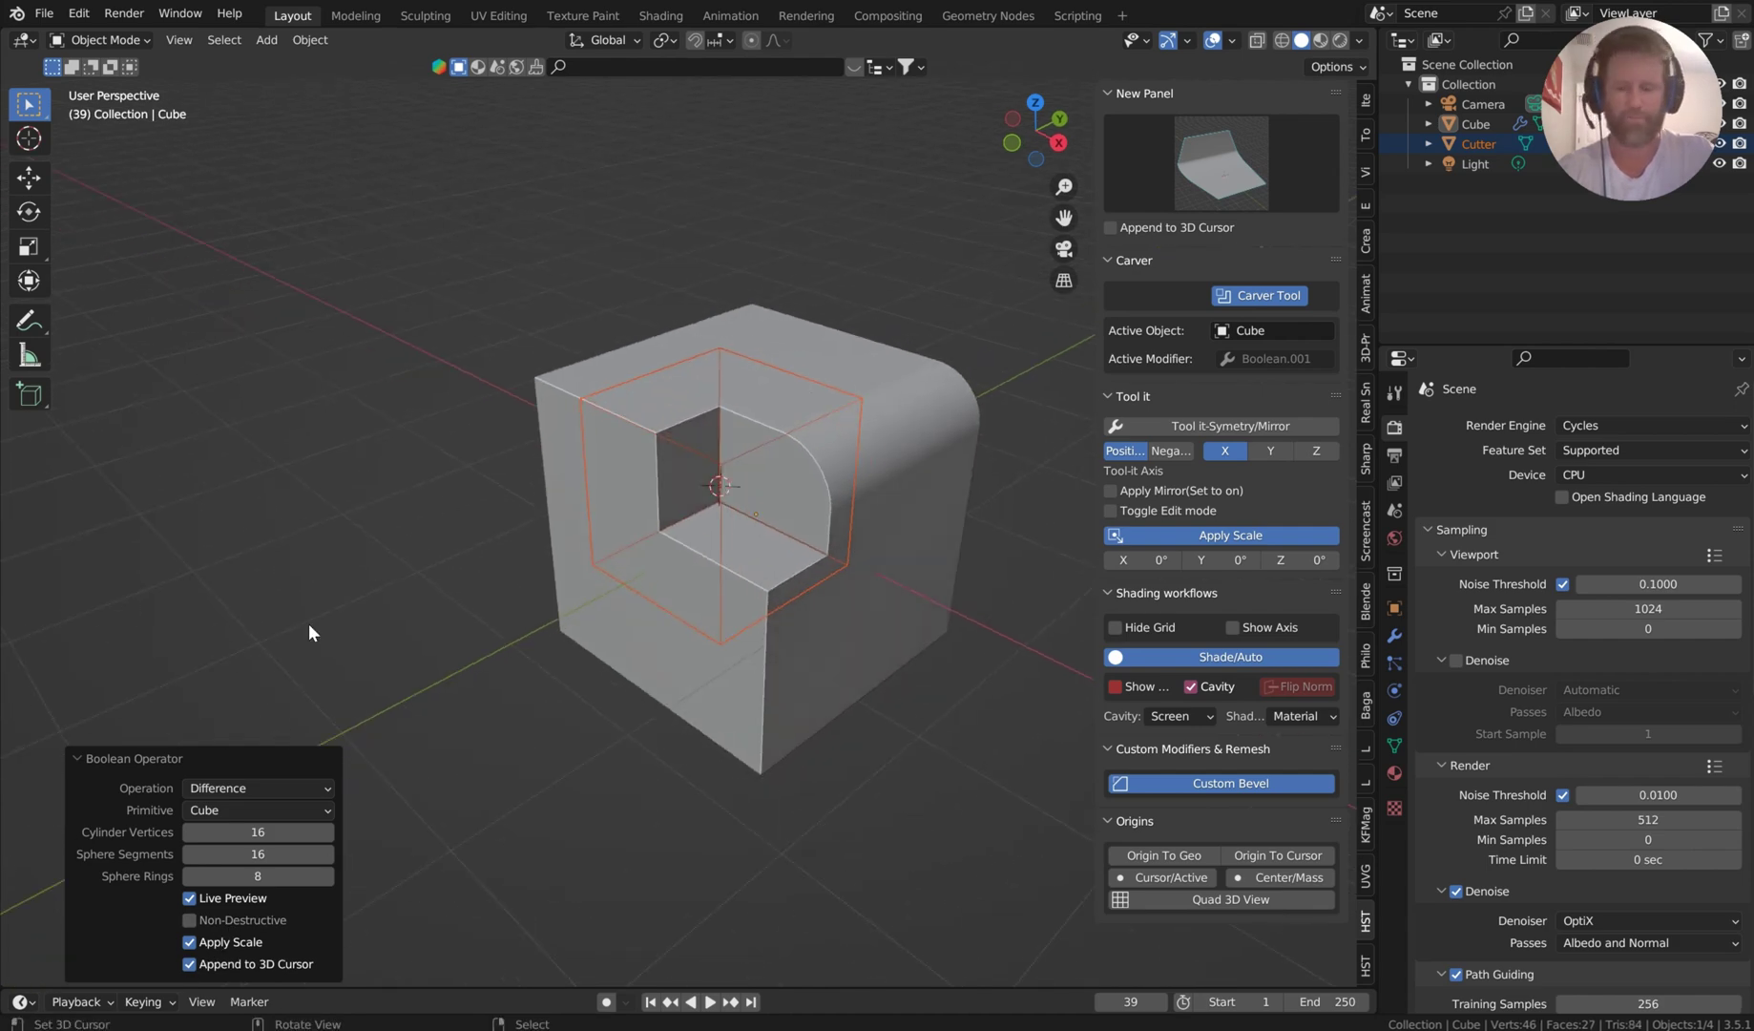
# Step: Switch the boolean cutter's primitive to Sphere with 93 sphere segments and 25 sphere rings
pyautogui.click(243, 806)
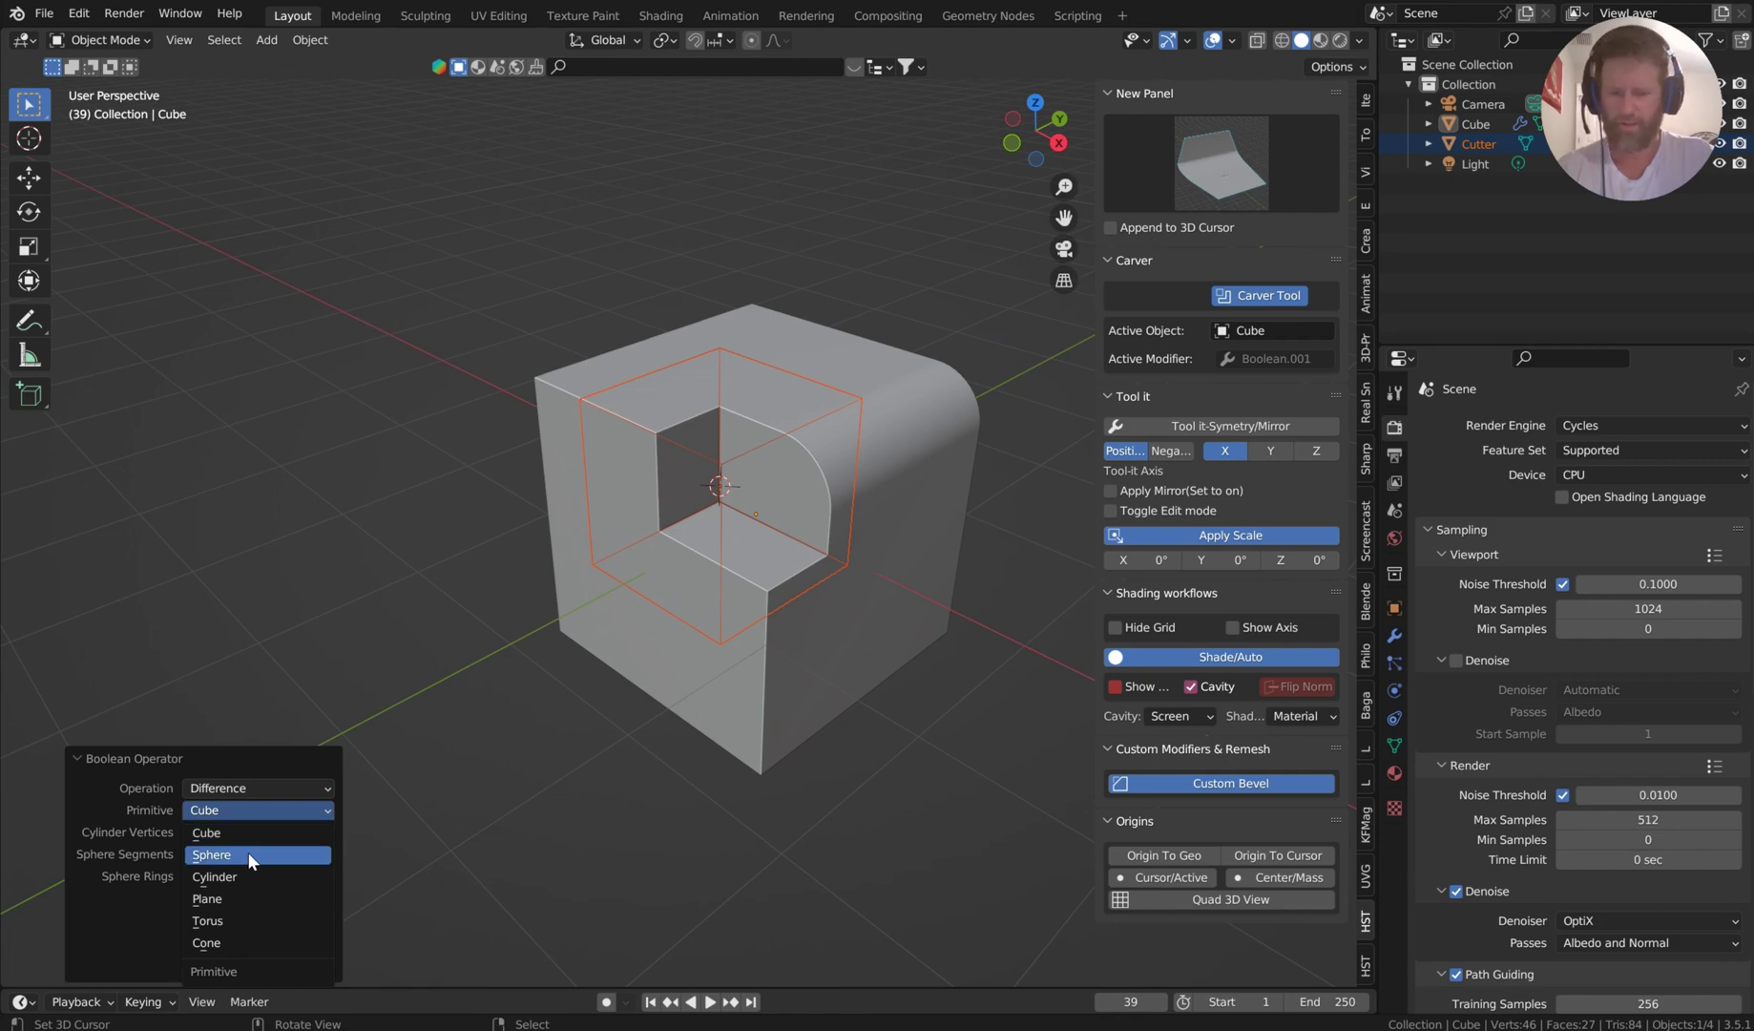
pyautogui.click(246, 852)
pyautogui.moveTo(324, 854)
pyautogui.mouseDown()
pyautogui.moveTo(439, 854)
pyautogui.moveTo(336, 871)
pyautogui.mouseUp()
pyautogui.moveTo(694, 515); pyautogui.dragTo(704, 411, button='middle')
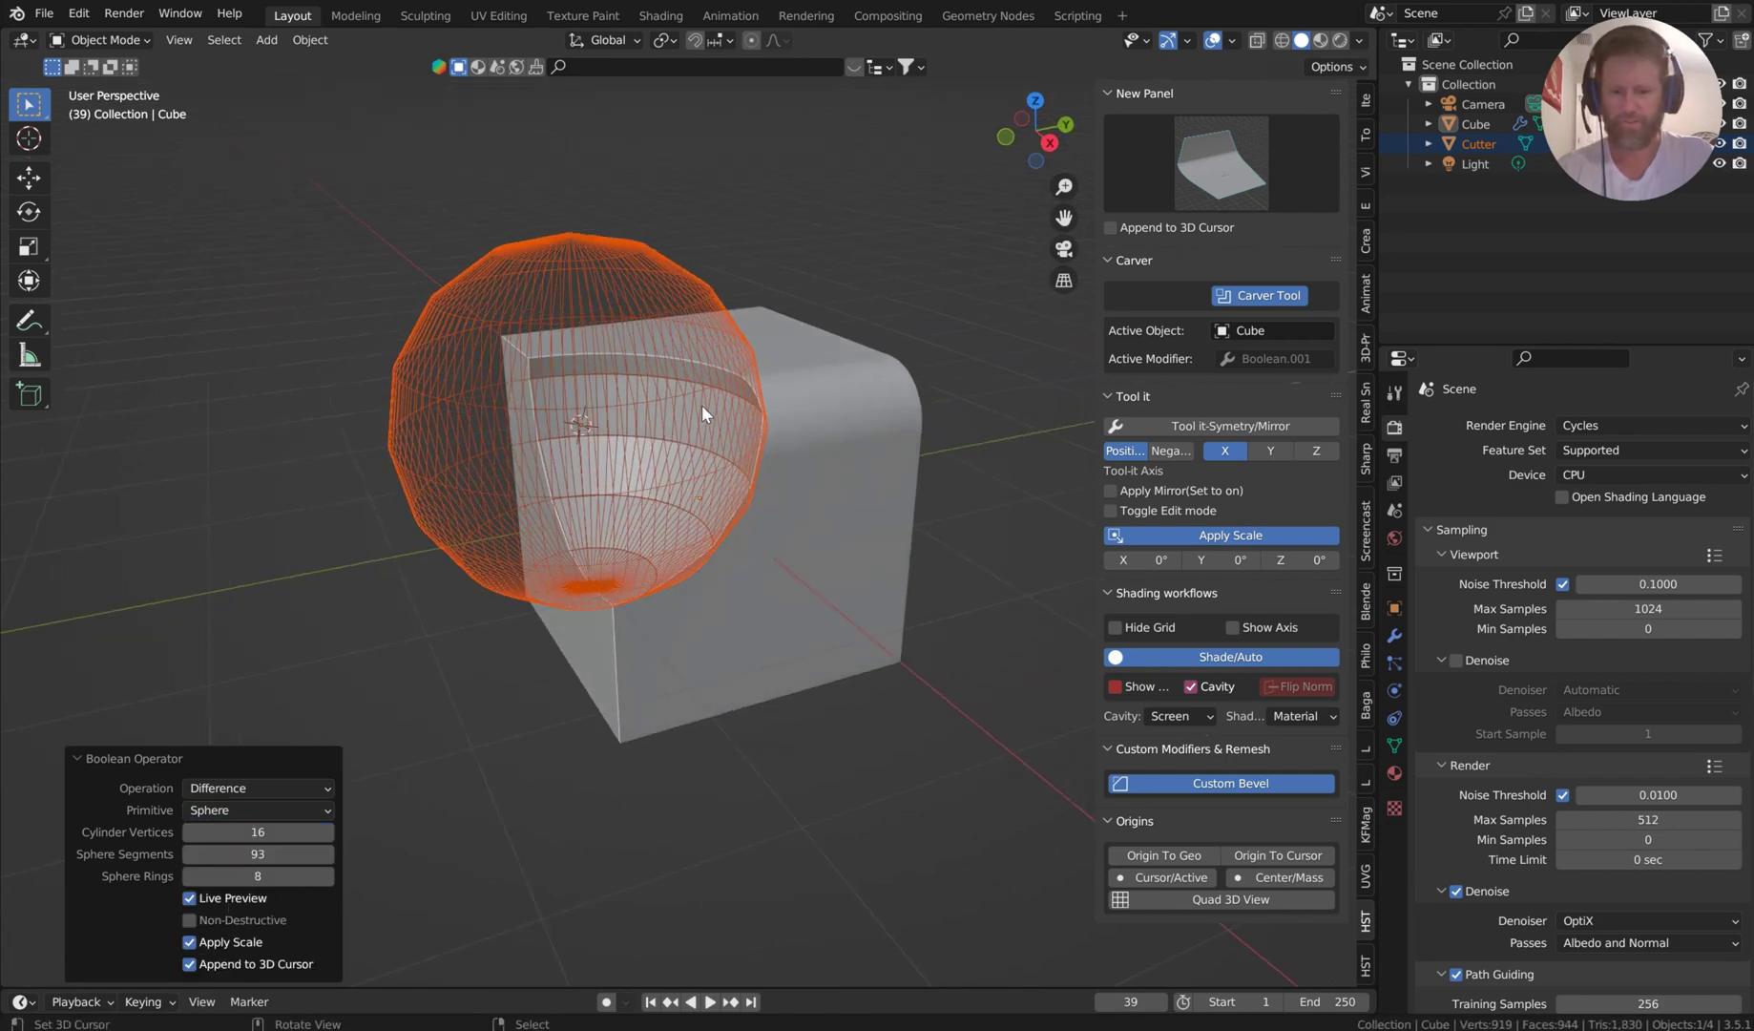
pyautogui.scroll(4, 705, 412)
pyautogui.moveTo(243, 876); pyautogui.dragTo(334, 875)
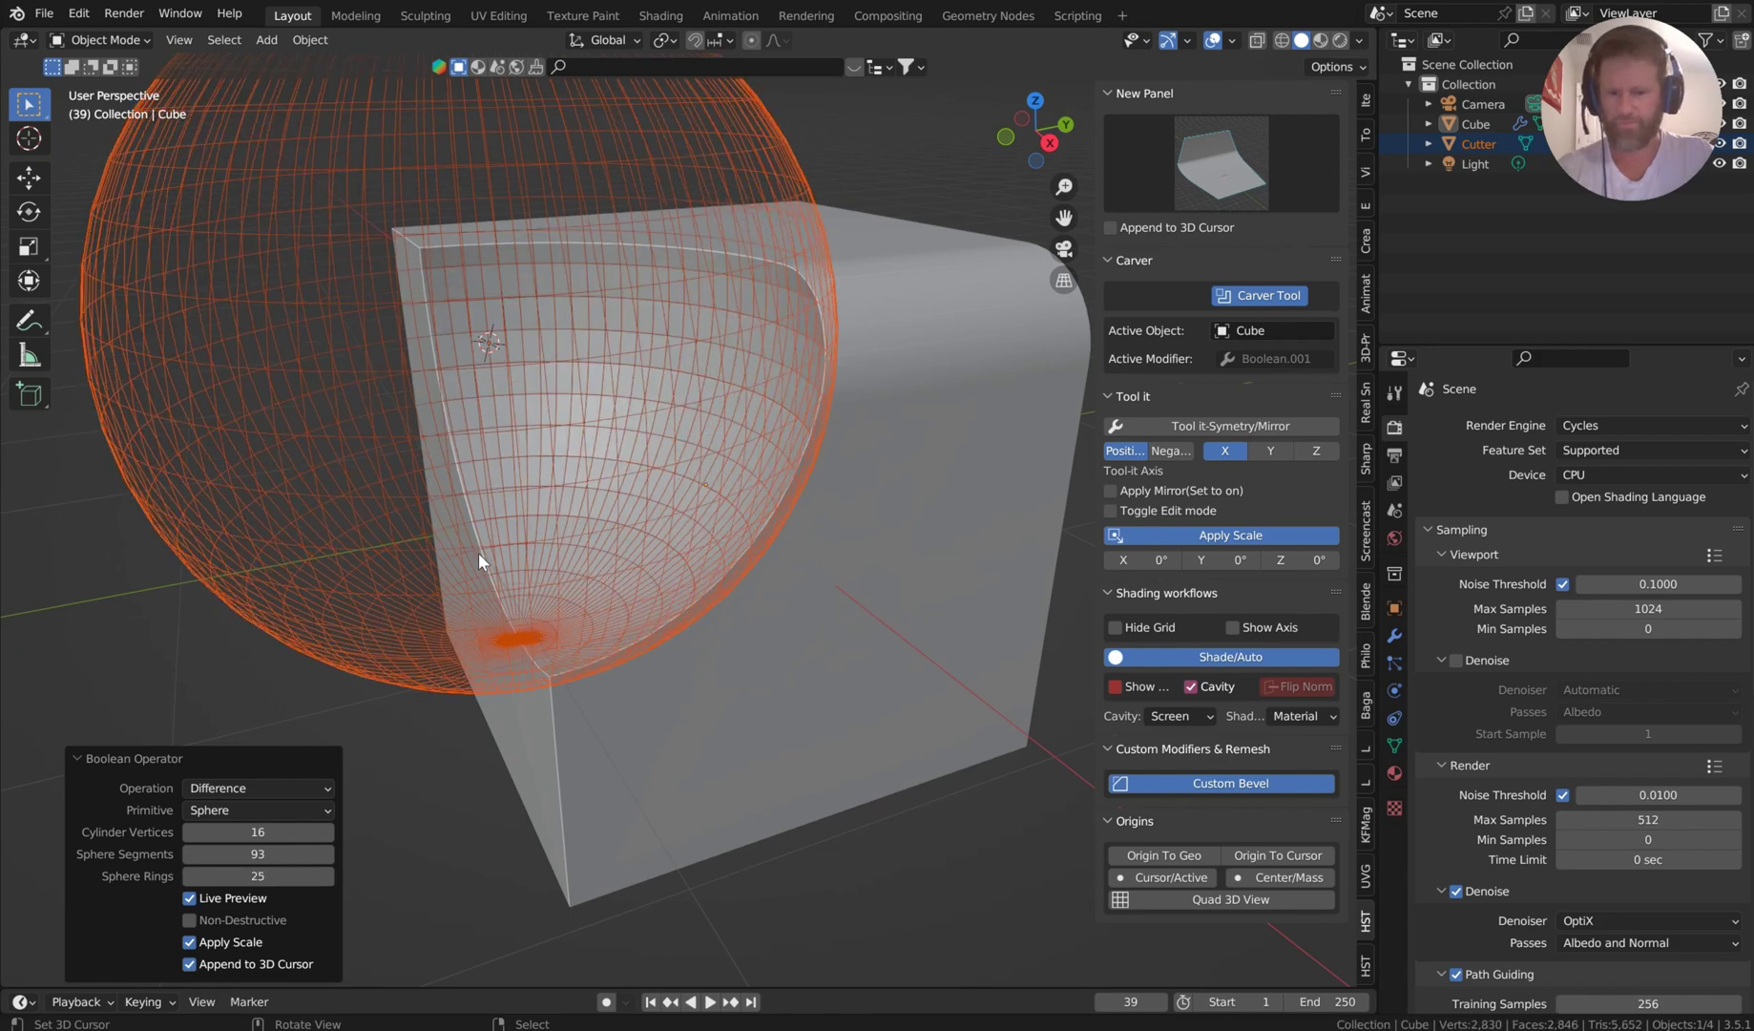
# Step: Change the boolean cutter's primitive to Cylinder and set its cylinder vertices to 131
pyautogui.click(255, 808)
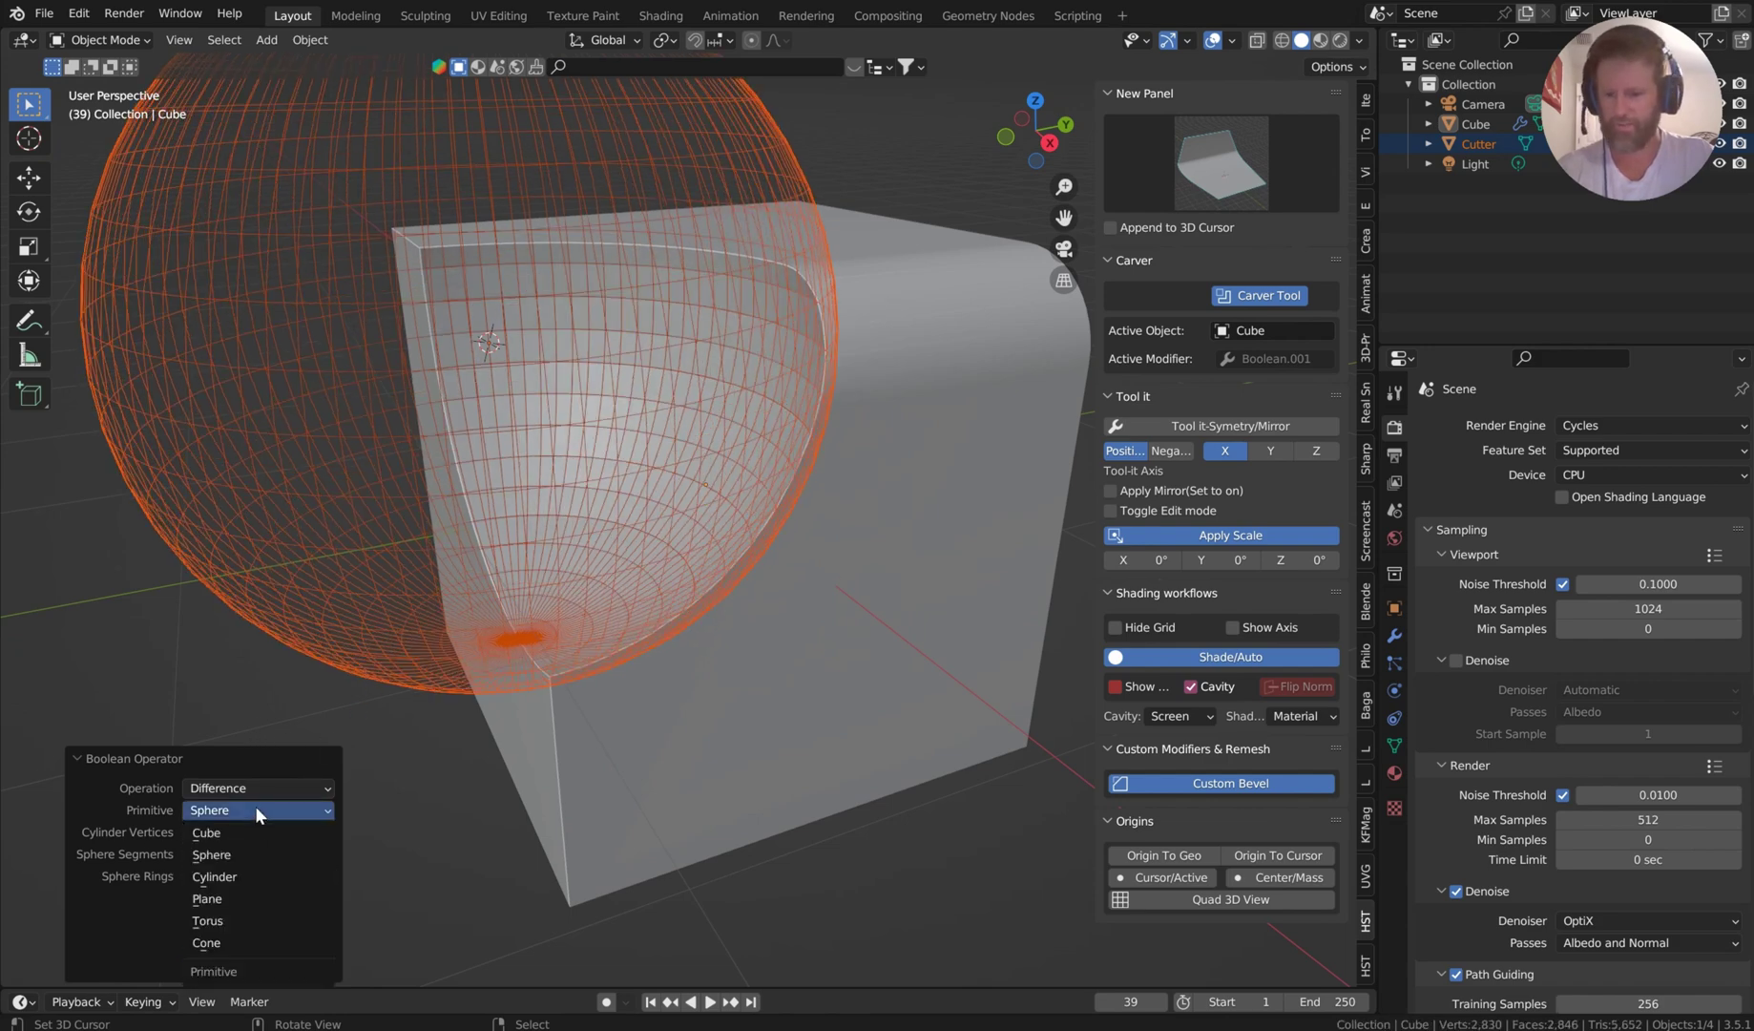
pyautogui.click(245, 873)
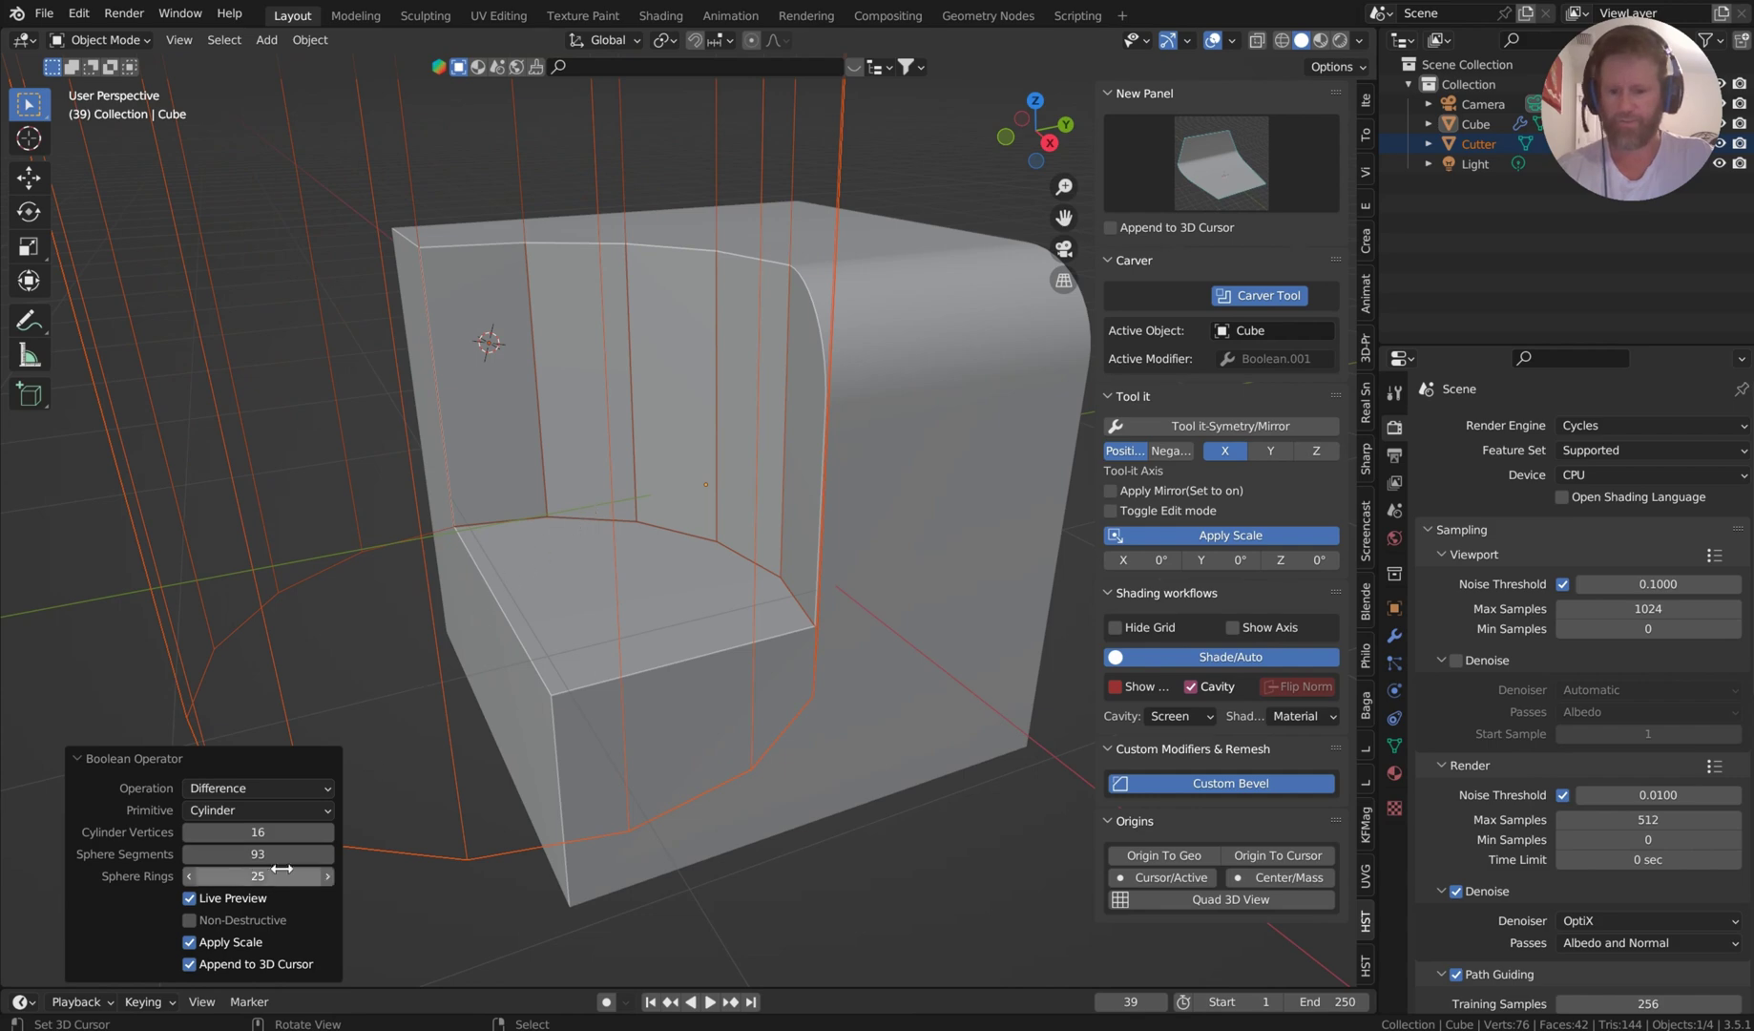
pyautogui.moveTo(247, 832); pyautogui.dragTo(257, 831)
pyautogui.moveTo(711, 573); pyautogui.dragTo(854, 592)
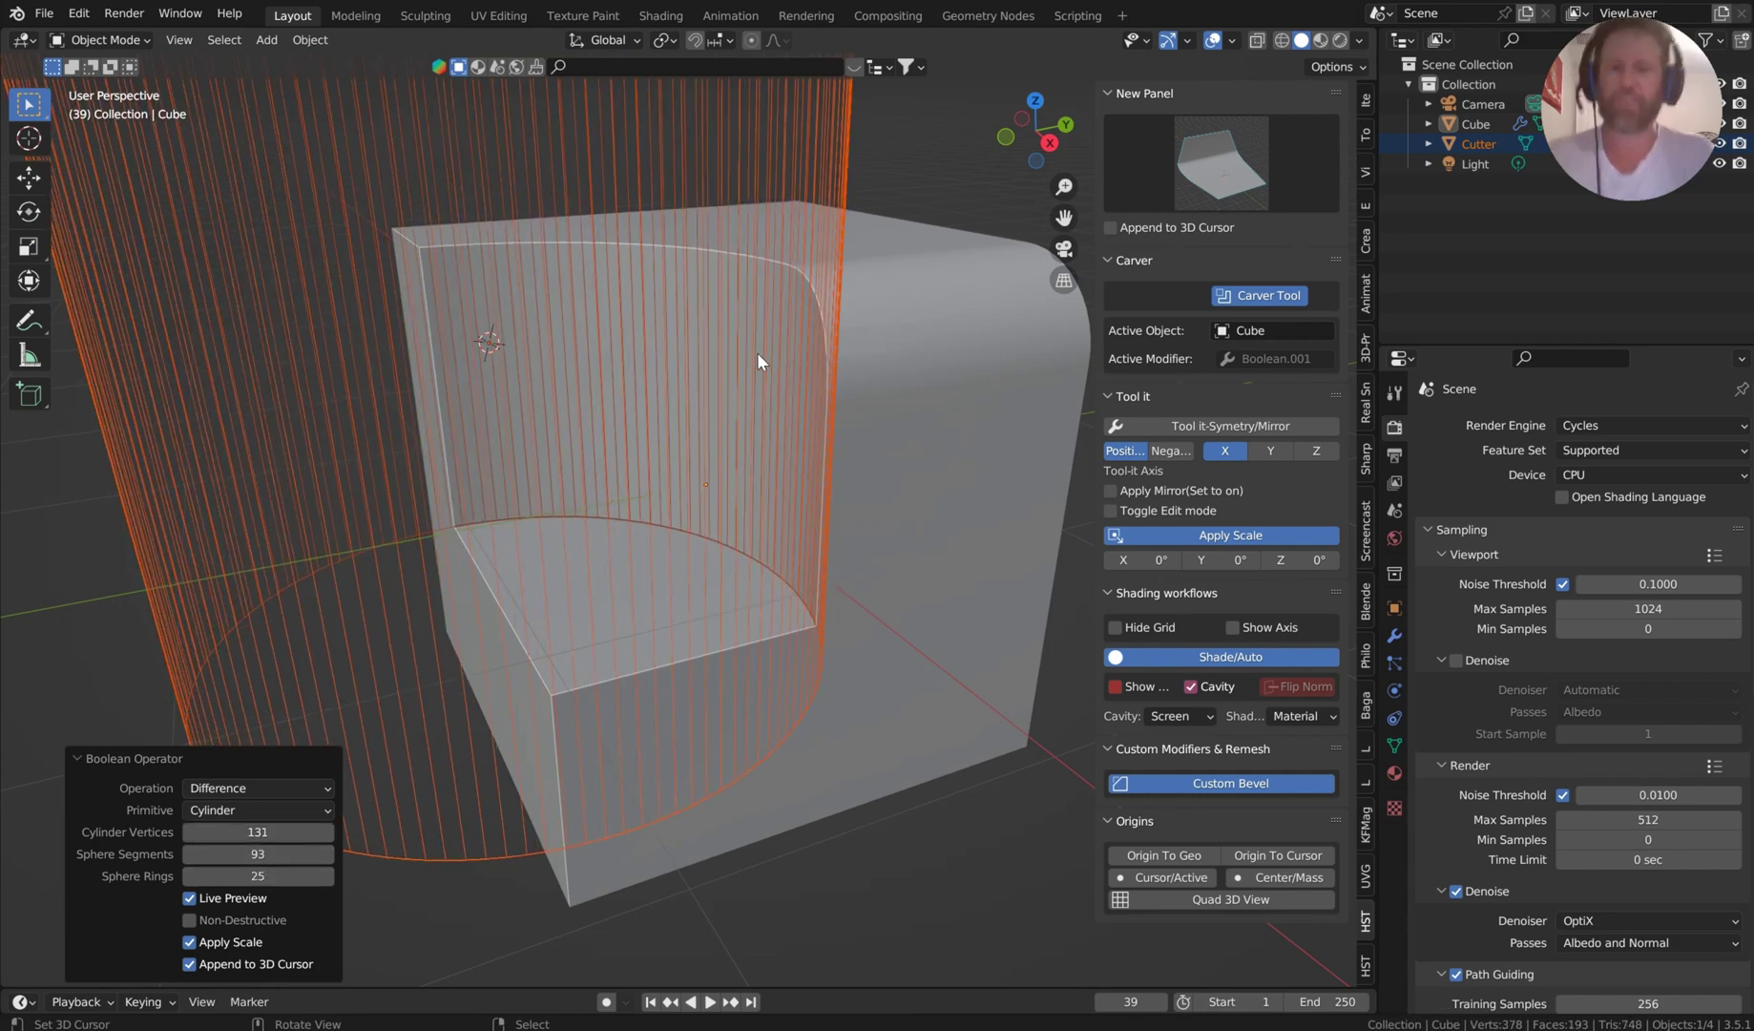
# Step: Place the 3D cursor at the far end of the cube's rounded edge and reapply Append to 3D Cursor to move the cylinder cutter there
pyautogui.moveTo(757, 349); pyautogui.dragTo(676, 356, button='middle')
pyautogui.moveTo(546, 444); pyautogui.dragTo(710, 347, button='middle')
pyautogui.click(883, 394)
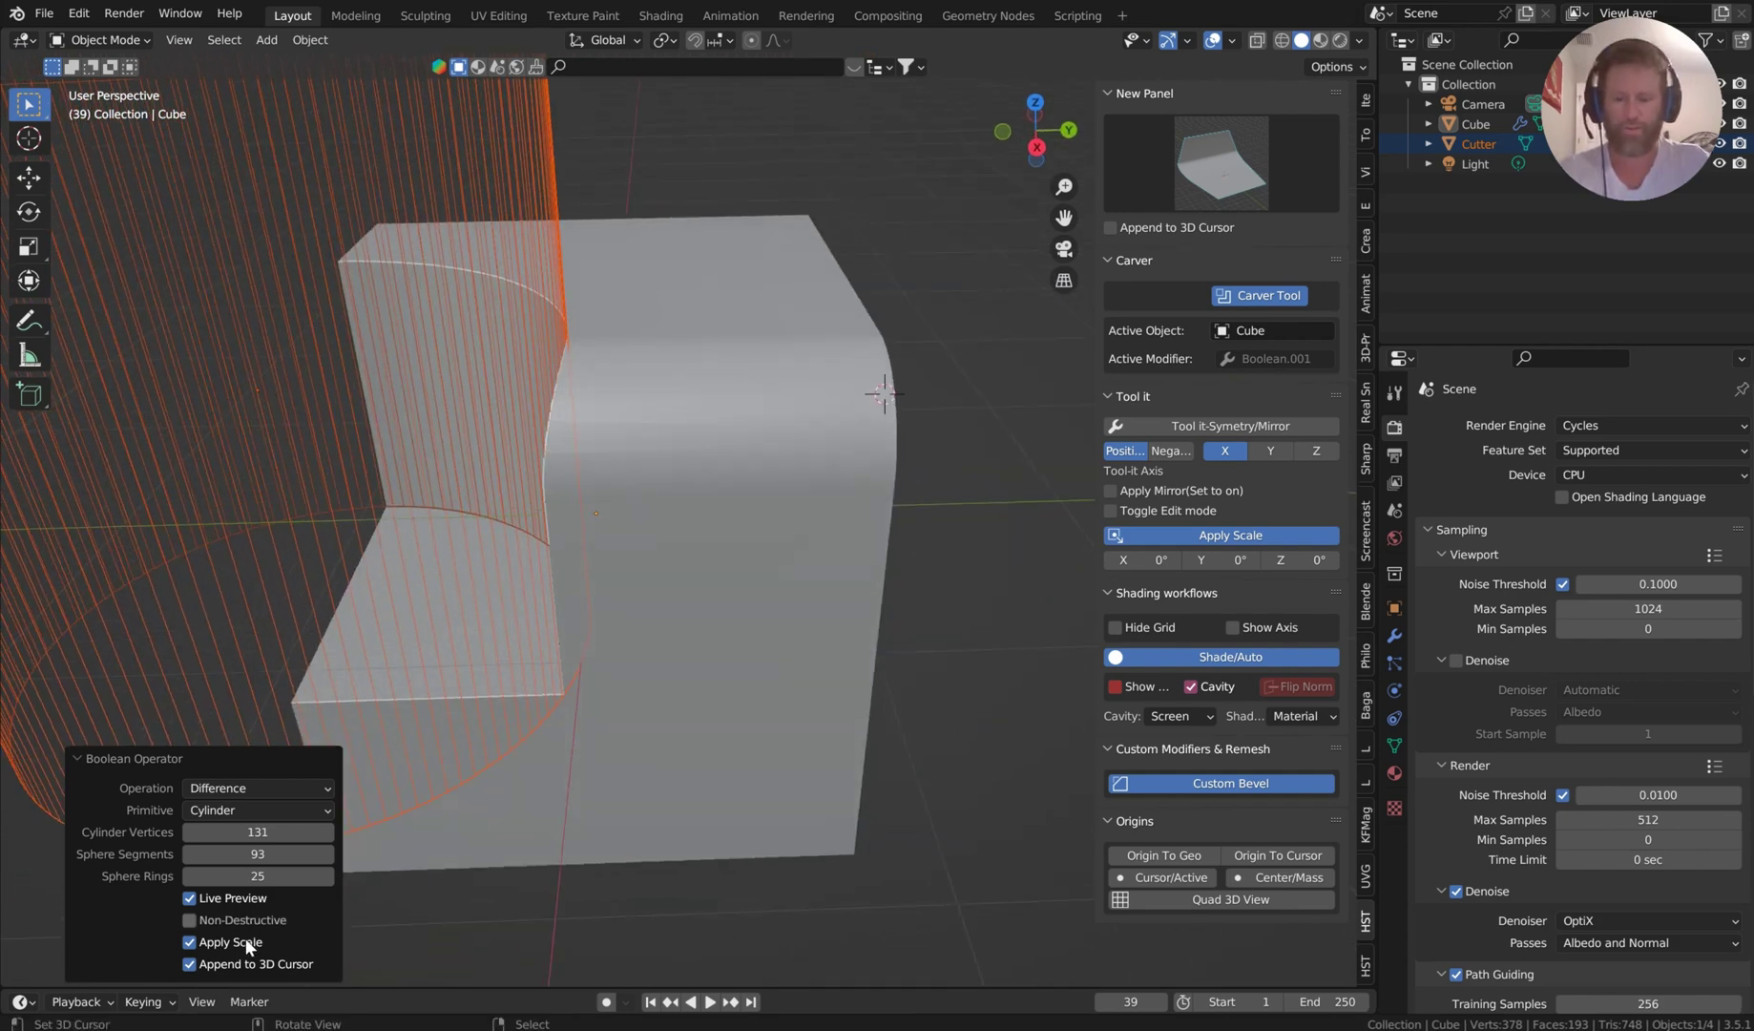
pyautogui.click(188, 965)
pyautogui.click(188, 966)
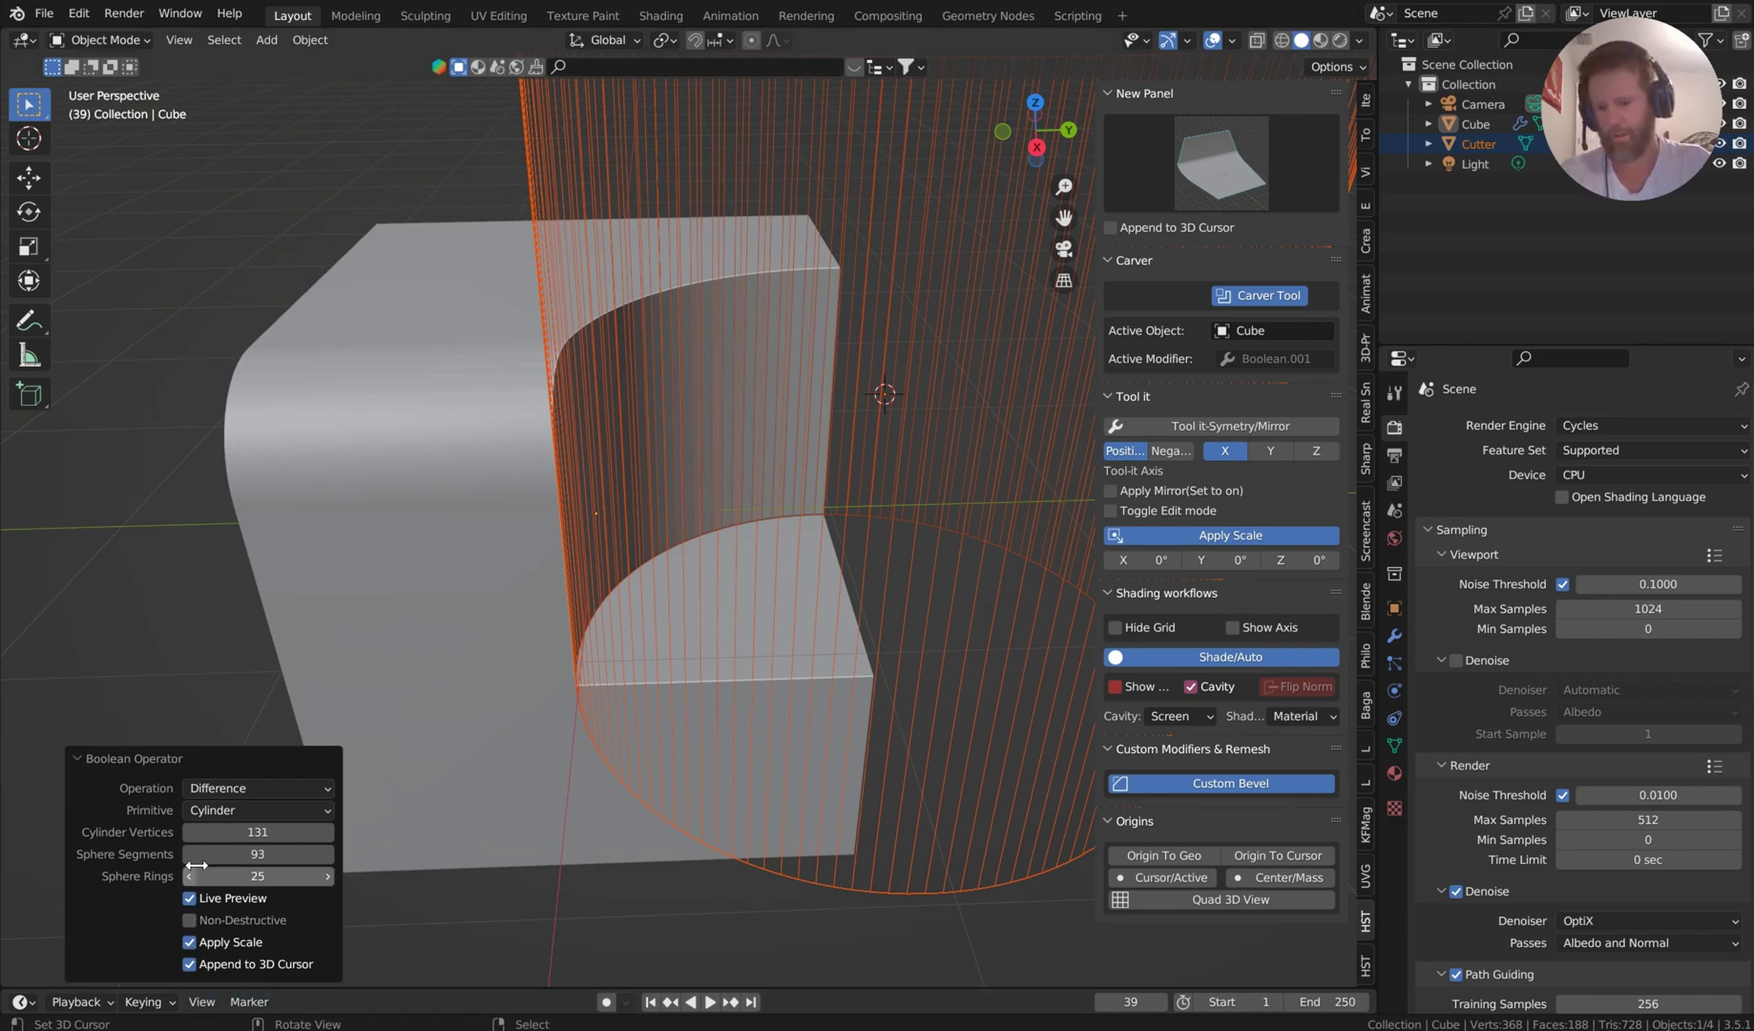
# Step: Change the cutter's primitive to Cone with 154 cylinder vertices, 117 sphere segments and 46 sphere rings
pyautogui.click(213, 811)
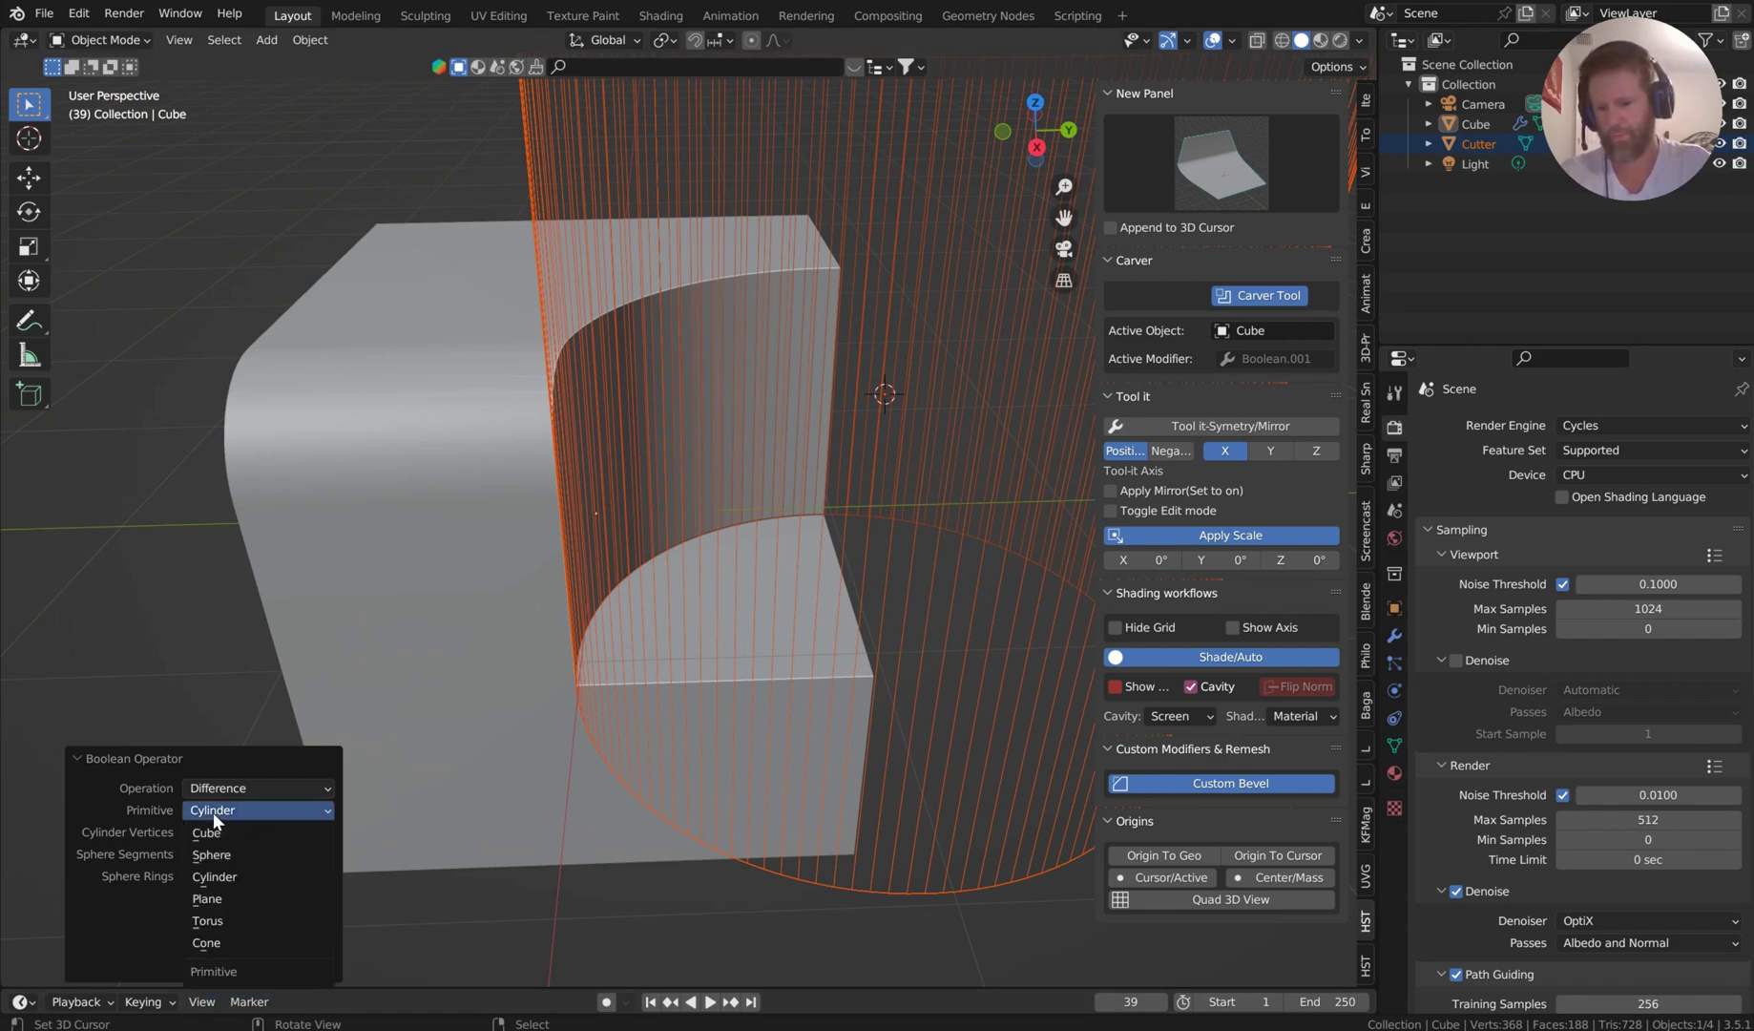
pyautogui.click(235, 943)
pyautogui.moveTo(818, 418); pyautogui.dragTo(761, 340, button='middle')
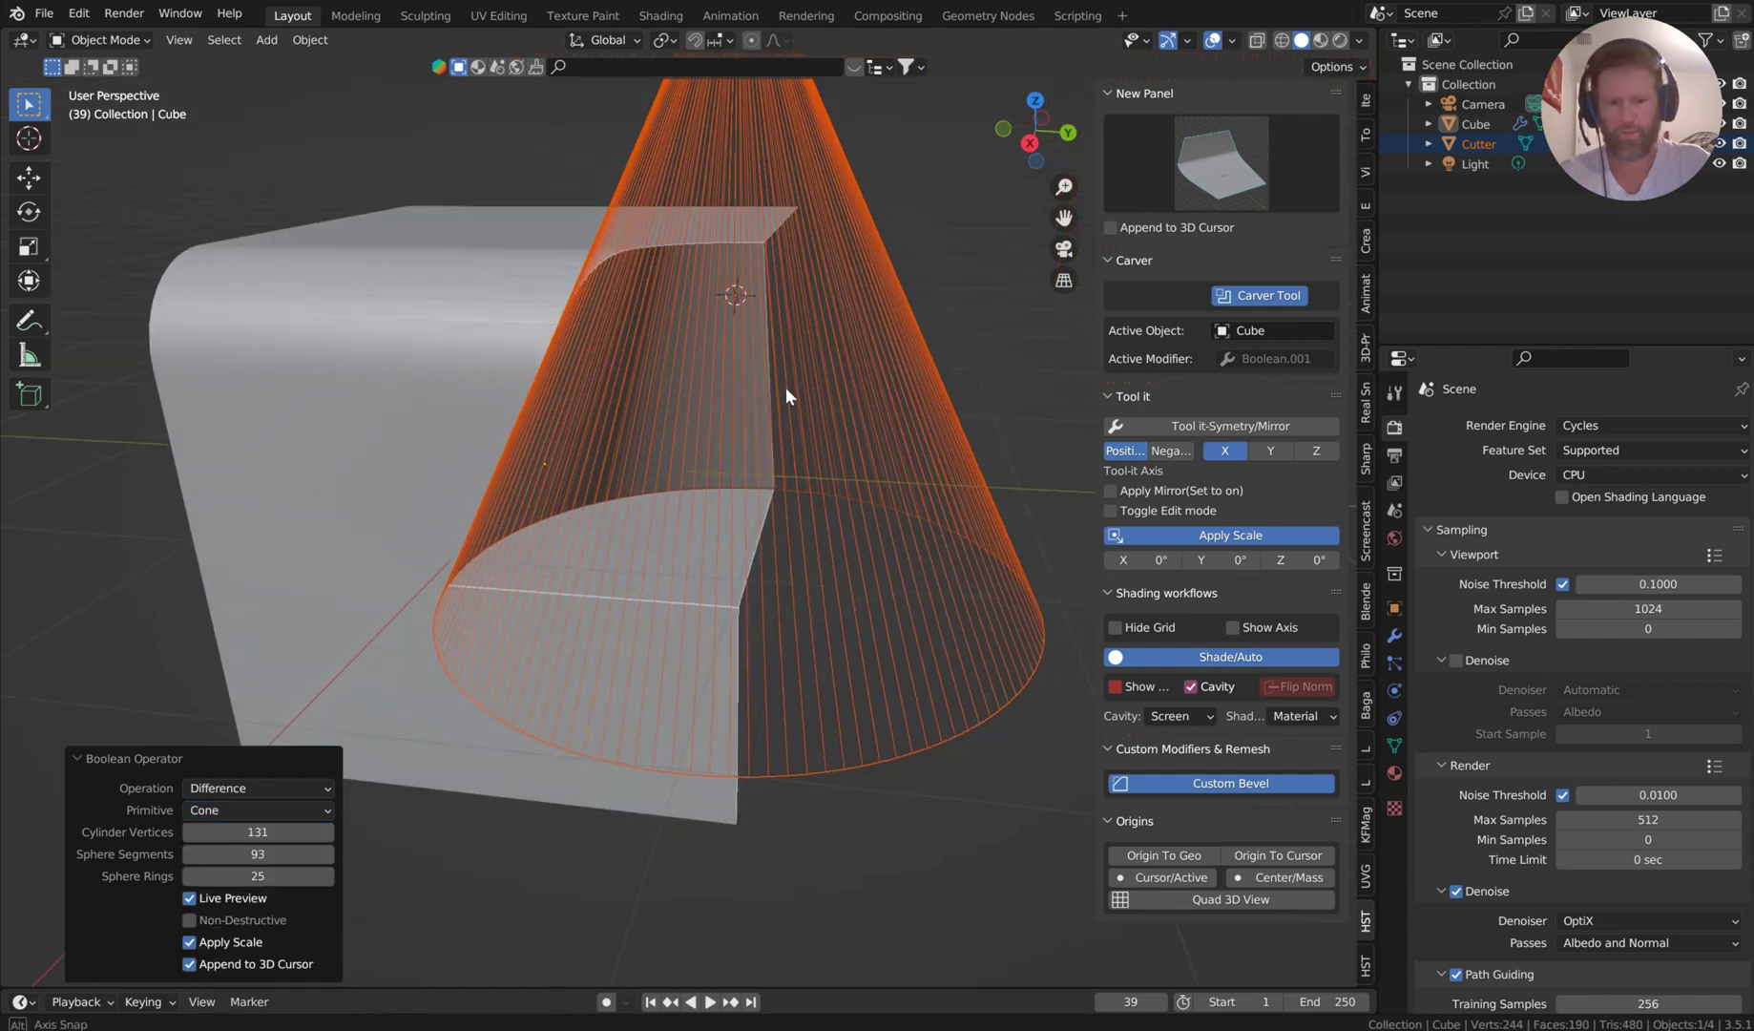
pyautogui.moveTo(256, 875); pyautogui.dragTo(315, 833)
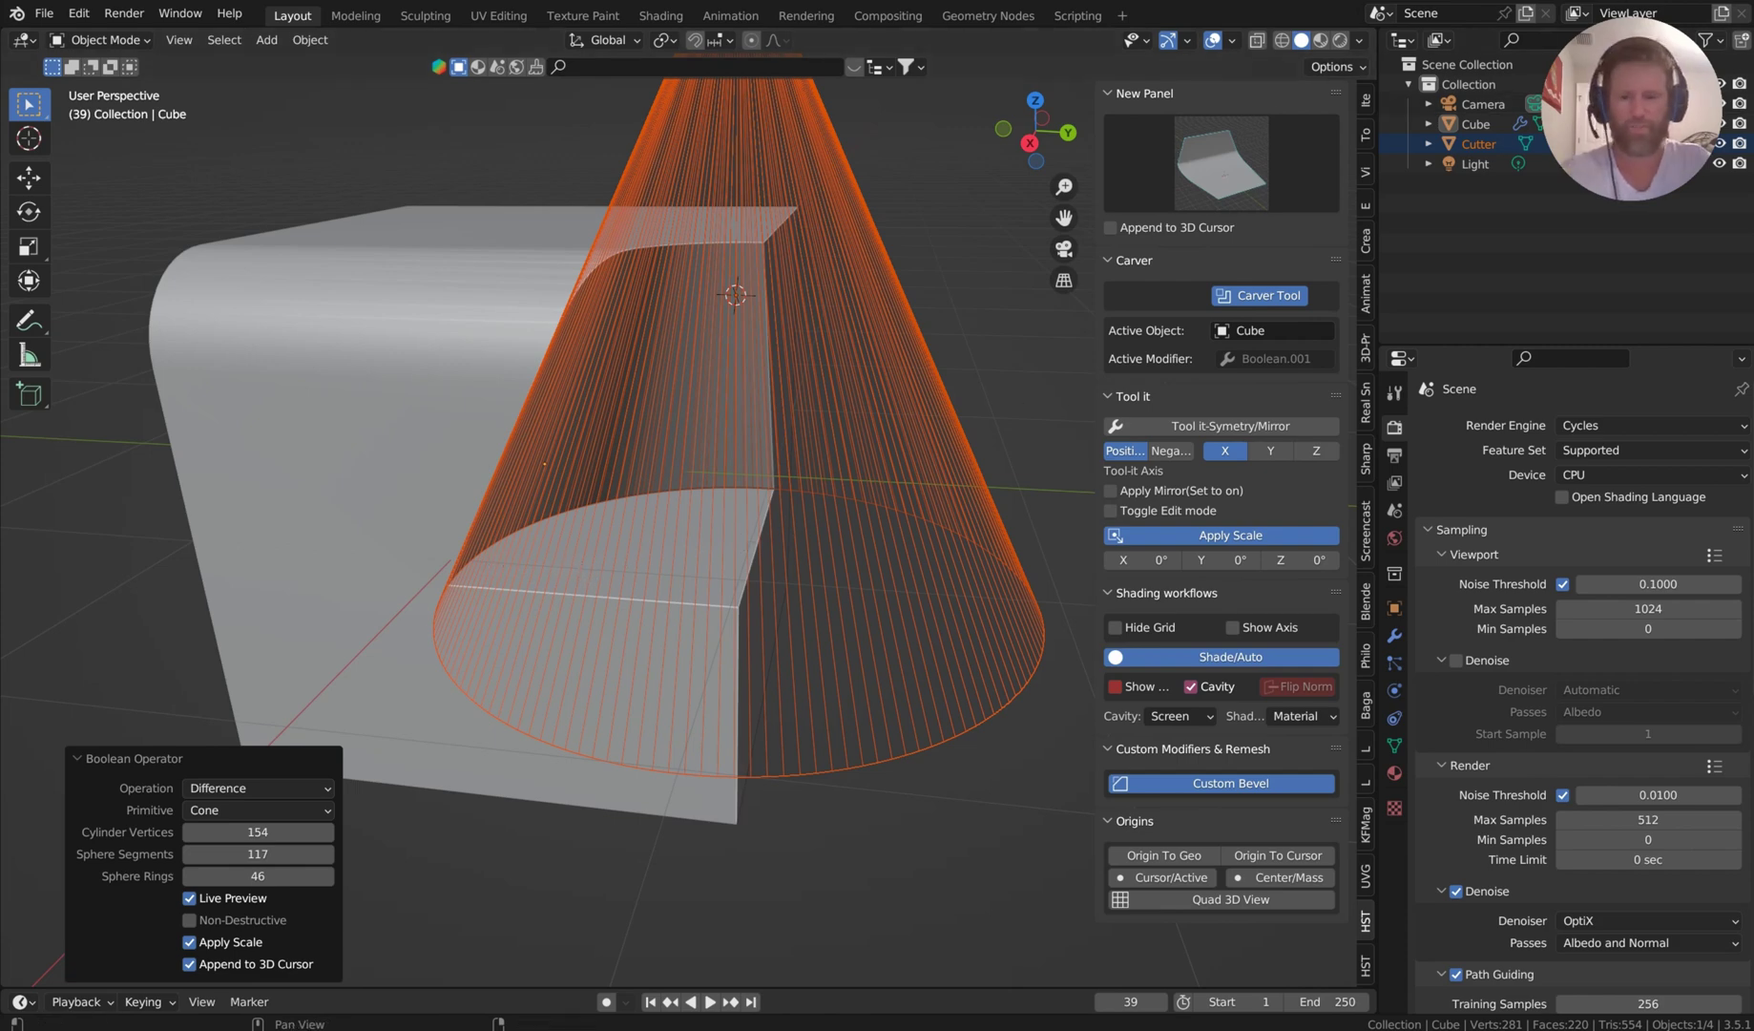
# Step: Try the Intersect and Union operations with the cone cutter, and return the operation to Difference
pyautogui.click(291, 785)
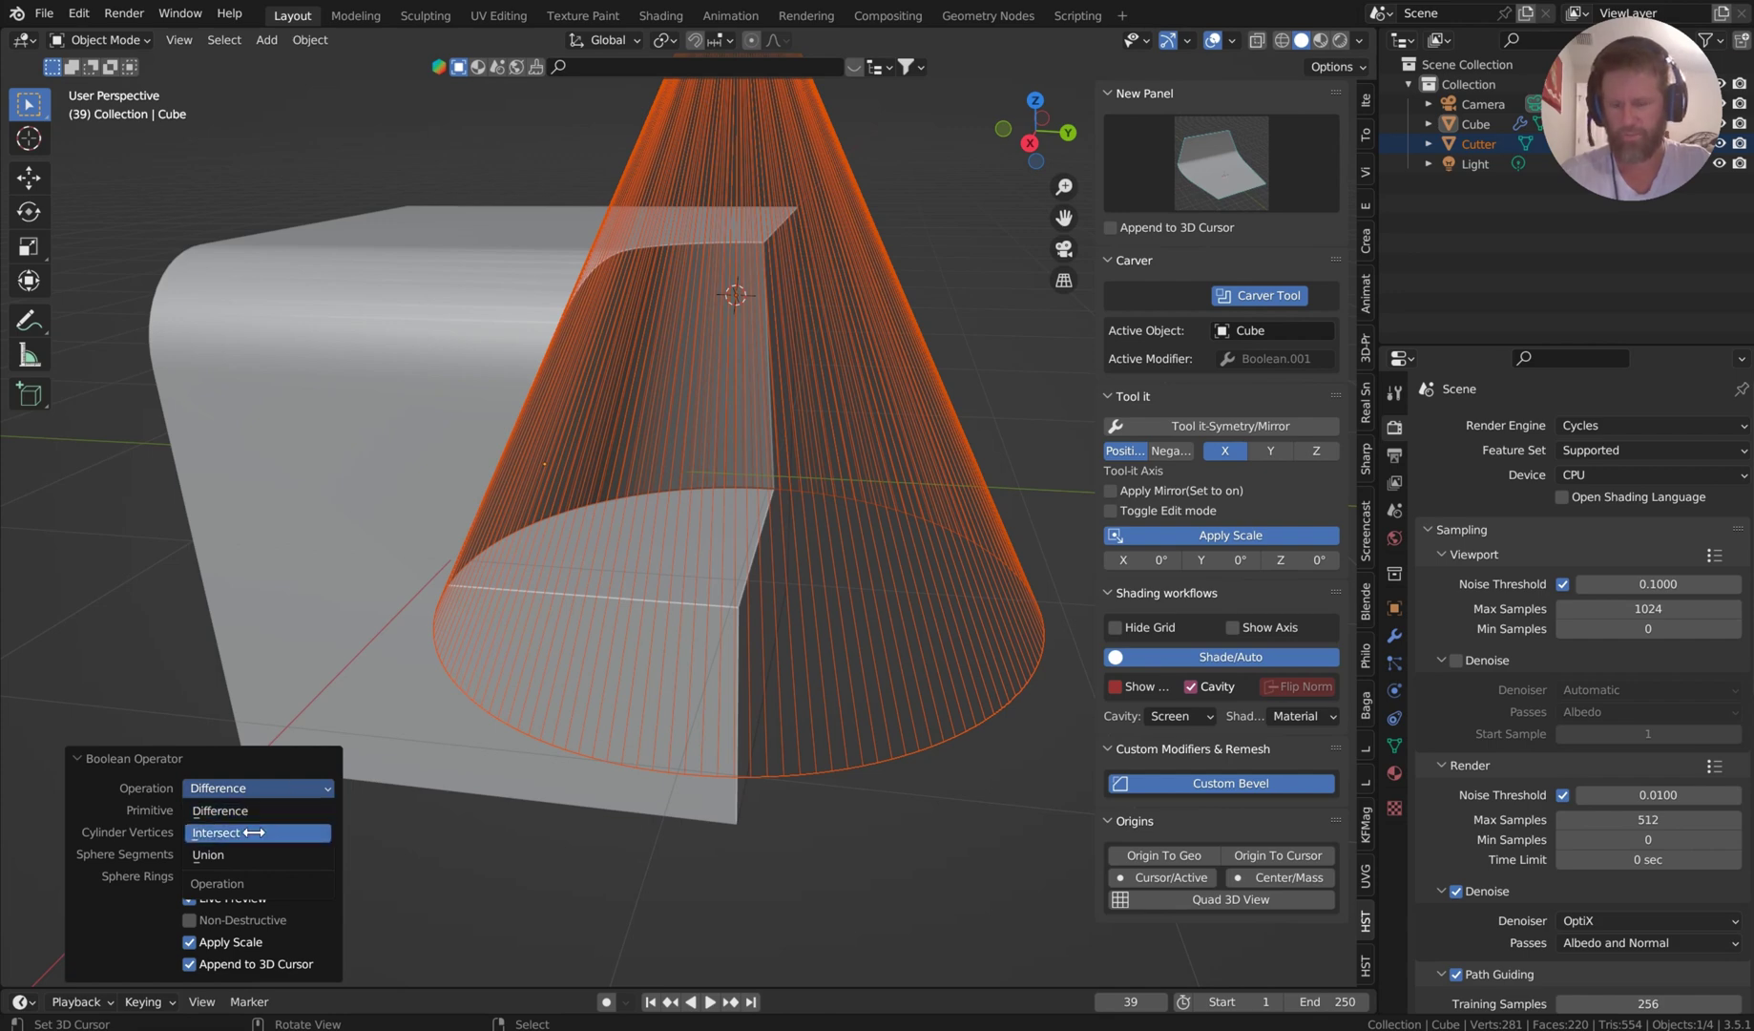
pyautogui.click(254, 832)
pyautogui.click(320, 784)
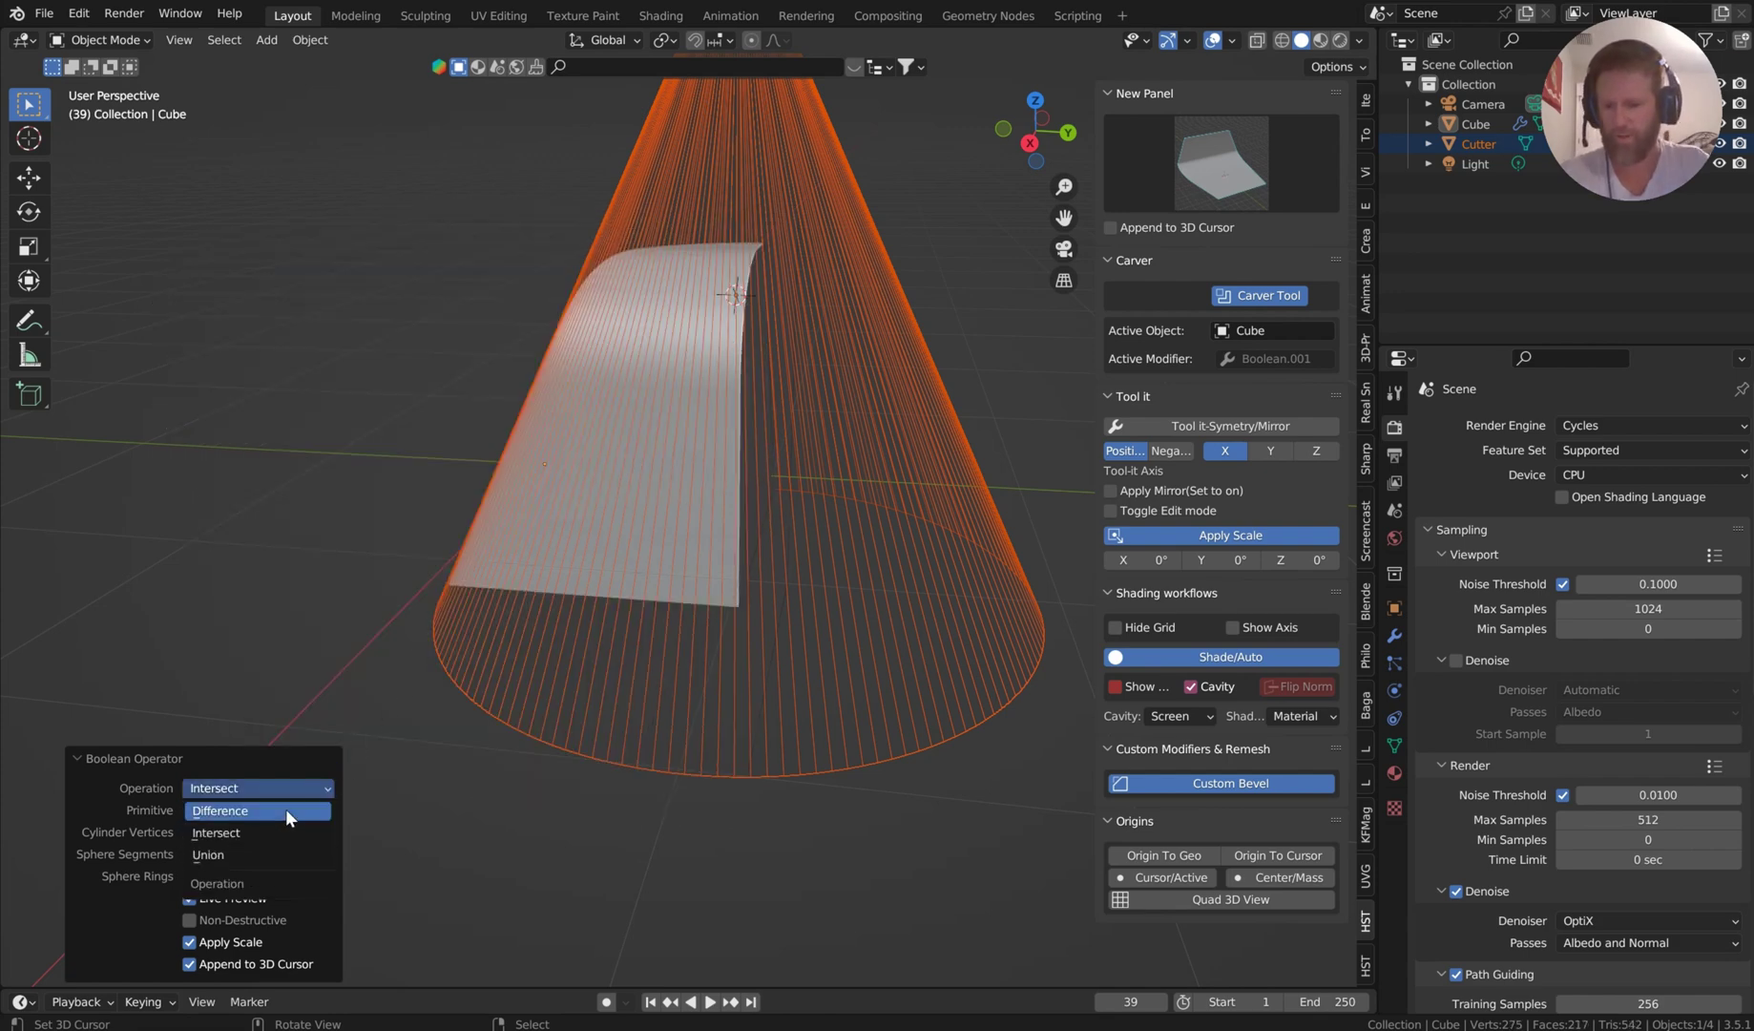
pyautogui.click(278, 854)
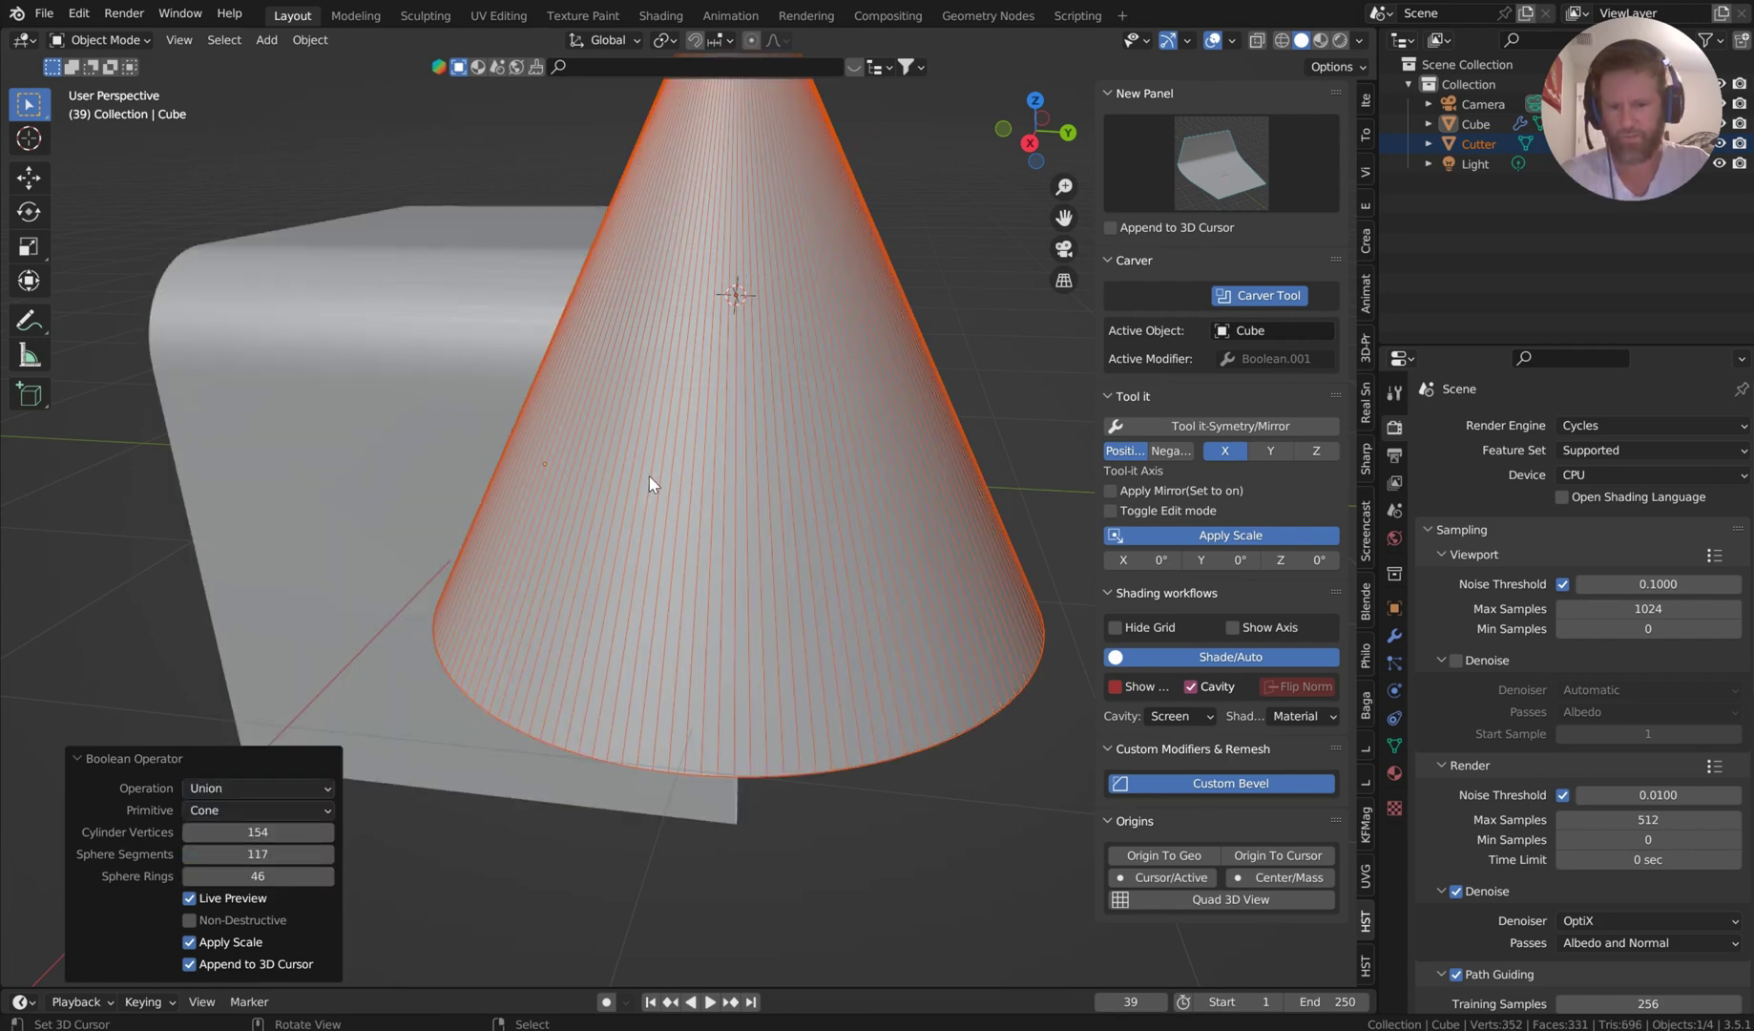
pyautogui.click(320, 790)
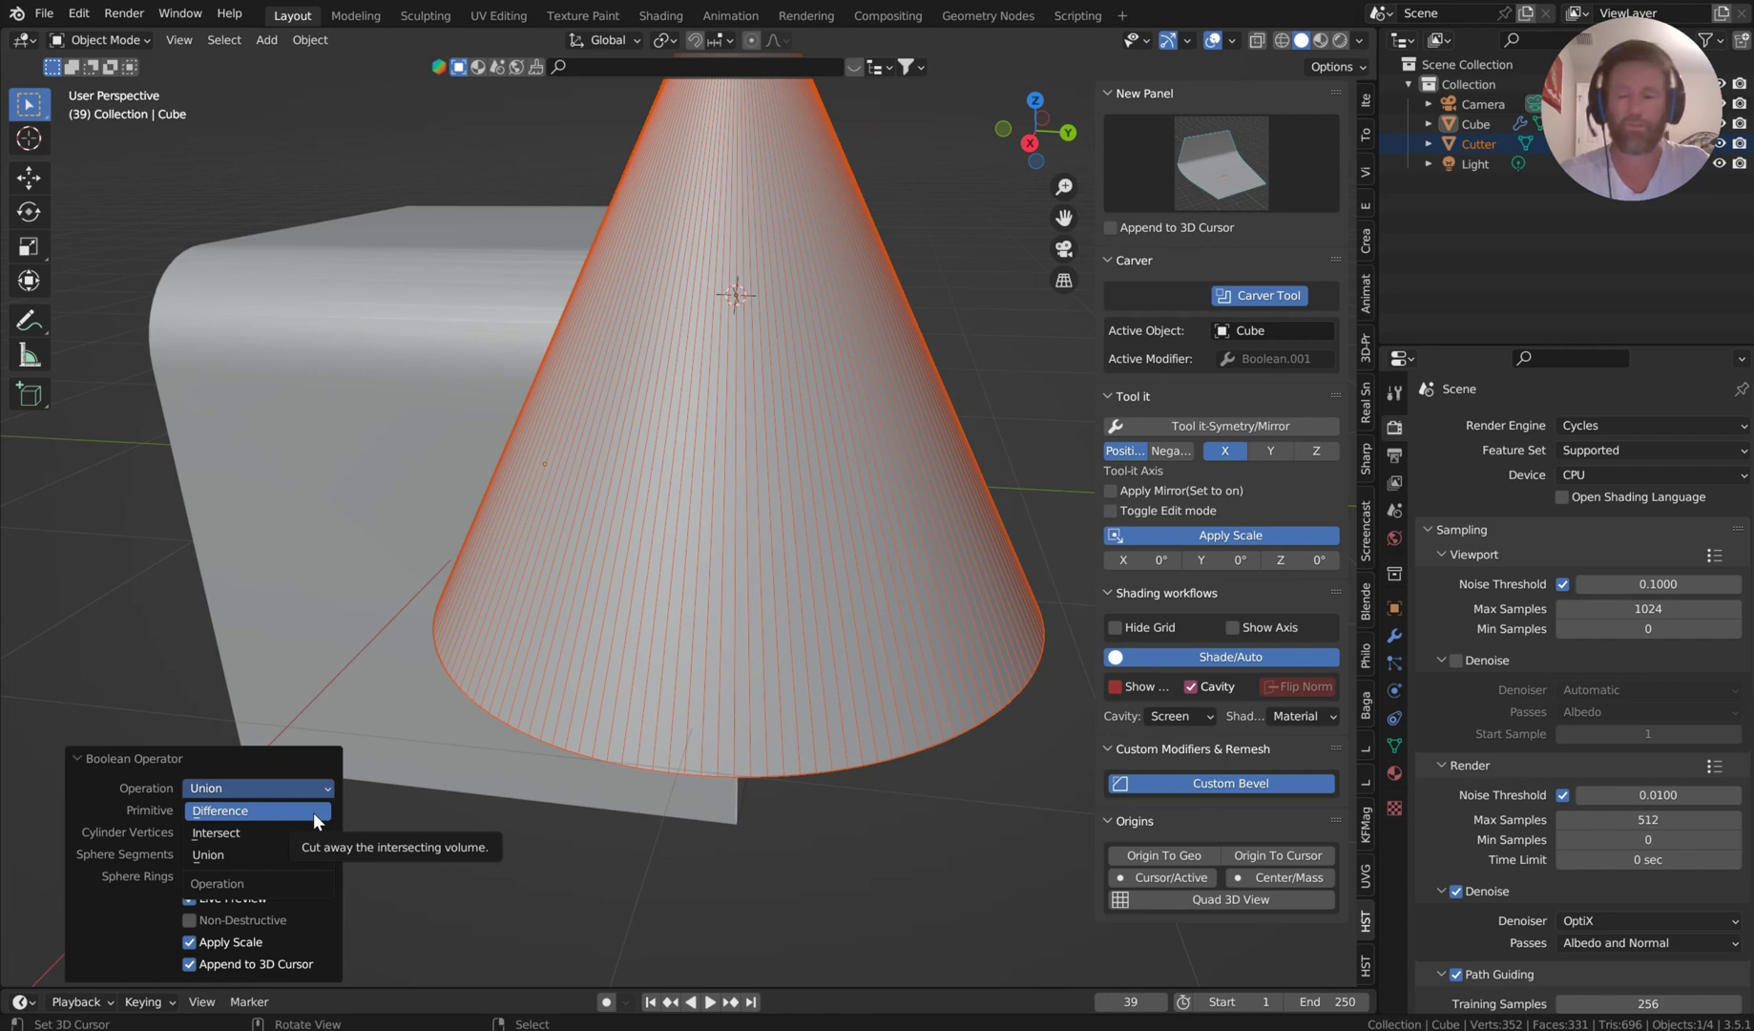
pyautogui.click(315, 810)
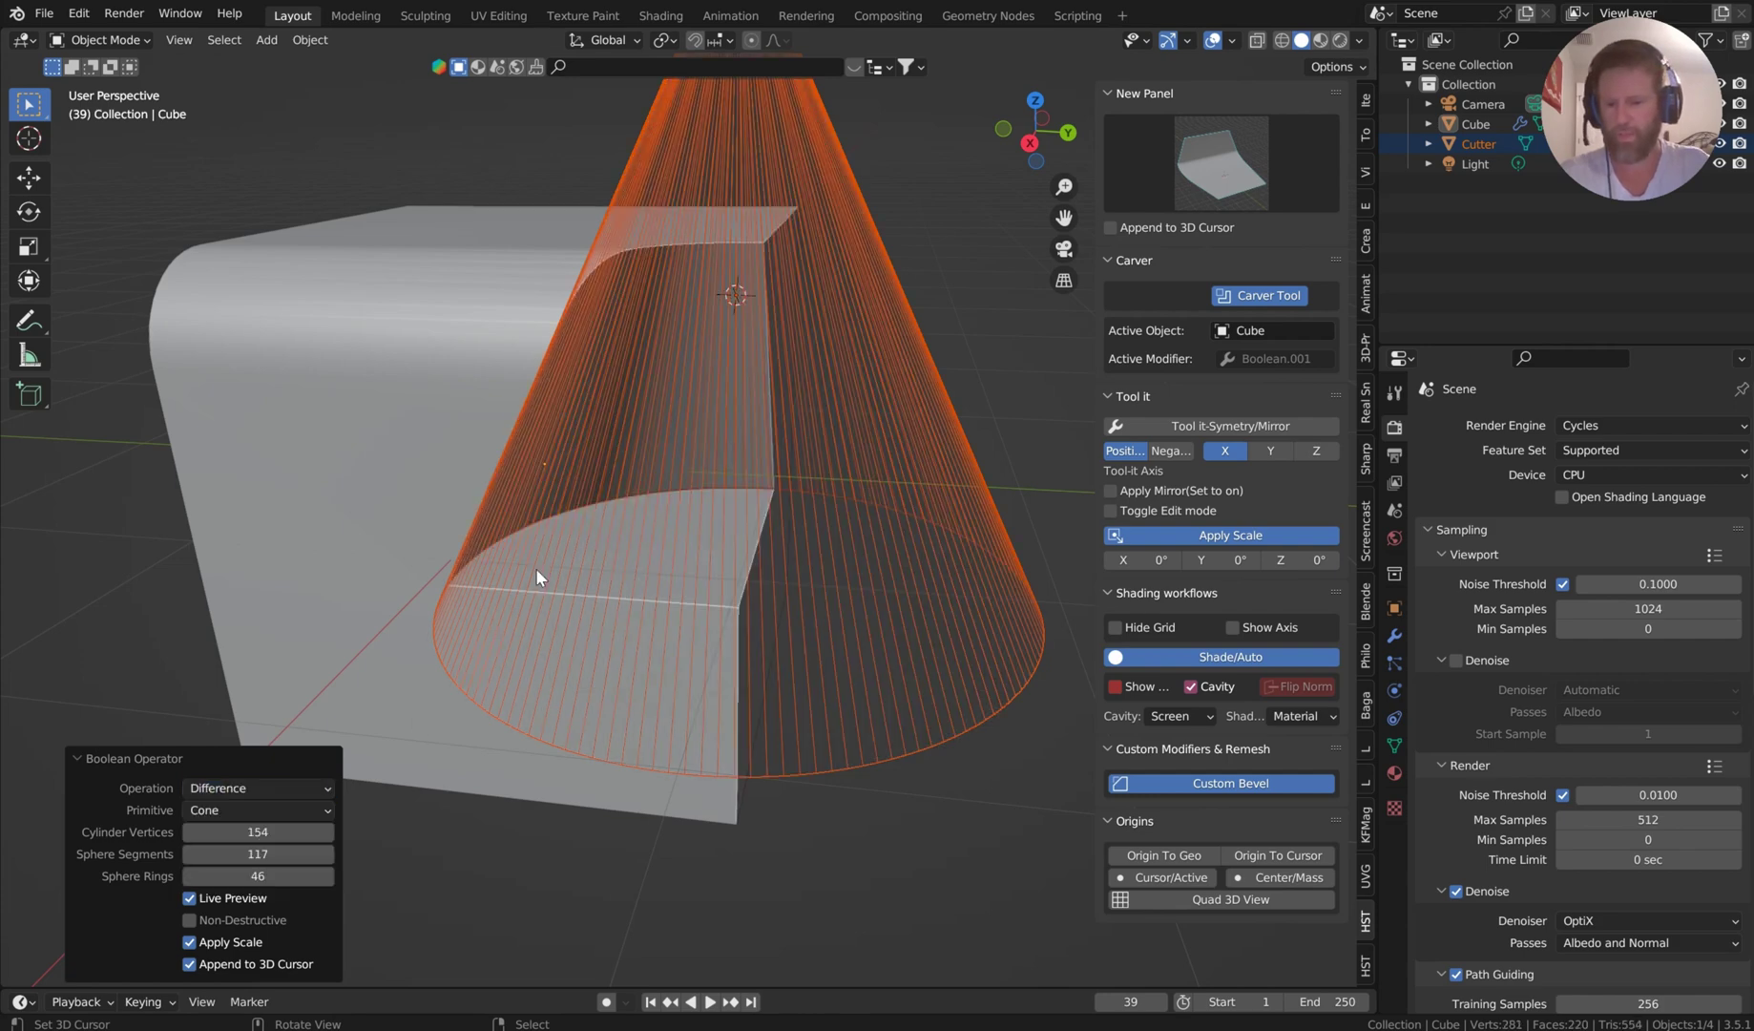
# Step: Place the 3D cursor on the cube's top face near the rounded edge and reapply Append to 3D Cursor to move the cone cutter there
pyautogui.moveTo(798, 259); pyautogui.dragTo(782, 262, button='middle')
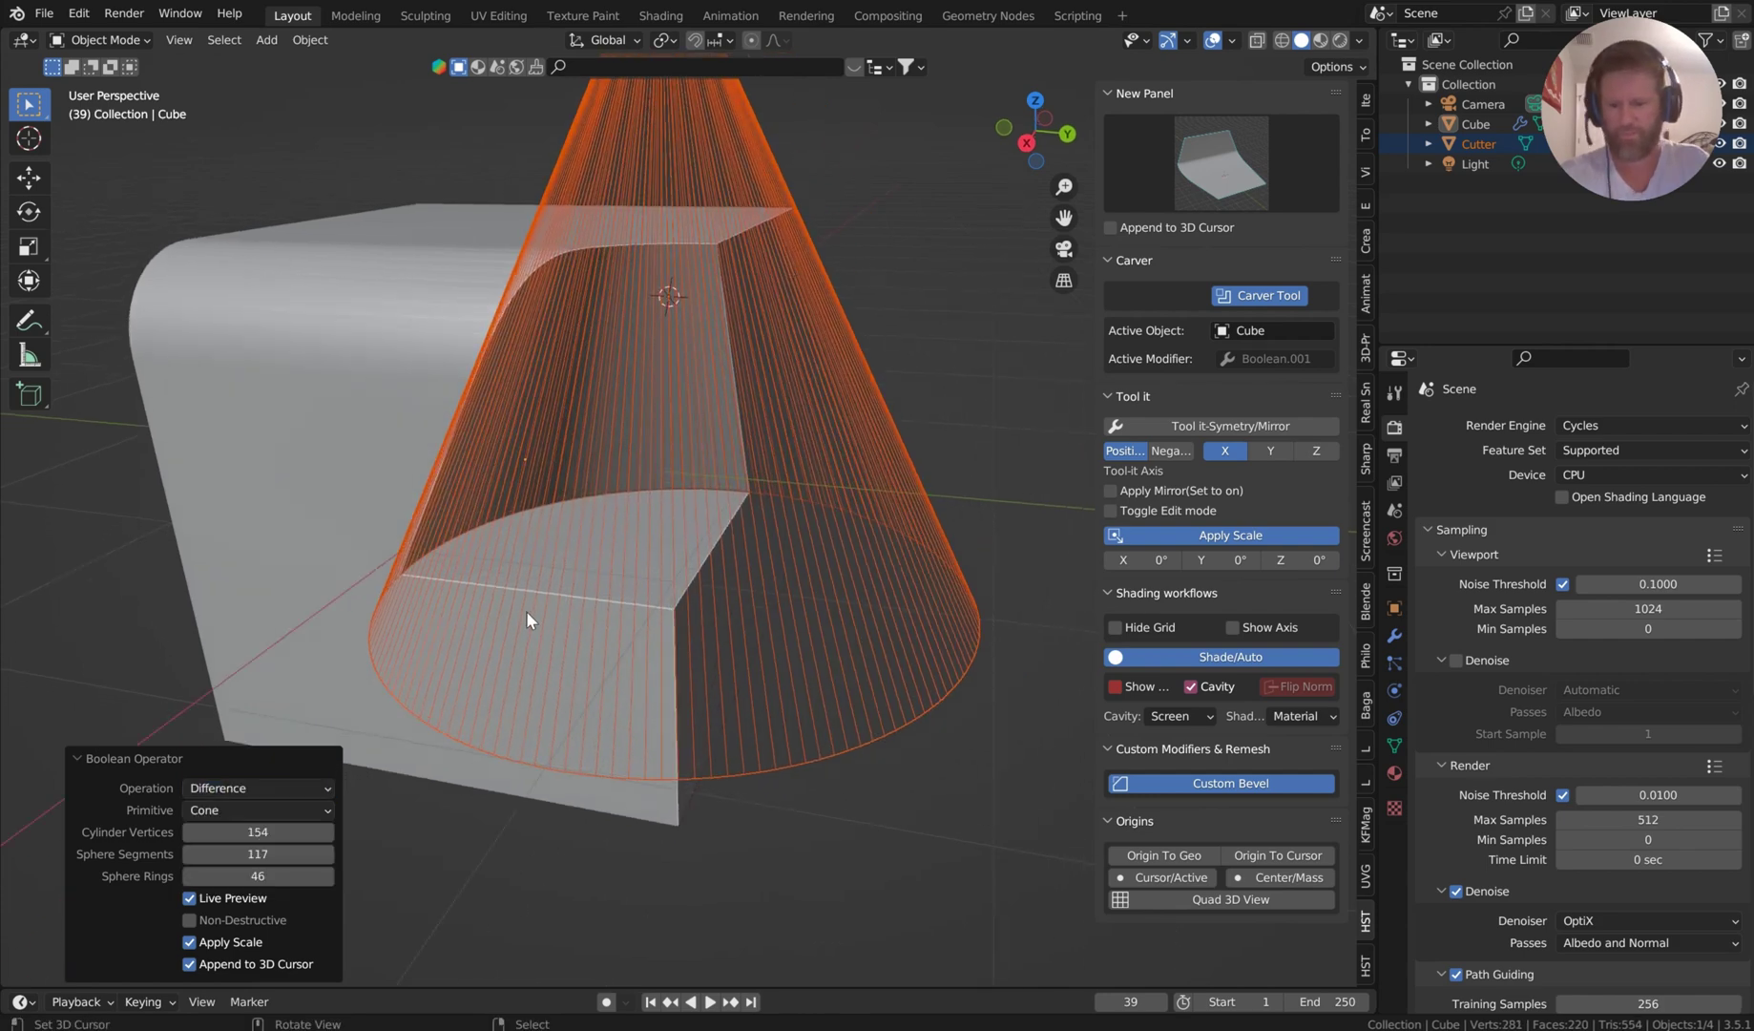
pyautogui.click(471, 228)
pyautogui.click(189, 964)
pyautogui.moveTo(409, 288); pyautogui.dragTo(833, 352, button='middle')
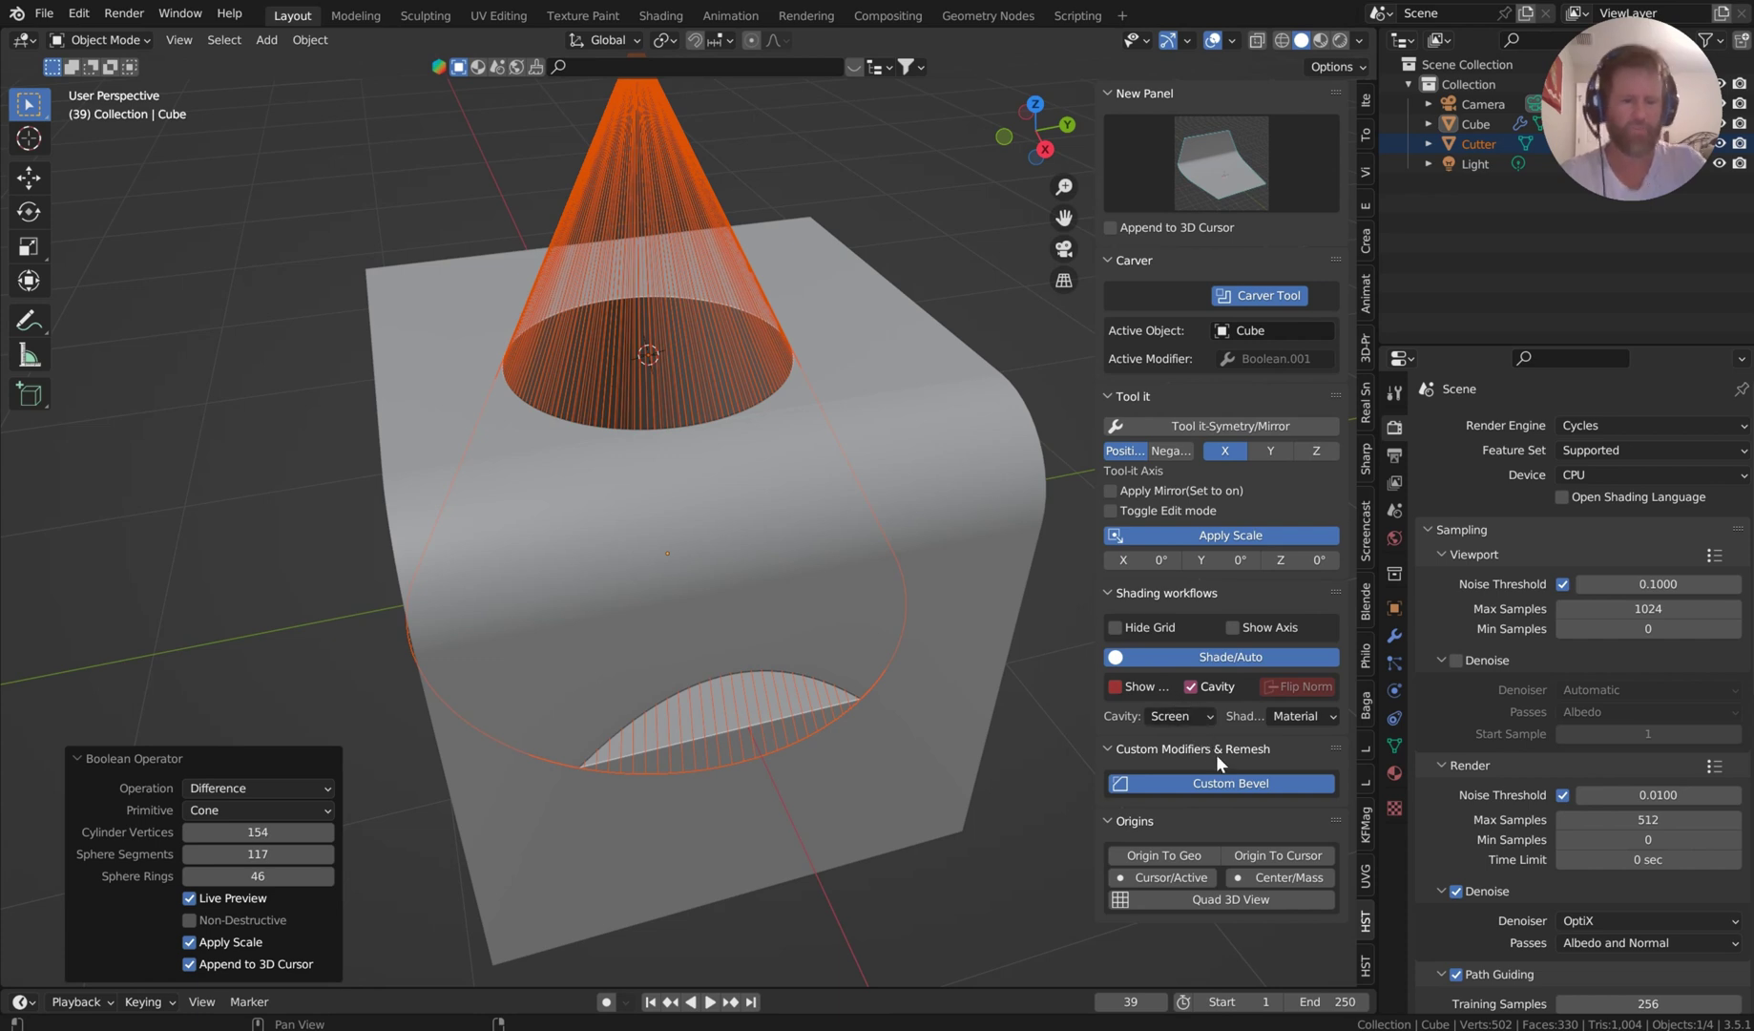
# Step: Show the add-on's 3DSlasher UV Pro tools and examine the Append UV Node tree option
pyautogui.click(1361, 878)
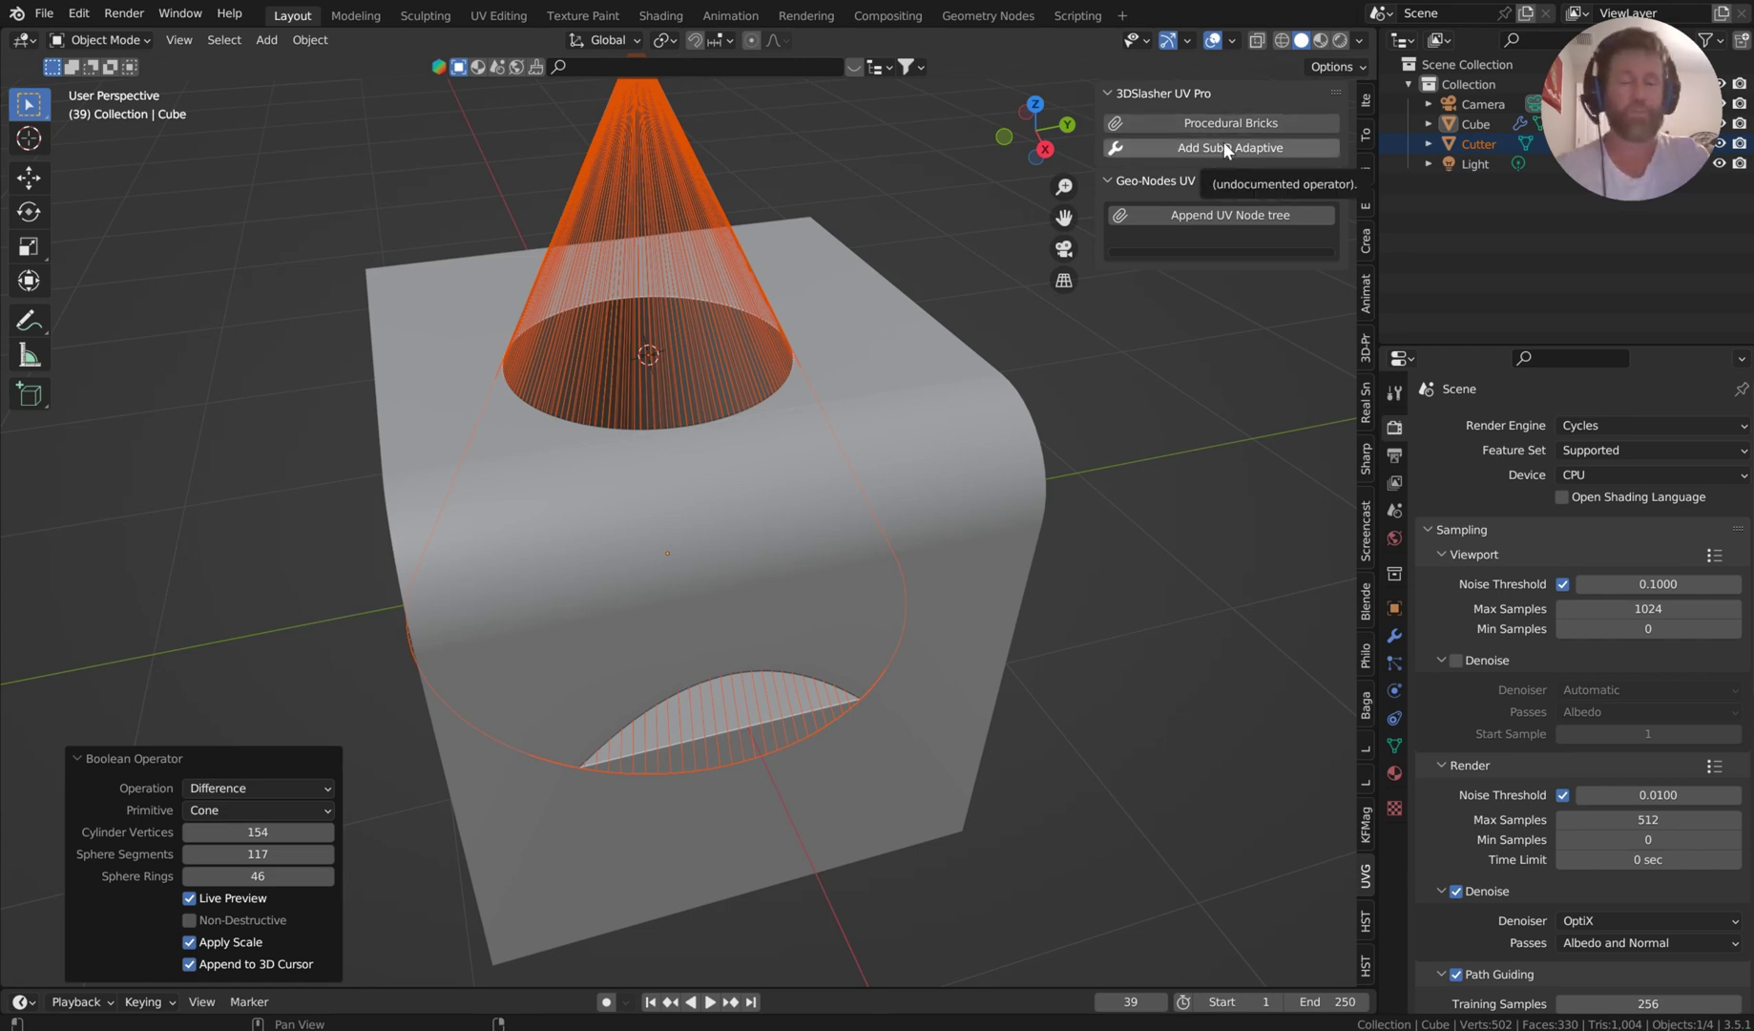
pyautogui.click(1250, 212)
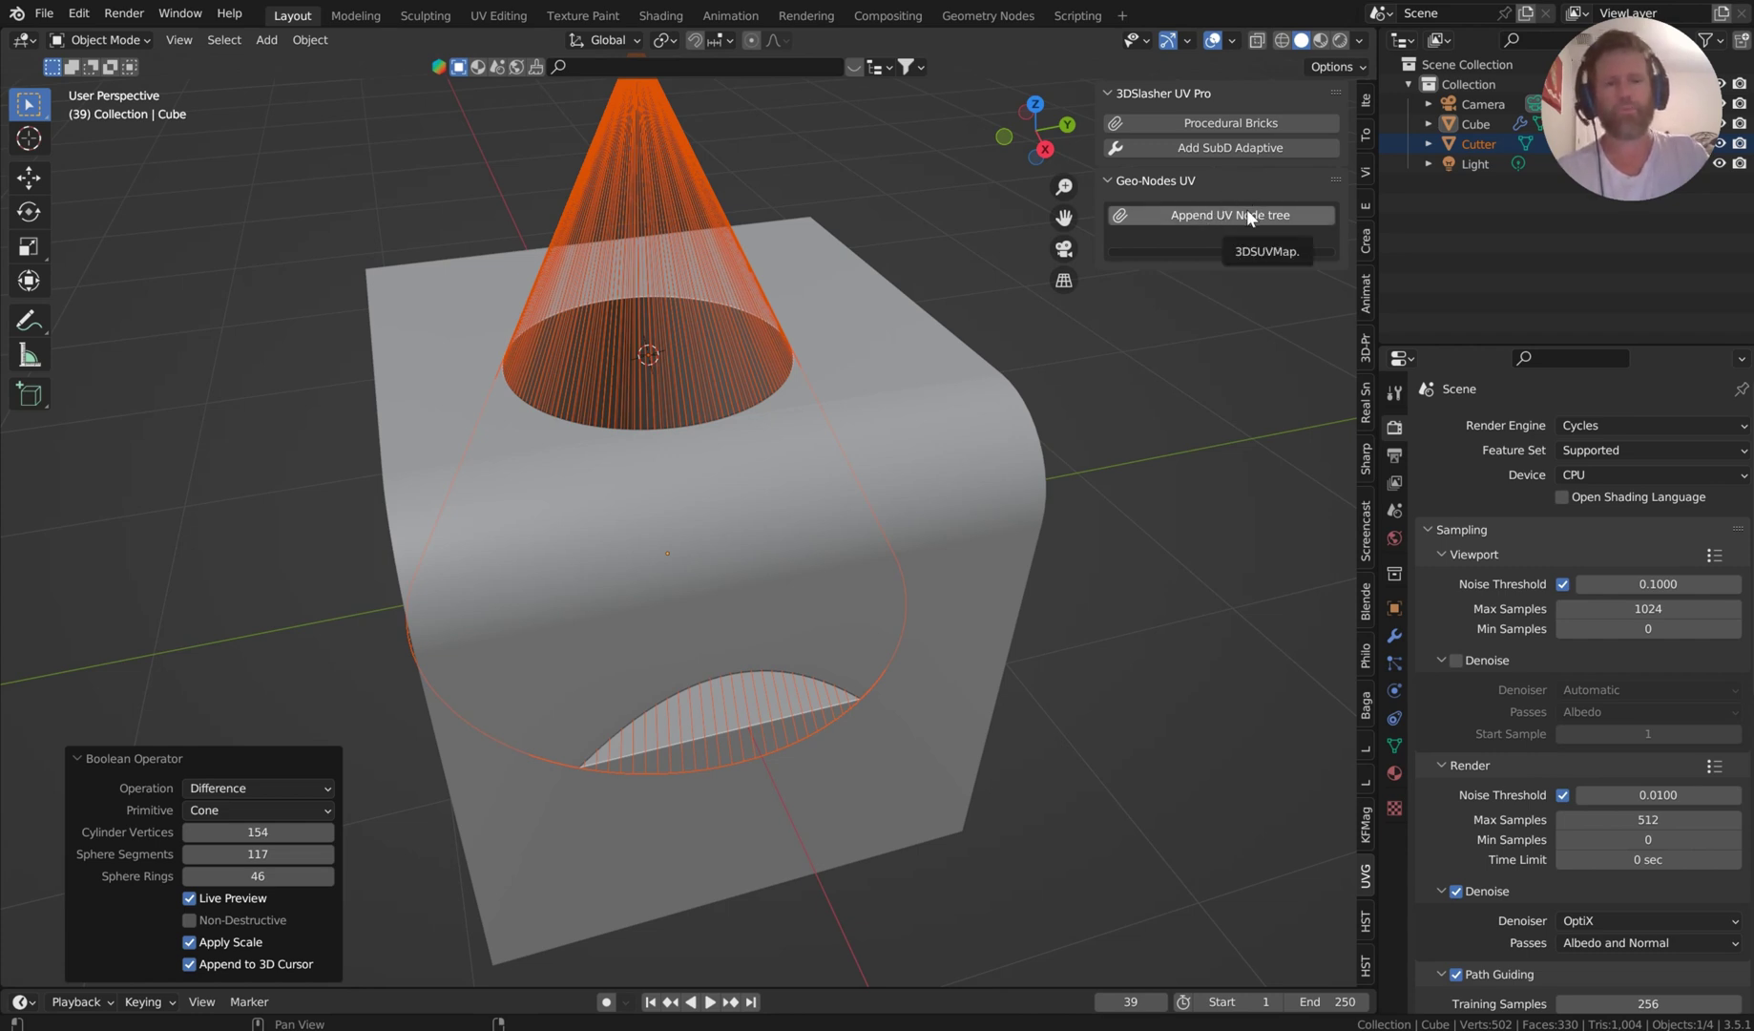